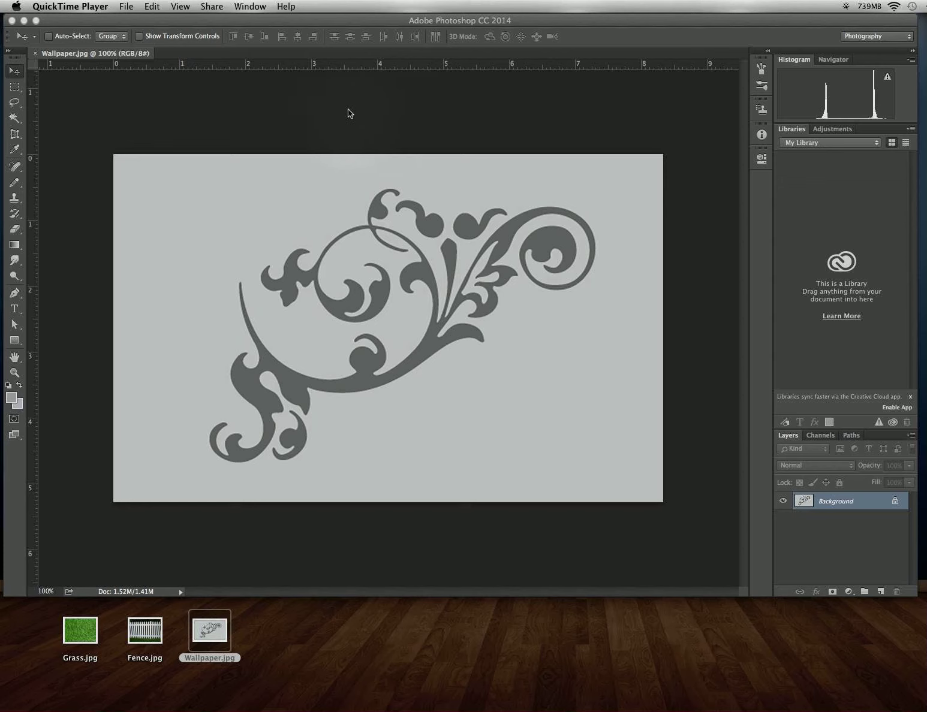
Step: Add a Levels adjustment layer above the wallpaper's Background layer
key("super+space")
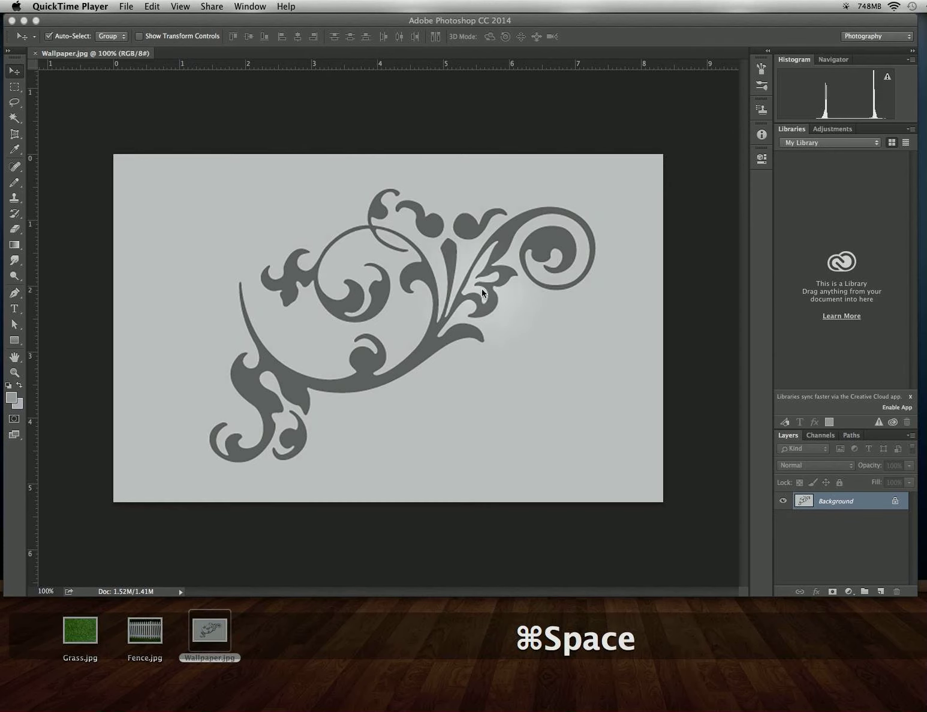
left_click(15, 372)
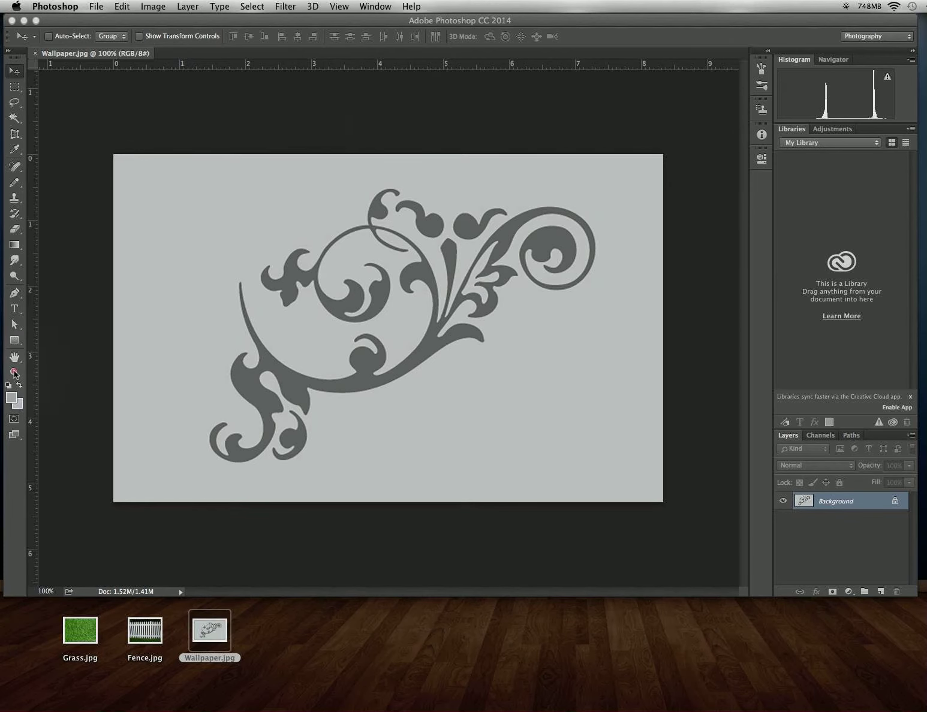
left_click(24, 374)
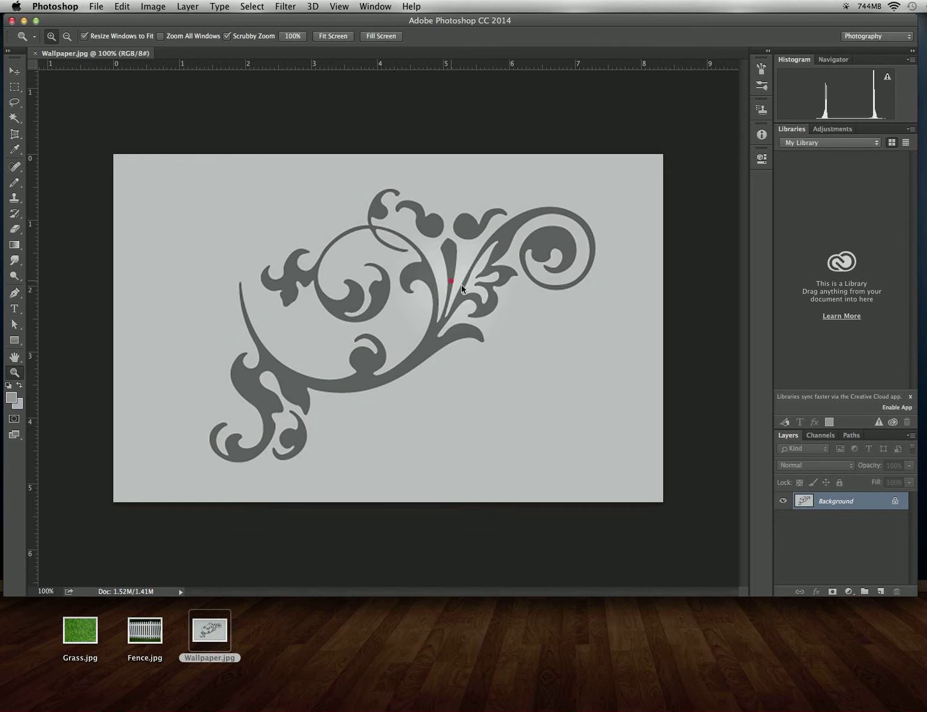
left_click_drag(473, 296, 596, 508)
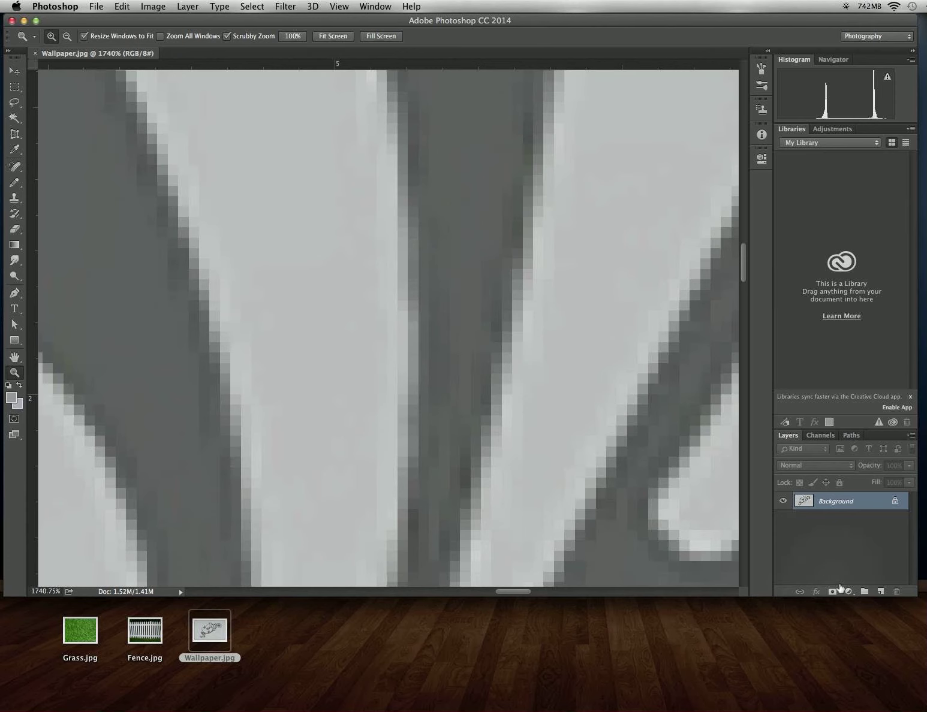
left_click(848, 593)
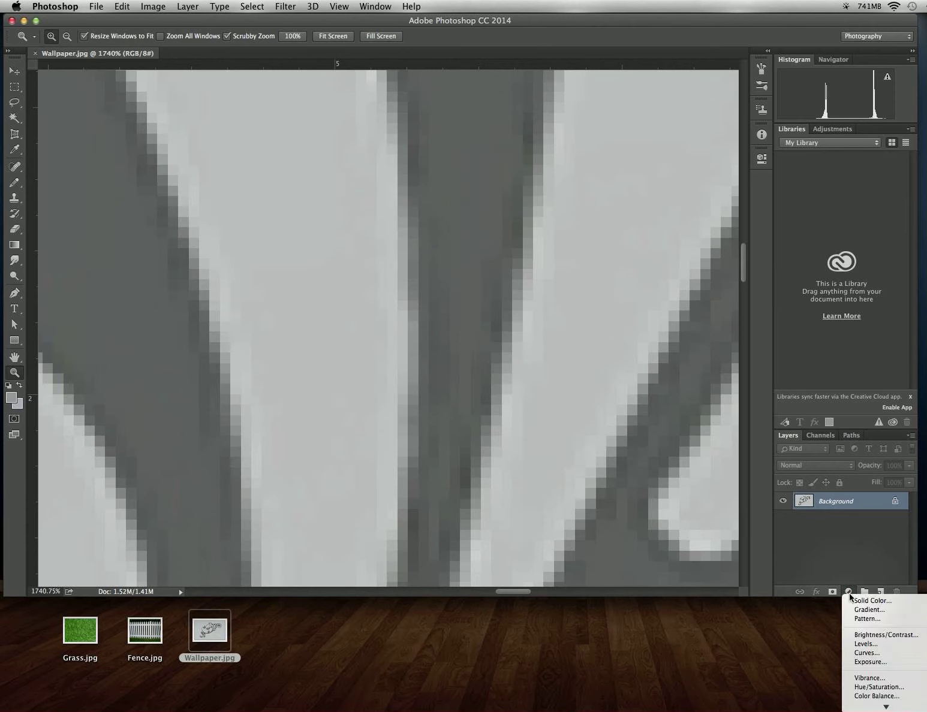
left_click(863, 644)
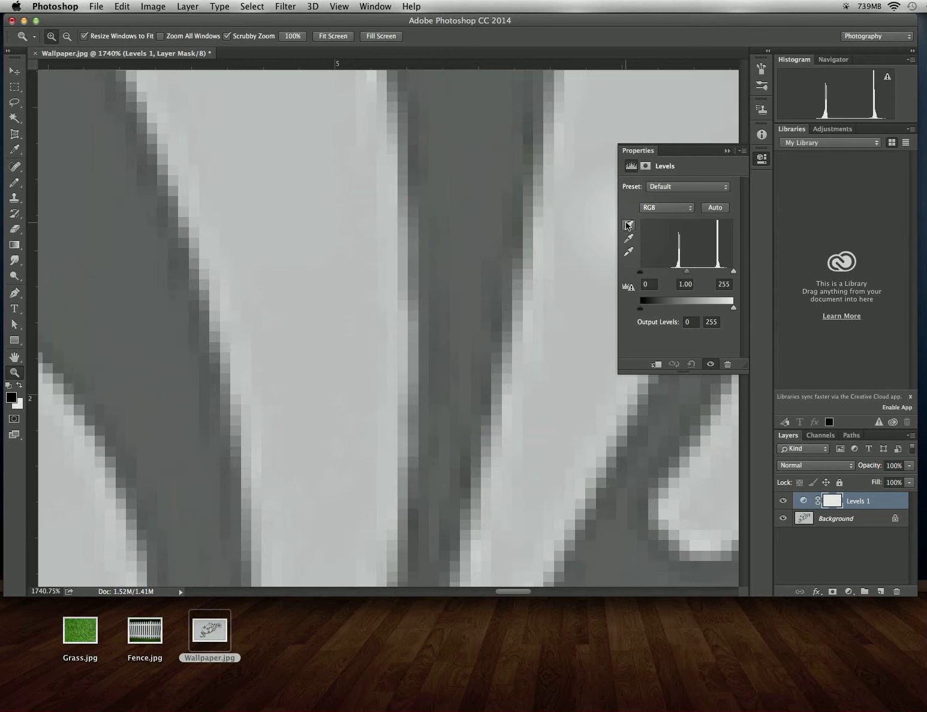
Step: Set the Levels black point by sampling dark gray pixels inside the scroll ornament
left_click(628, 226)
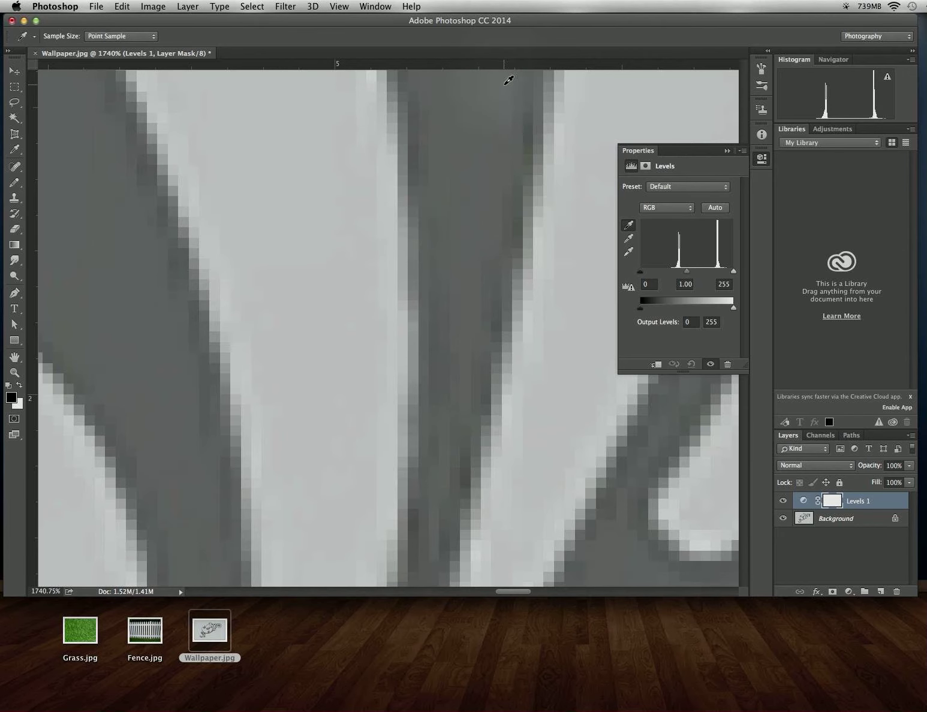
left_click(448, 79)
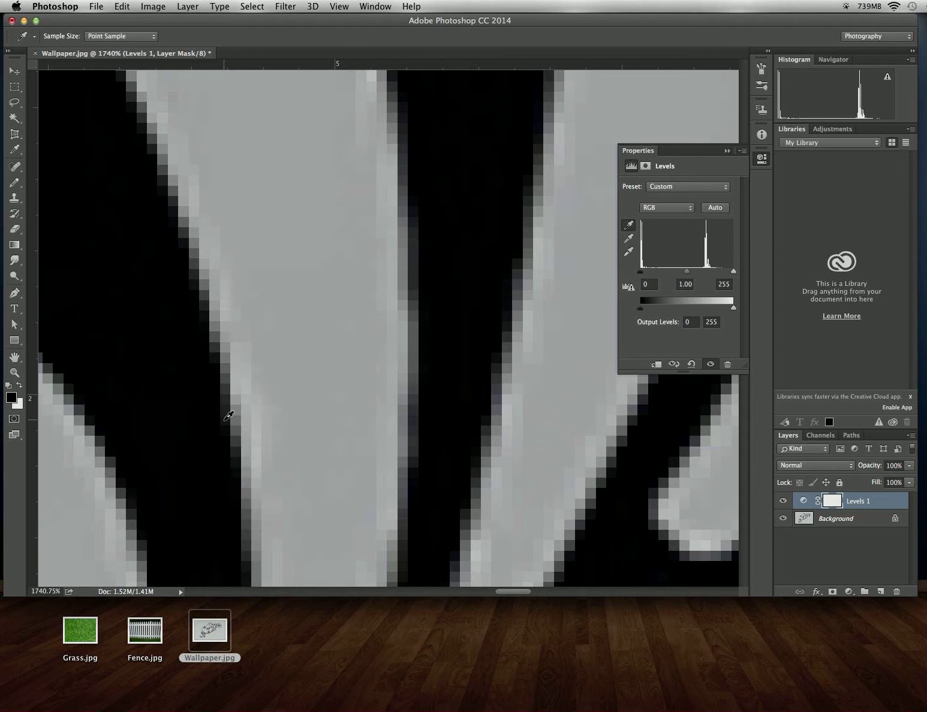
left_click(225, 422)
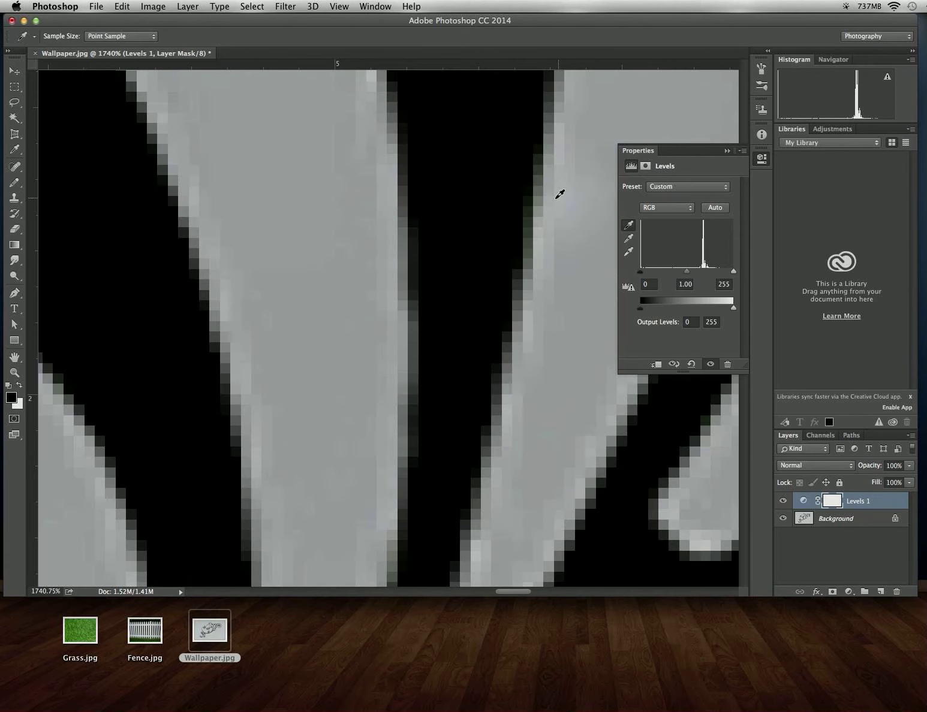
Step: Set the Levels white point by sampling the light gray background beside the ornament, and collapse the adjustment's properties
left_click(628, 252)
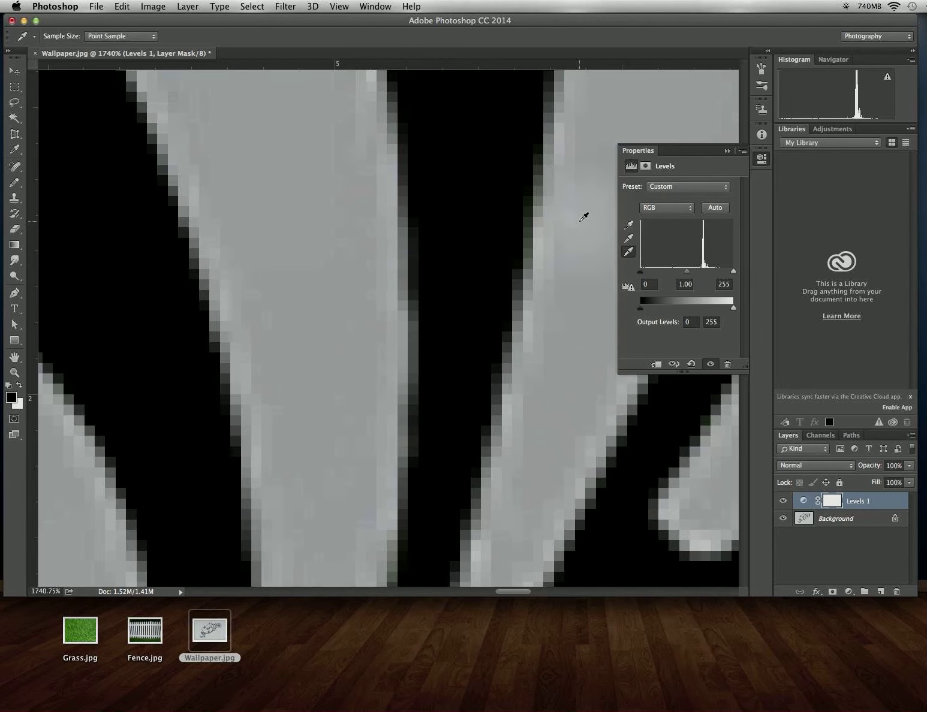
left_click(587, 210)
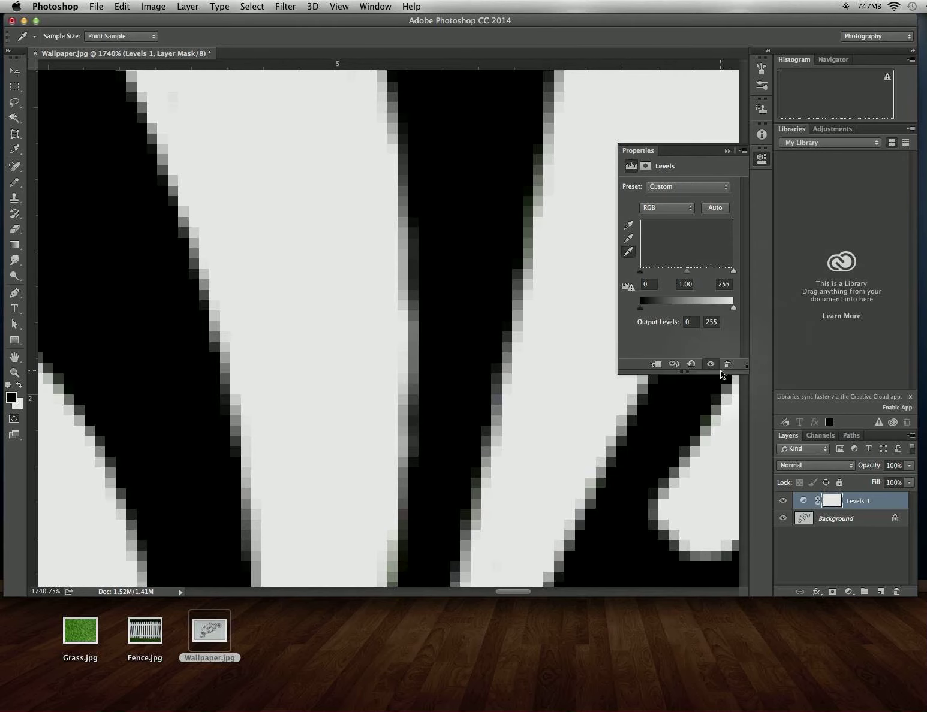
left_click(725, 150)
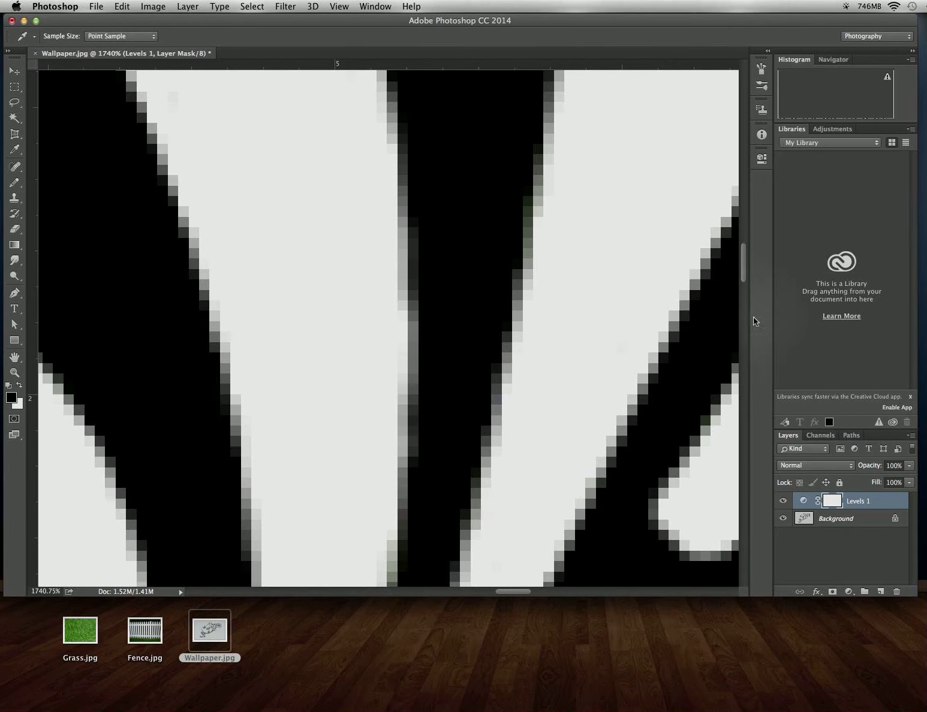
Step: Flatten the image so the Levels adjustment merges into the Background layer
left_click(339, 6)
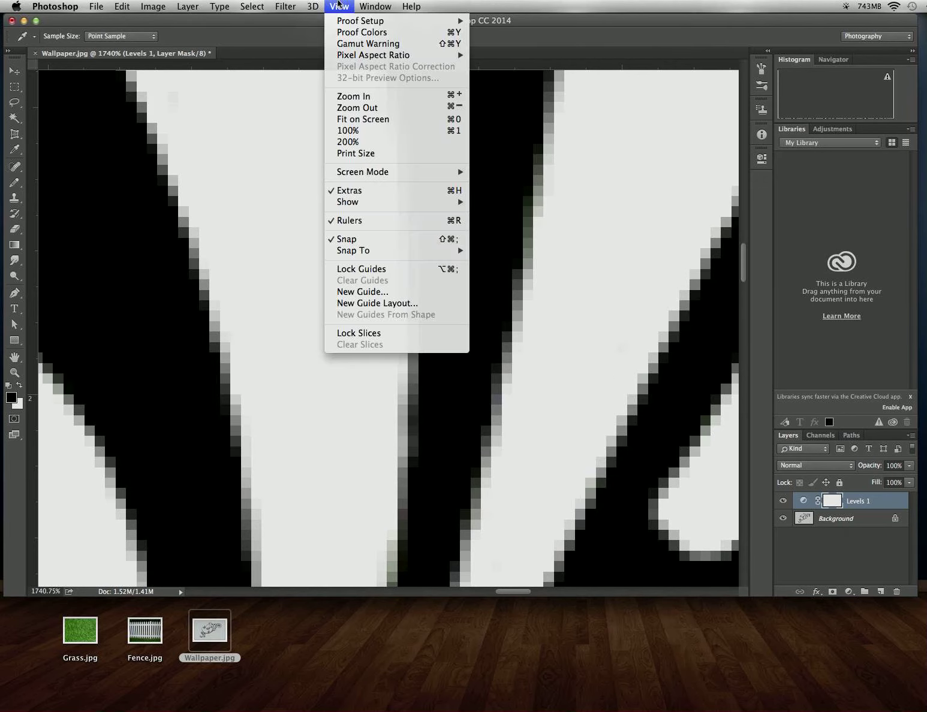
left_click(348, 130)
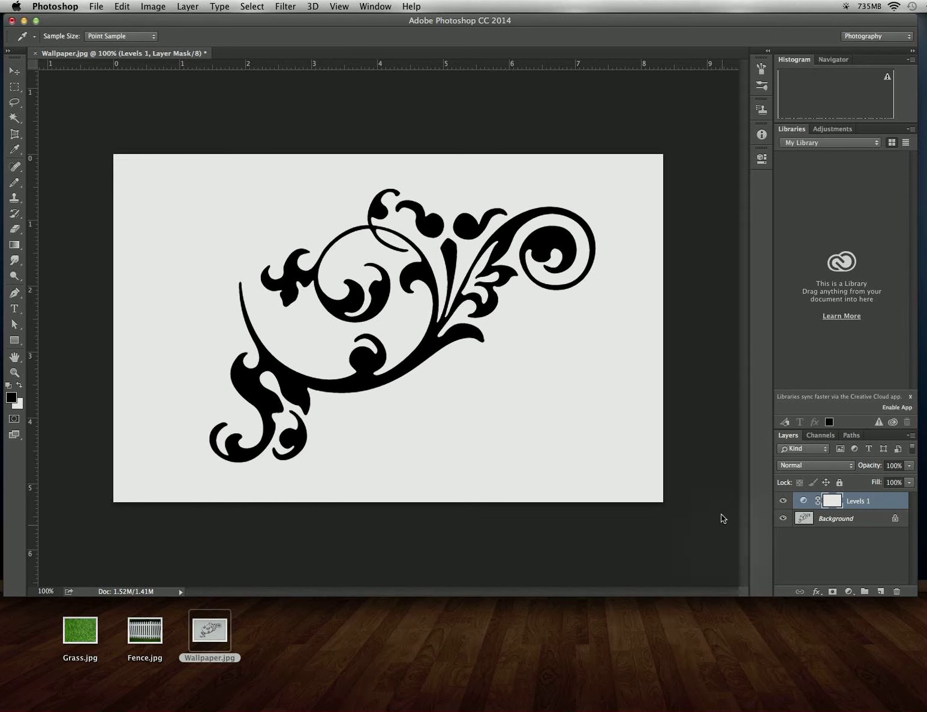
left_click(910, 436)
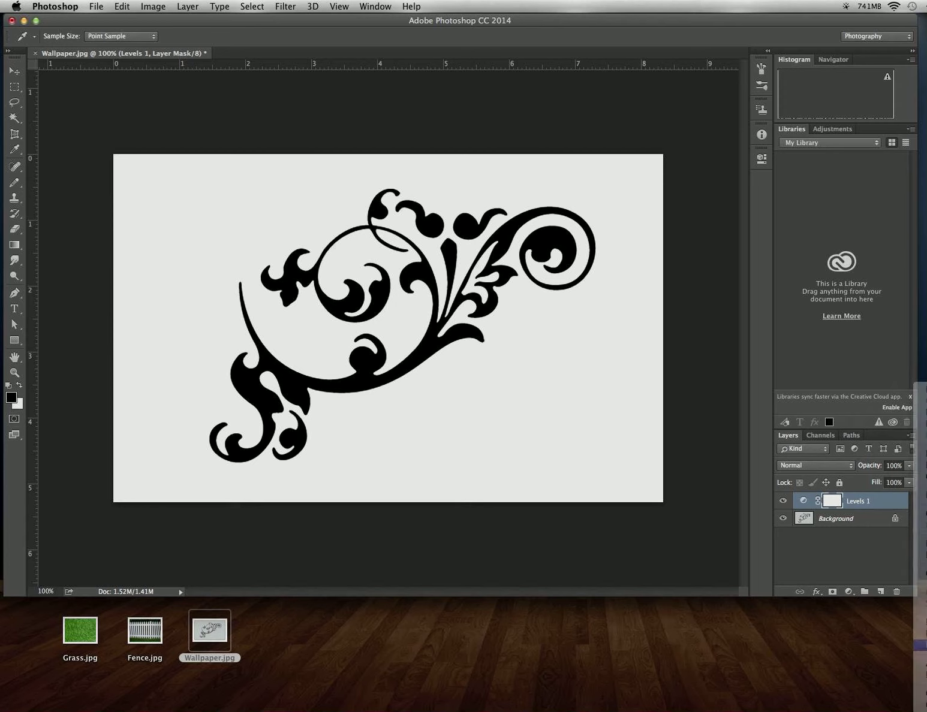
left_click(920, 644)
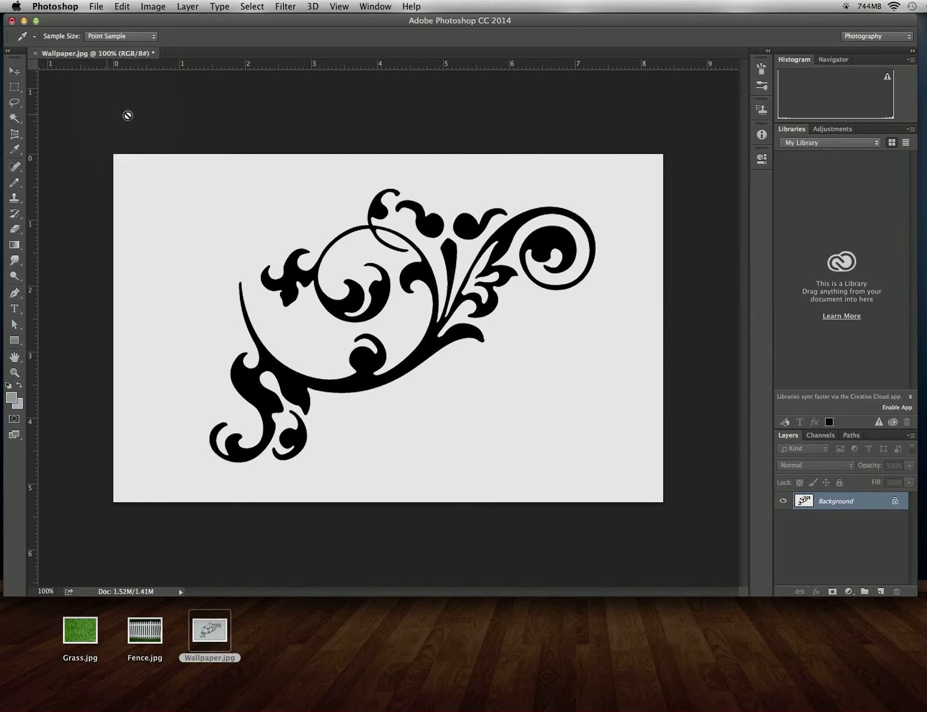
Step: Select the white area around the ornament with the Magic Wand and clear that selection
left_click(15, 118)
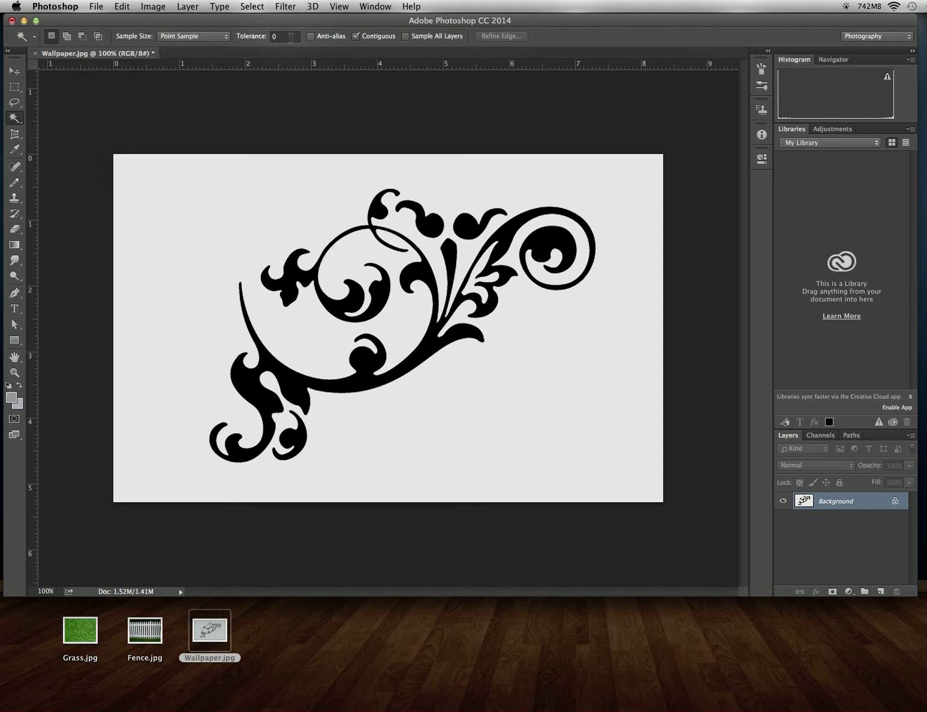
left_click(127, 165)
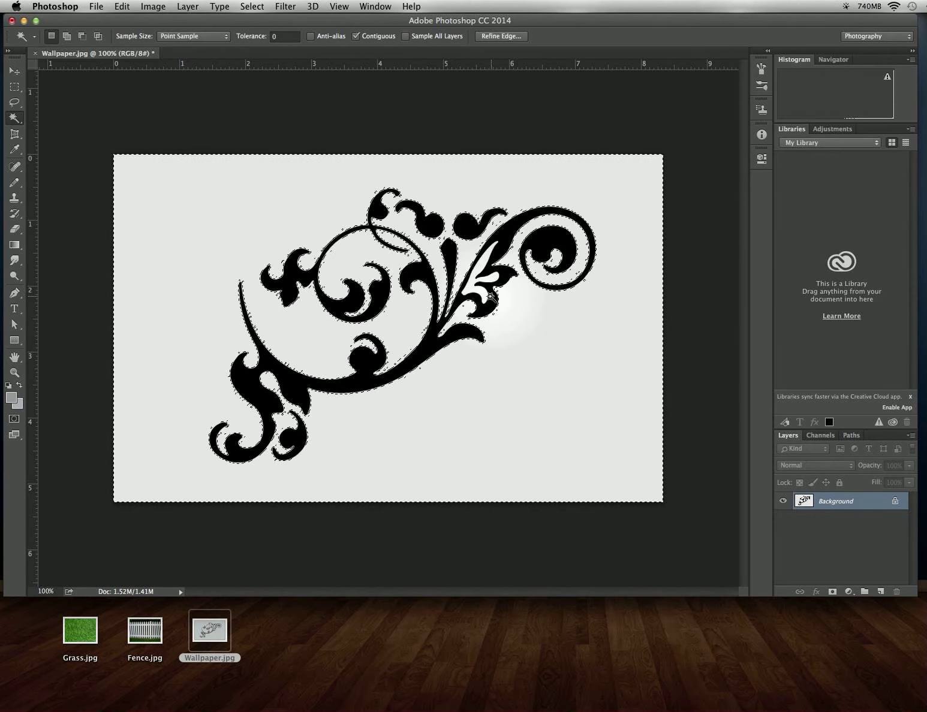
key("super+d")
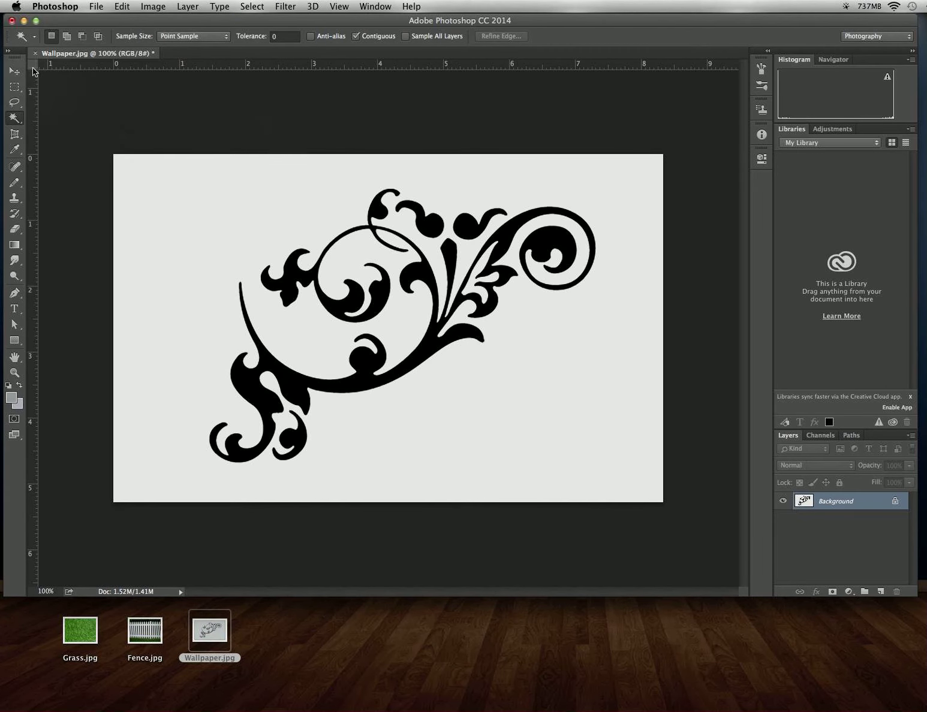
Step: Trim the top, bottom, left and right of the image based on the top left pixel color
left_click(15, 86)
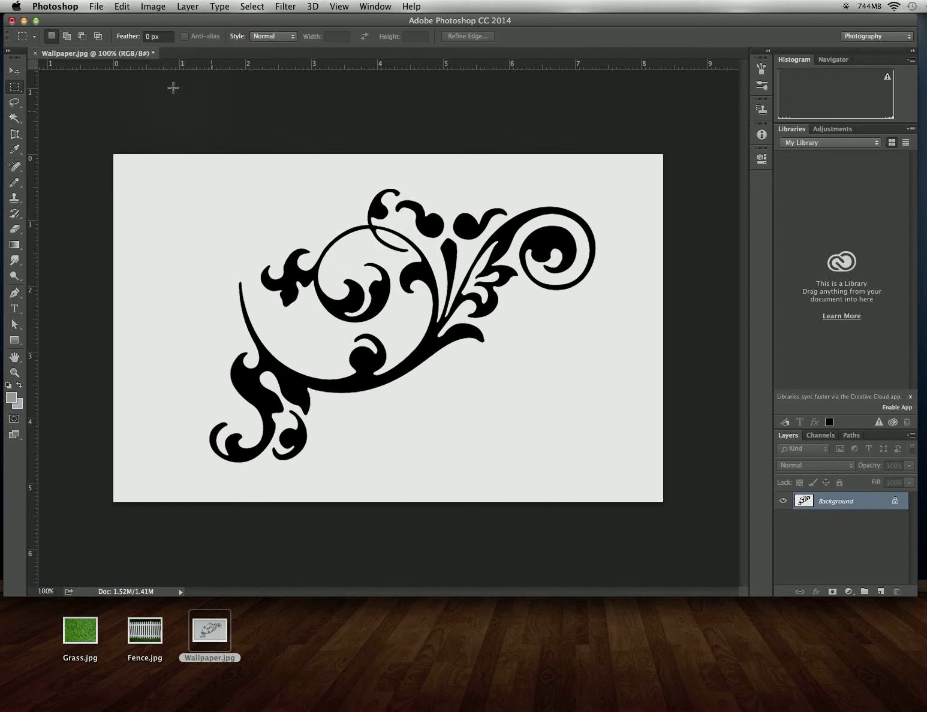
left_click(140, 6)
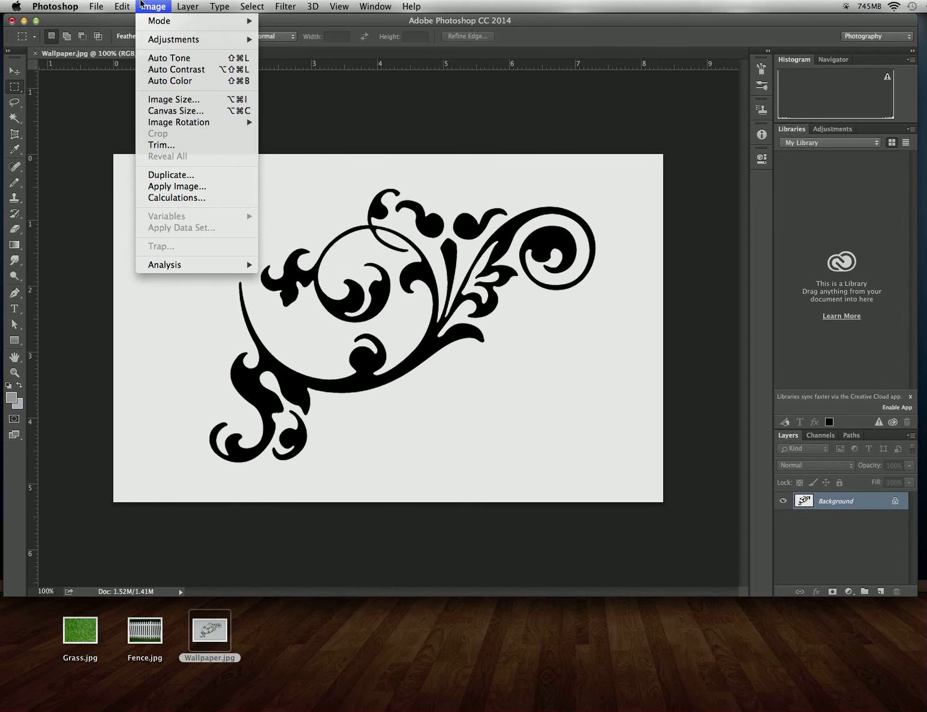
left_click(171, 145)
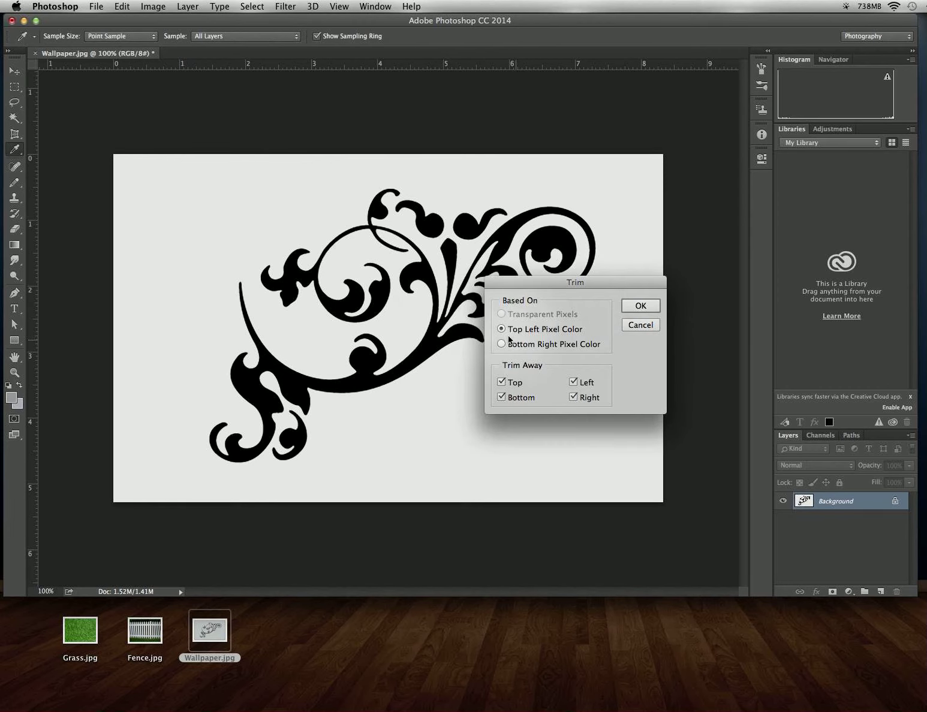
left_click(638, 307)
key("m")
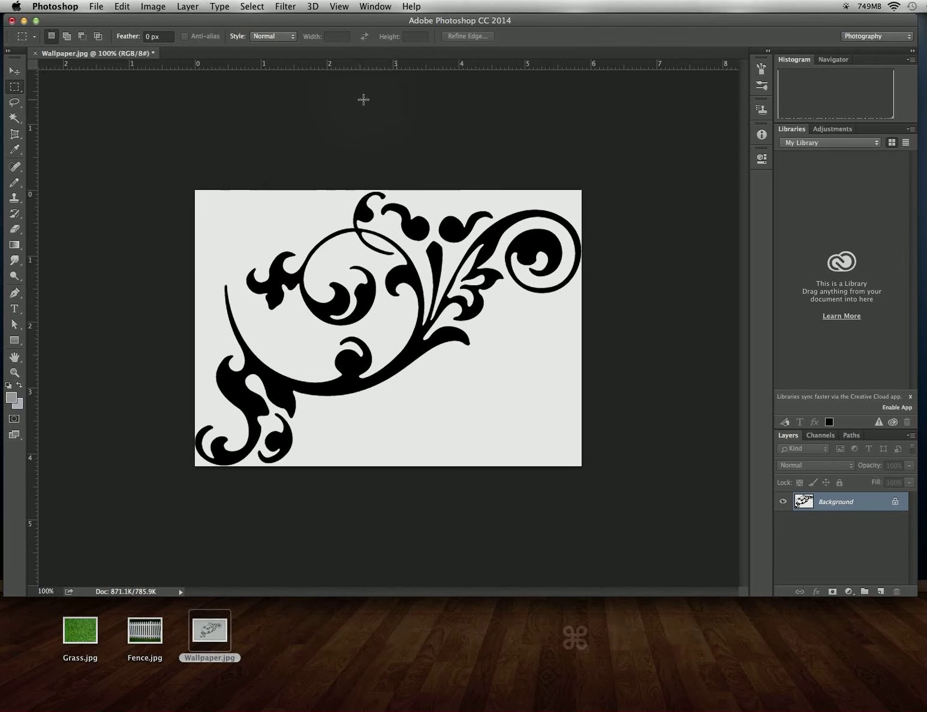
Step: Select the entire trimmed ornament image, copy it to the clipboard and deselect it
key("super+a")
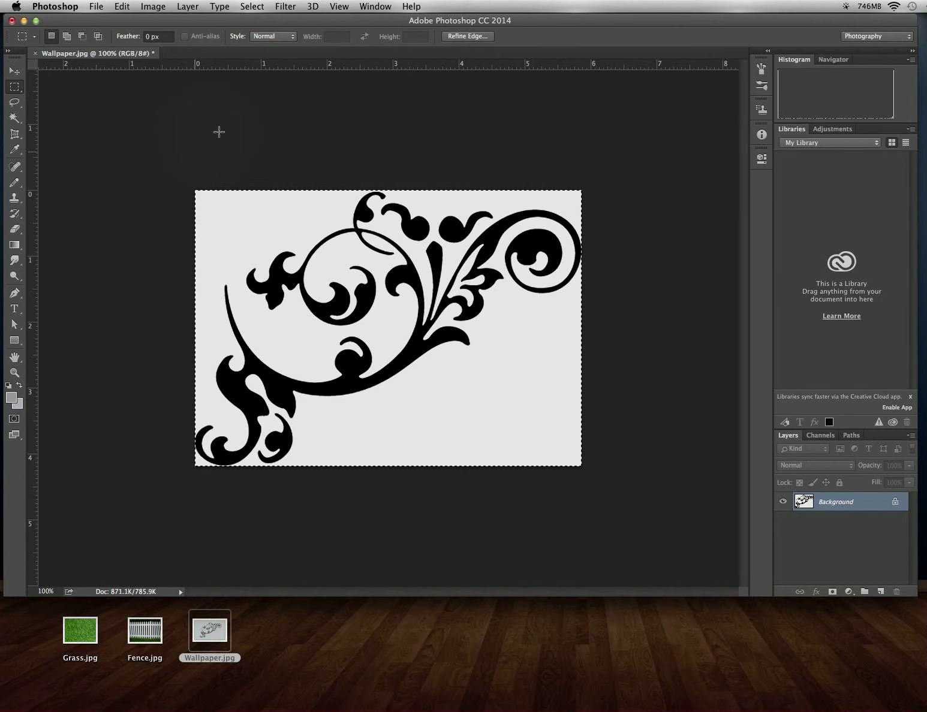
left_click(122, 7)
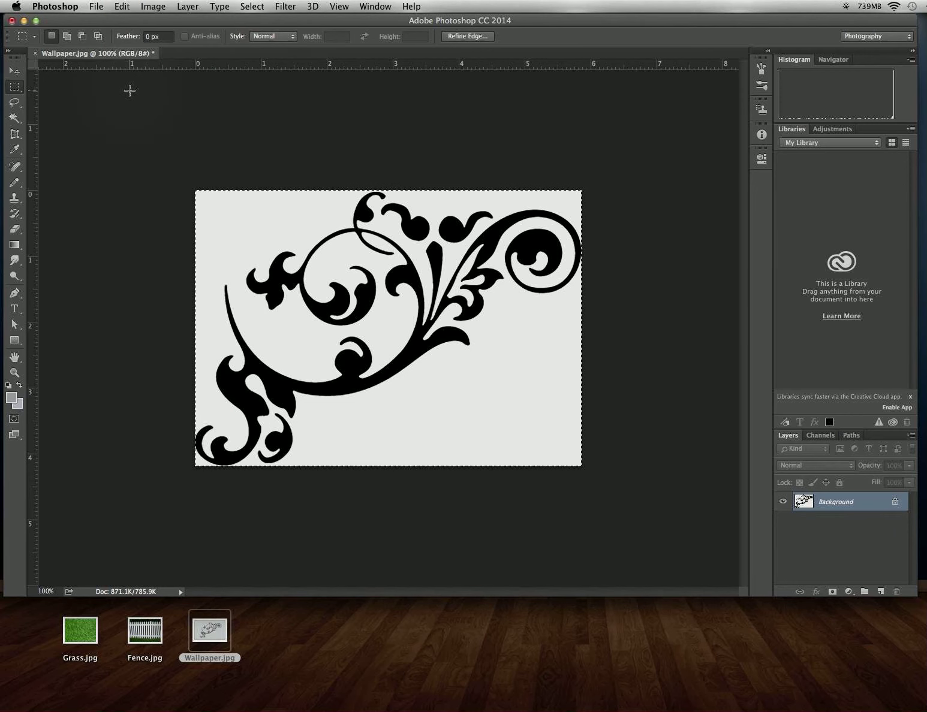
left_click(234, 147)
Step: Start a new document and set its width and height to 1024 pixels each
key("super+n")
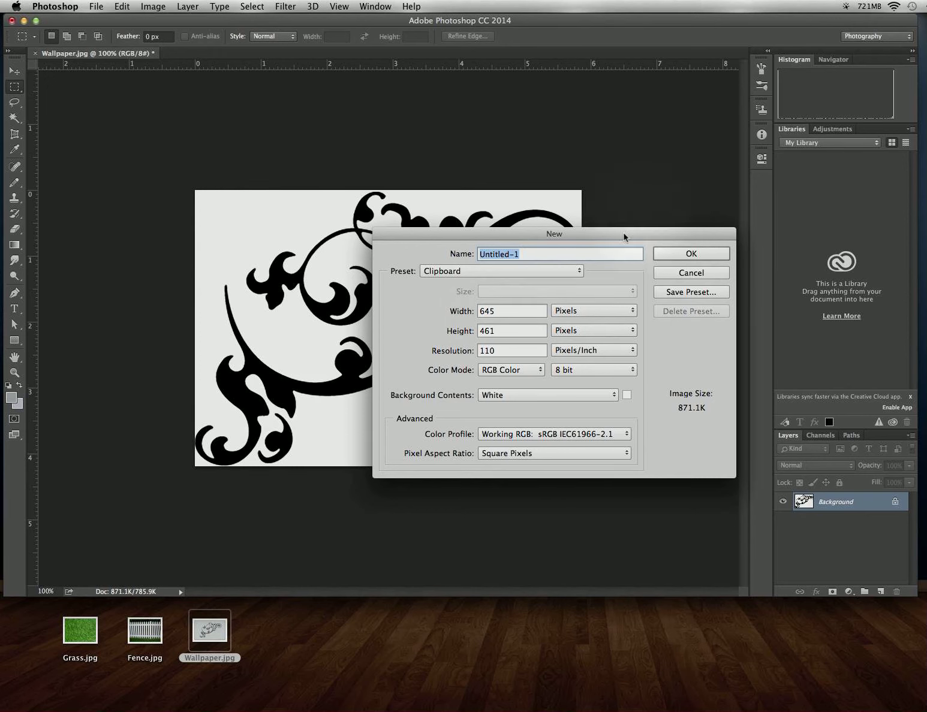
left_click(466, 311)
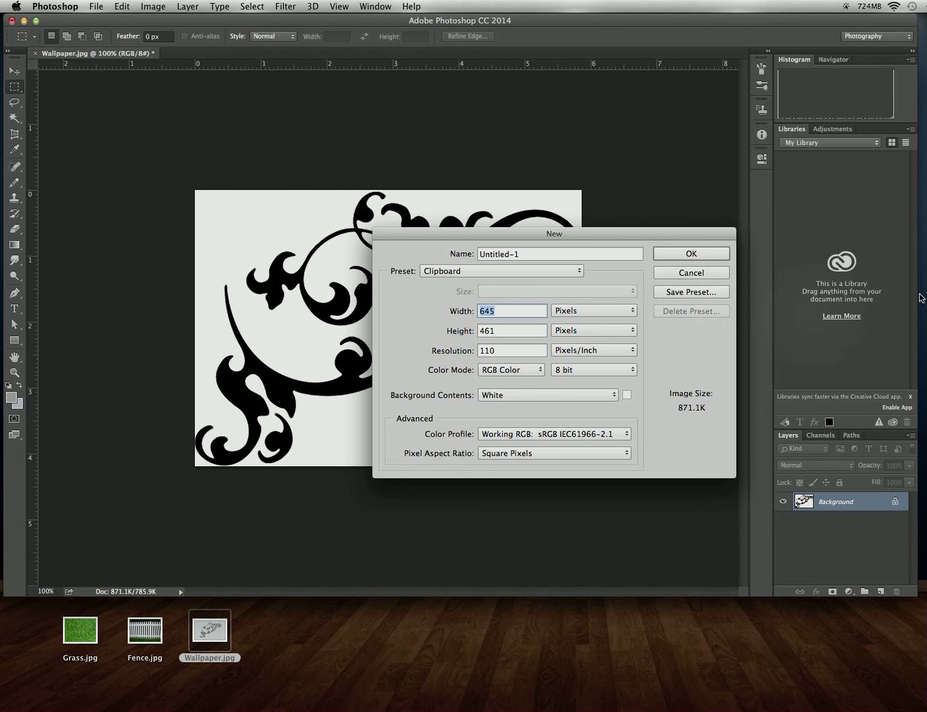
type("1024")
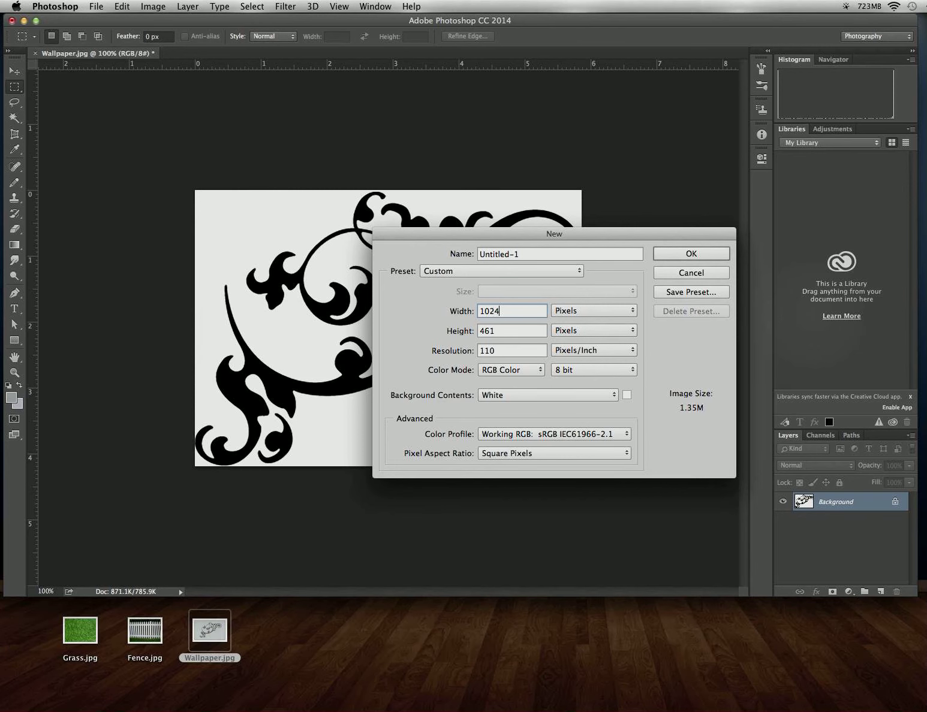
key("Tab")
type("1024")
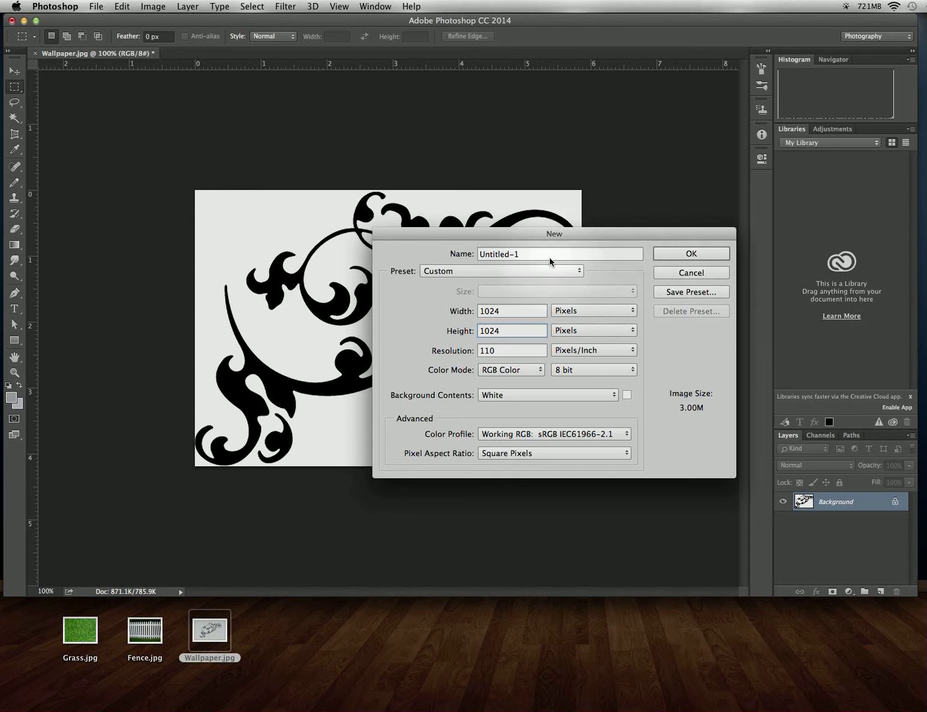
Step: Name the new document with the author's first name in possessive form followed by "Custom Patterns"
left_click(528, 255)
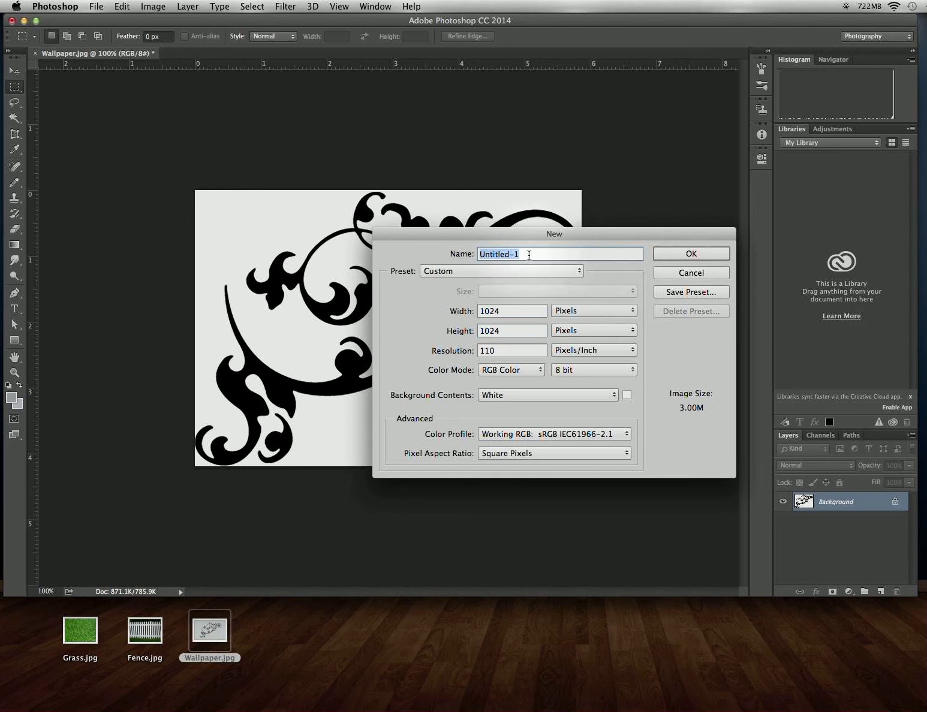
left_click(525, 255)
left_click_drag(525, 255, 420, 239)
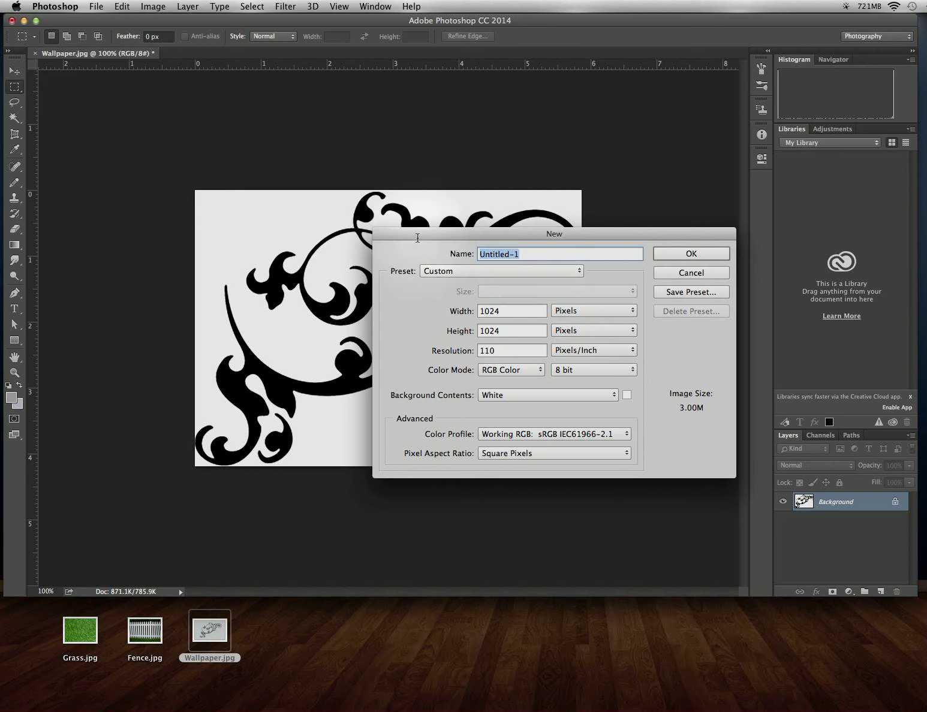
type("Carl'")
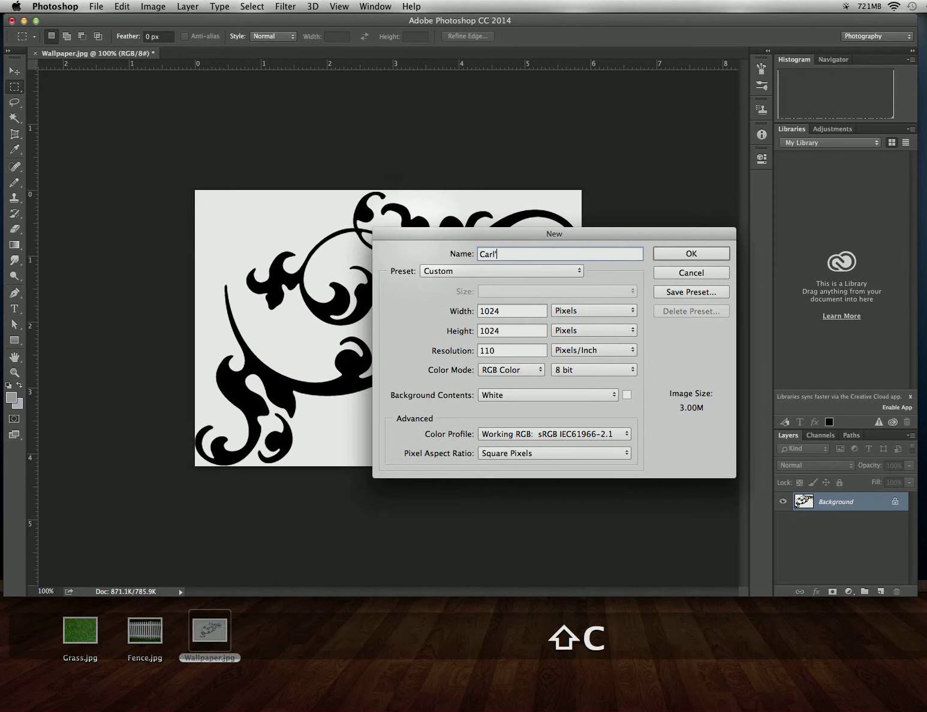
type("s Cus")
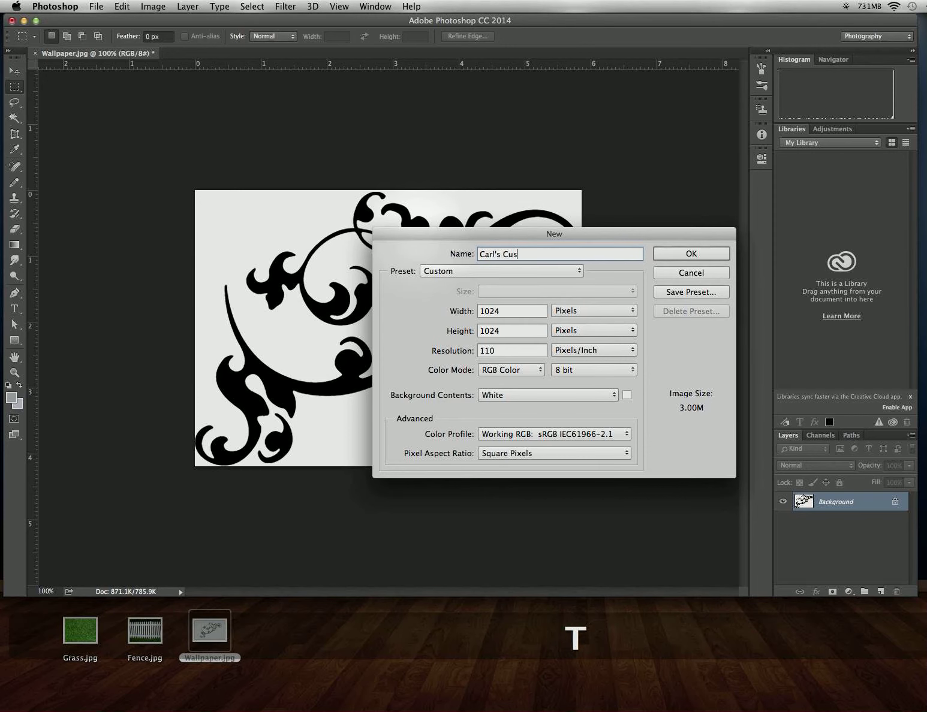
type("tom Pat")
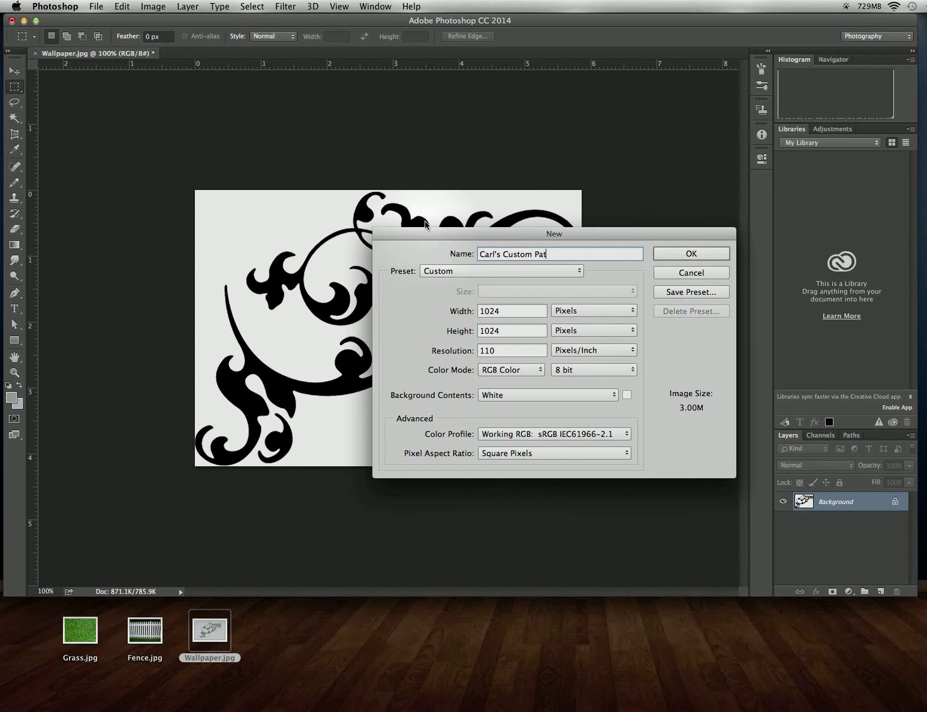
type("terns")
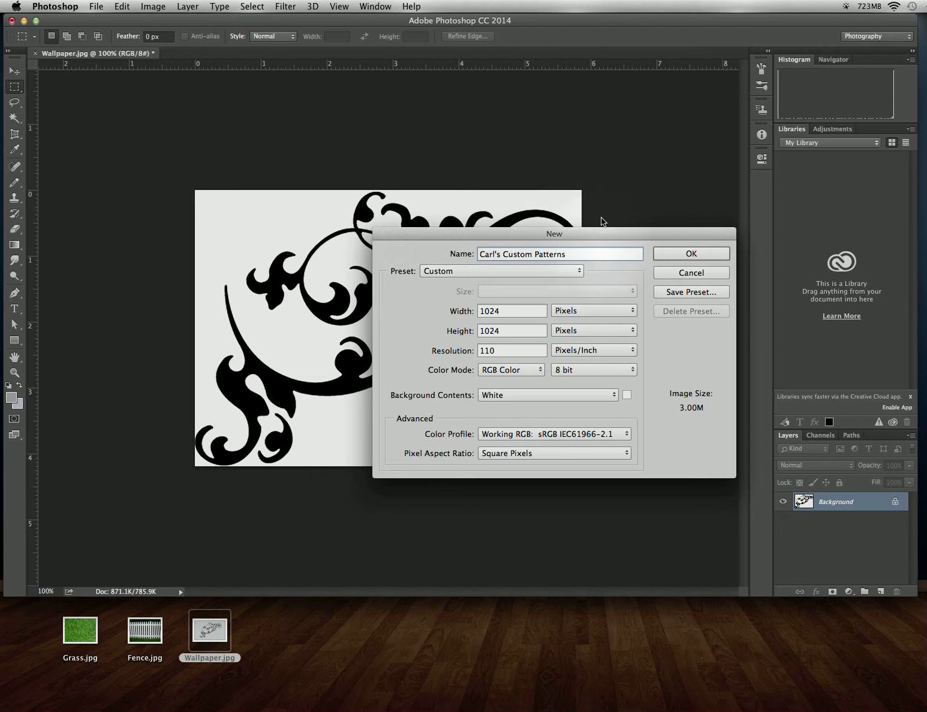
Step: Create the new document with the chosen settings and select its entire canvas
left_click(691, 254)
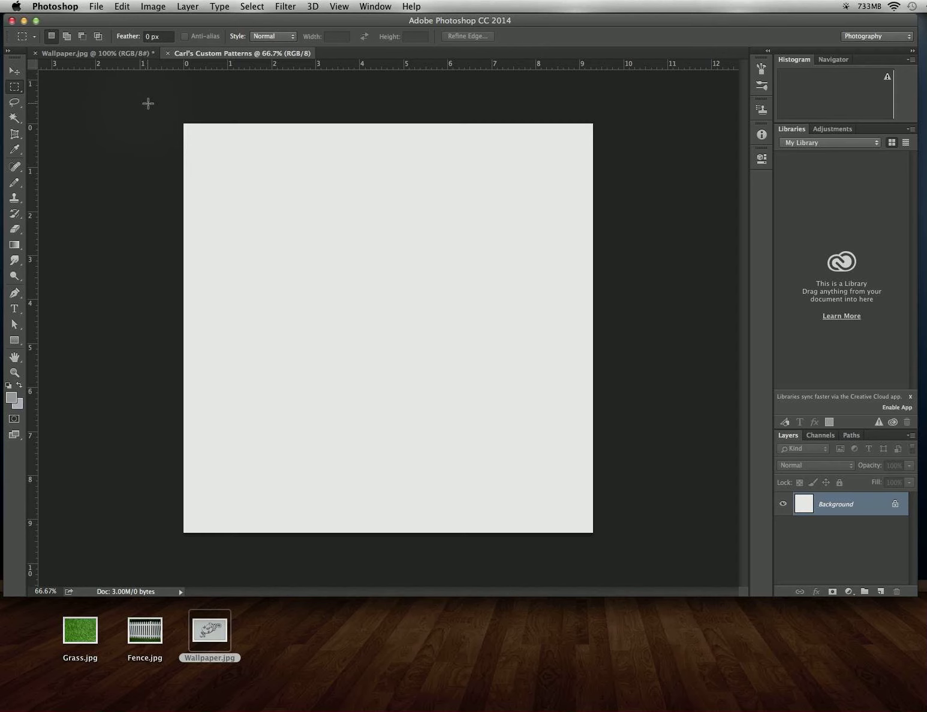
left_click(247, 5)
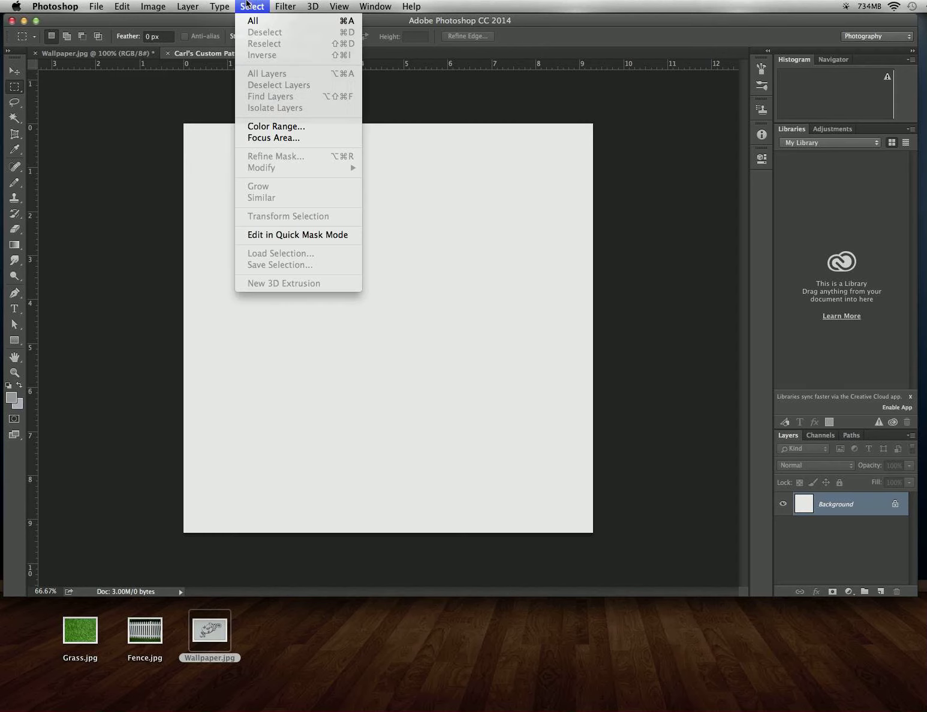
left_click(258, 21)
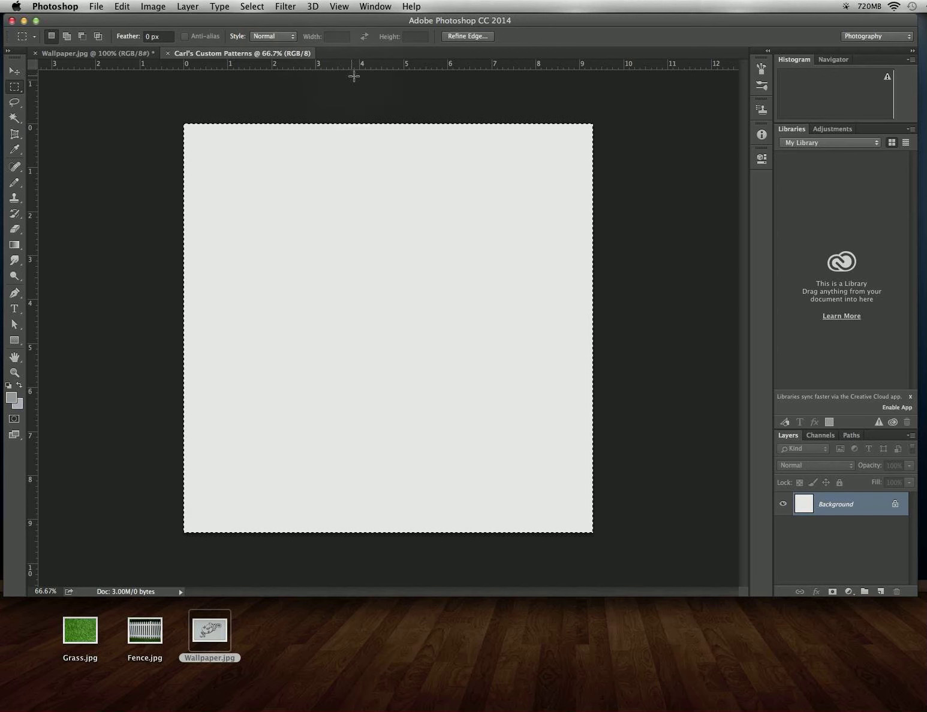
Step: Place guides along all four edges of the canvas and through its vertical and horizontal centers
left_click(339, 6)
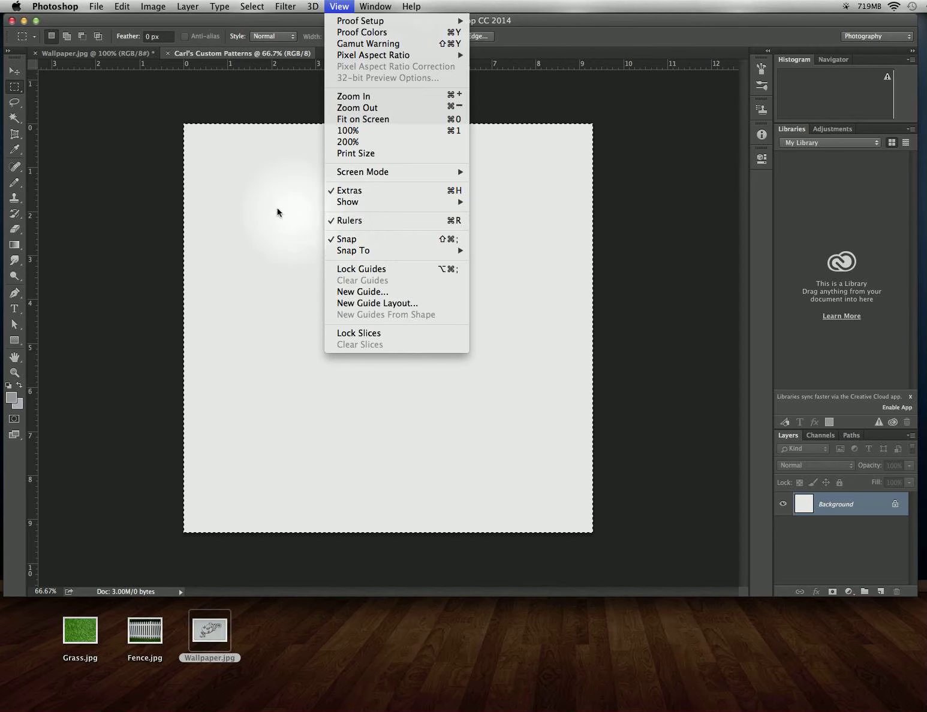
left_click(296, 75)
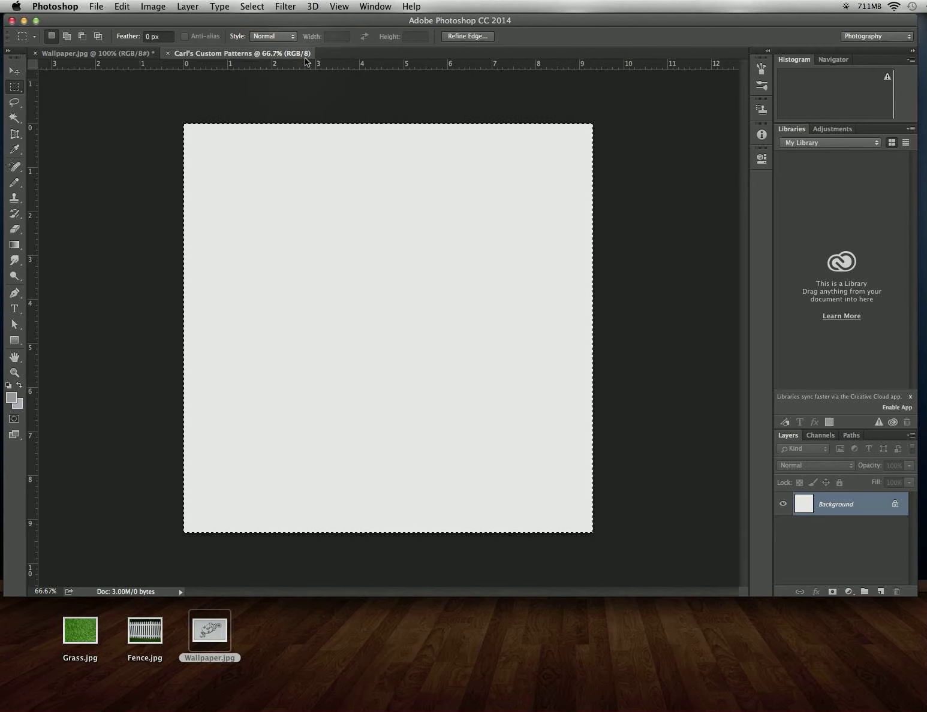
left_click_drag(334, 68, 334, 123)
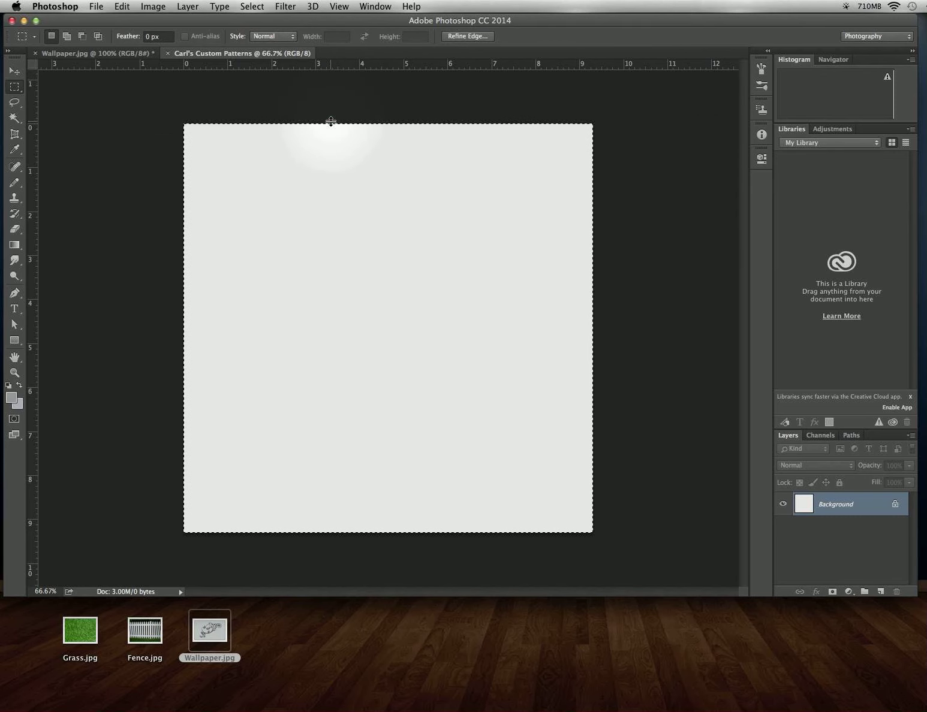
key("super+d")
left_click_drag(335, 71, 300, 531)
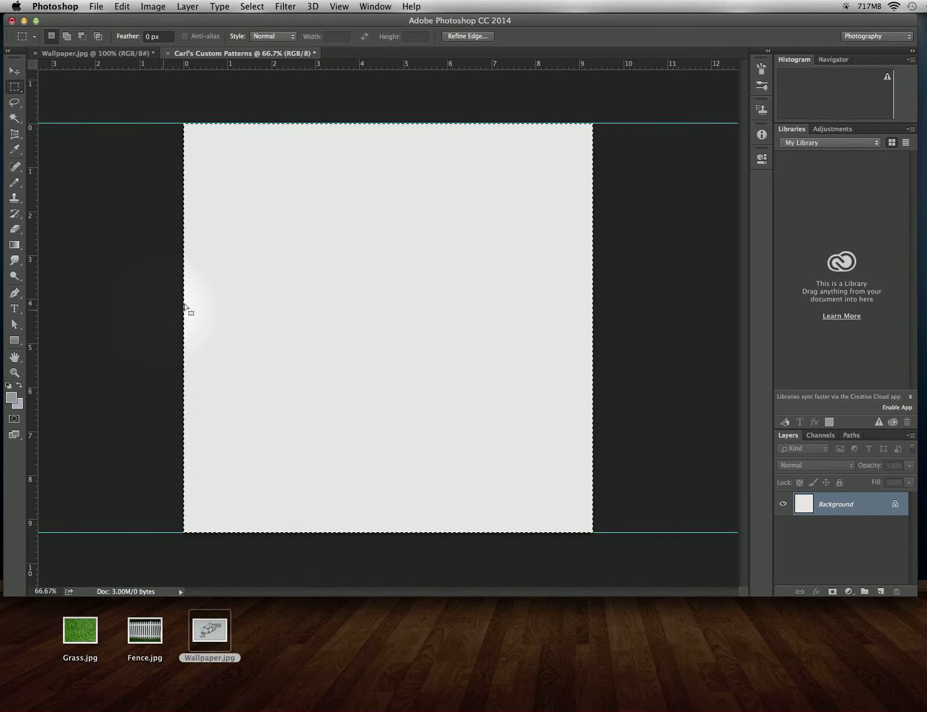
left_click_drag(34, 295, 184, 292)
left_click_drag(34, 292, 593, 286)
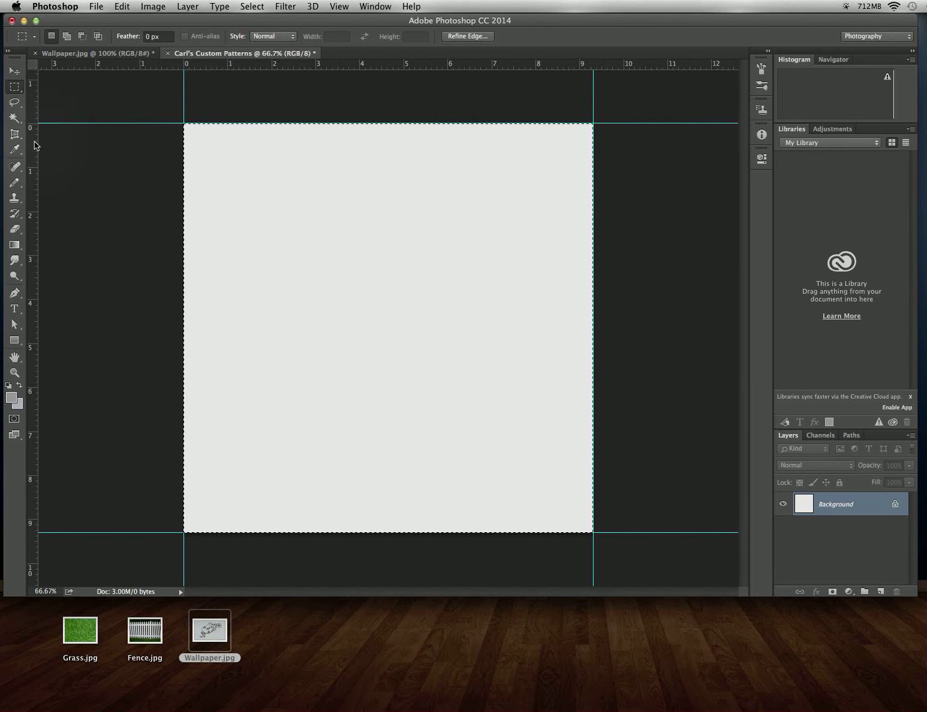
left_click_drag(36, 141, 386, 139)
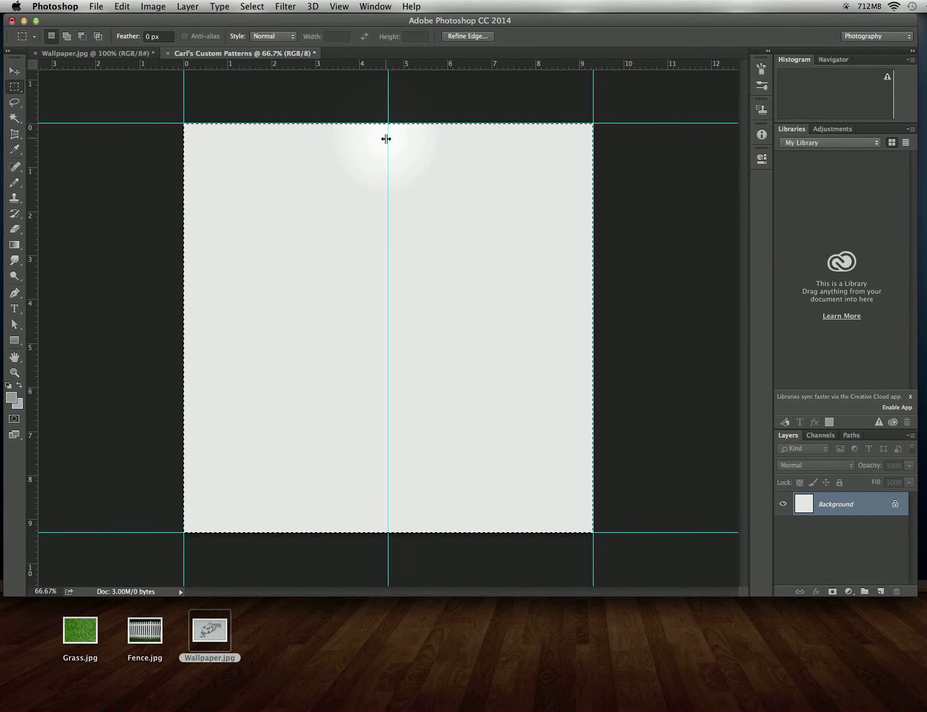
left_click_drag(338, 70, 355, 333)
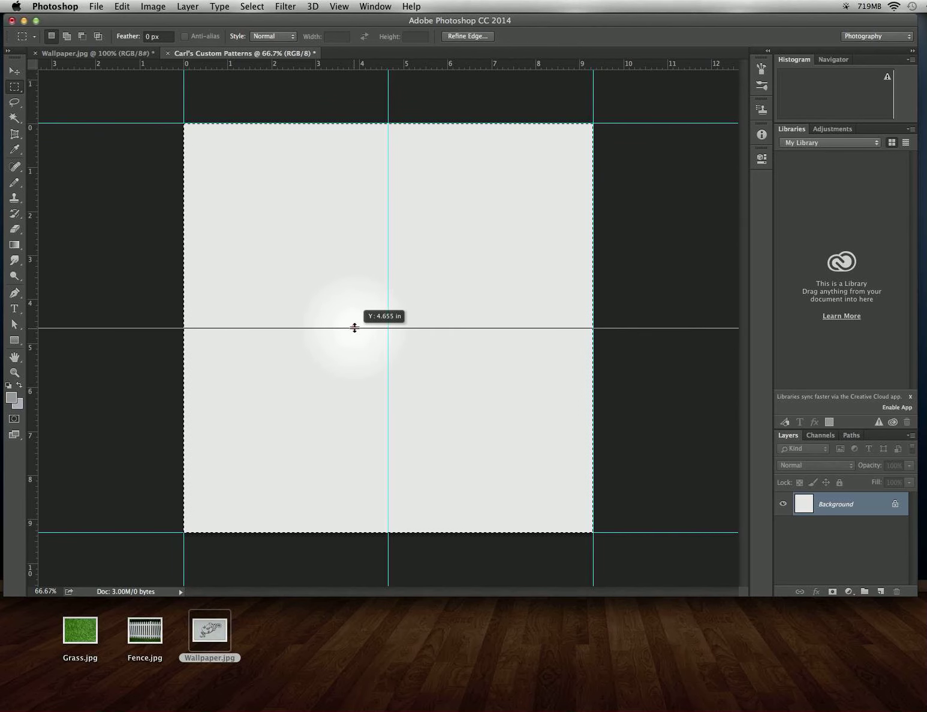
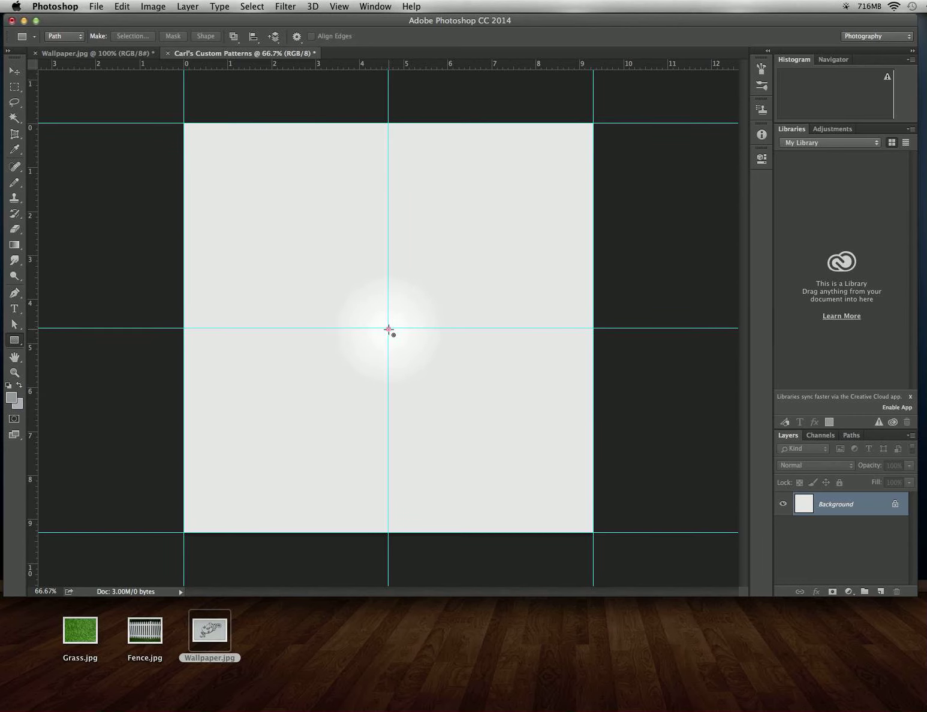
Step: Draw a 512 by 512 px square path over the upper-right quadrant and delete its upper-left anchor point to leave a triangle
left_click_drag(388, 329, 593, 125)
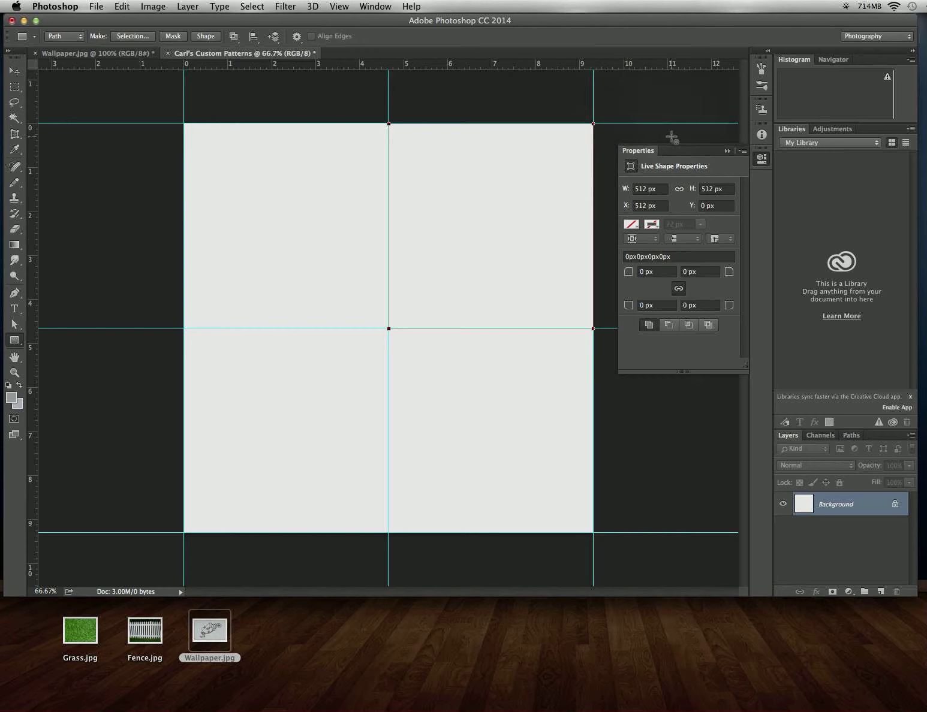
left_click(726, 151)
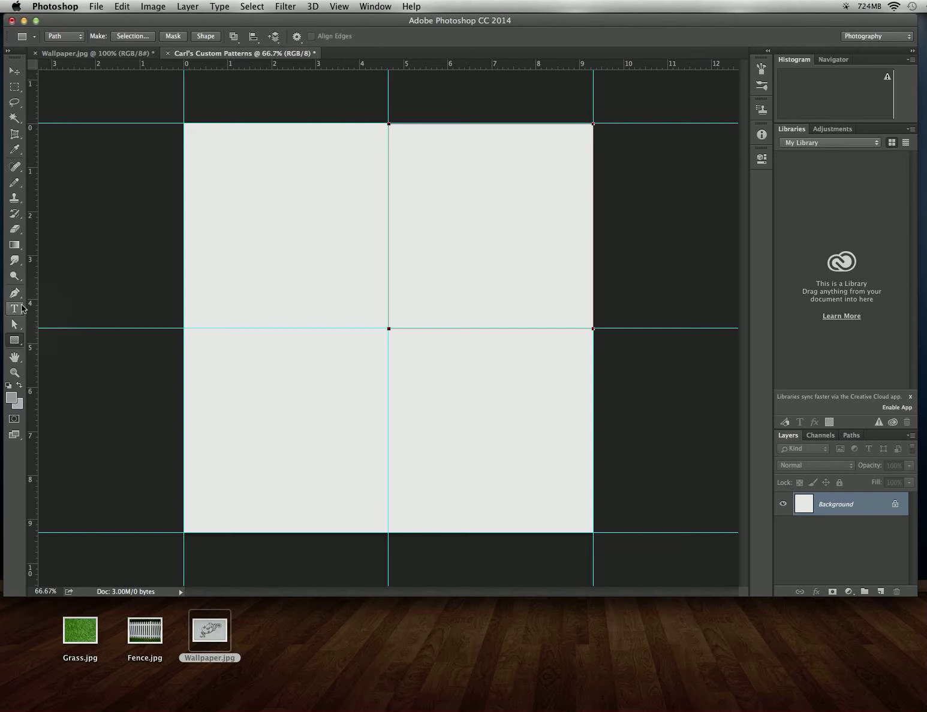
left_click(15, 294)
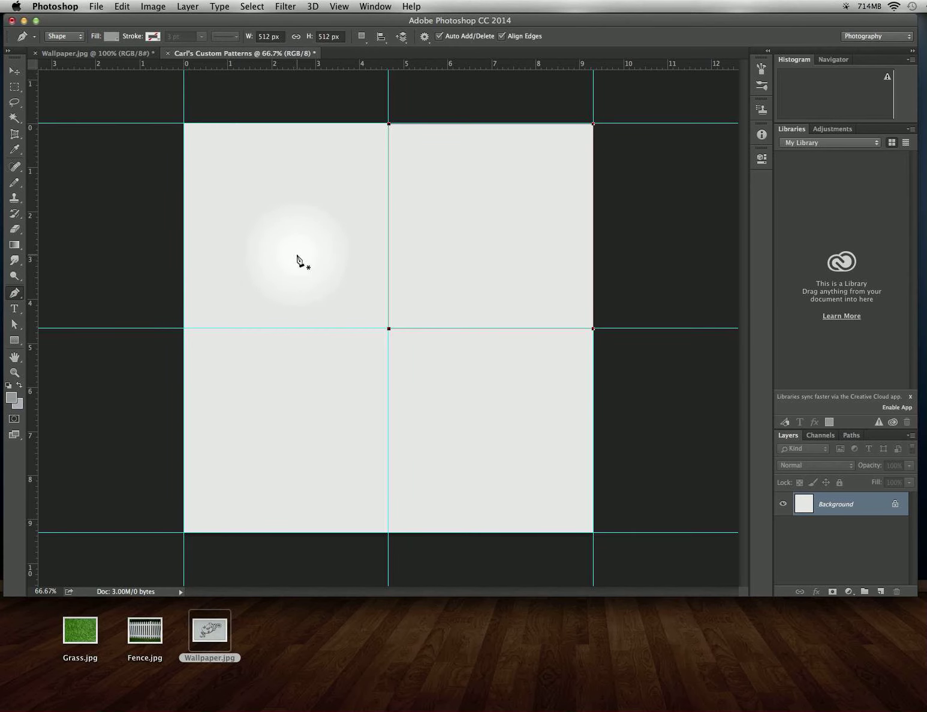
left_click(388, 124)
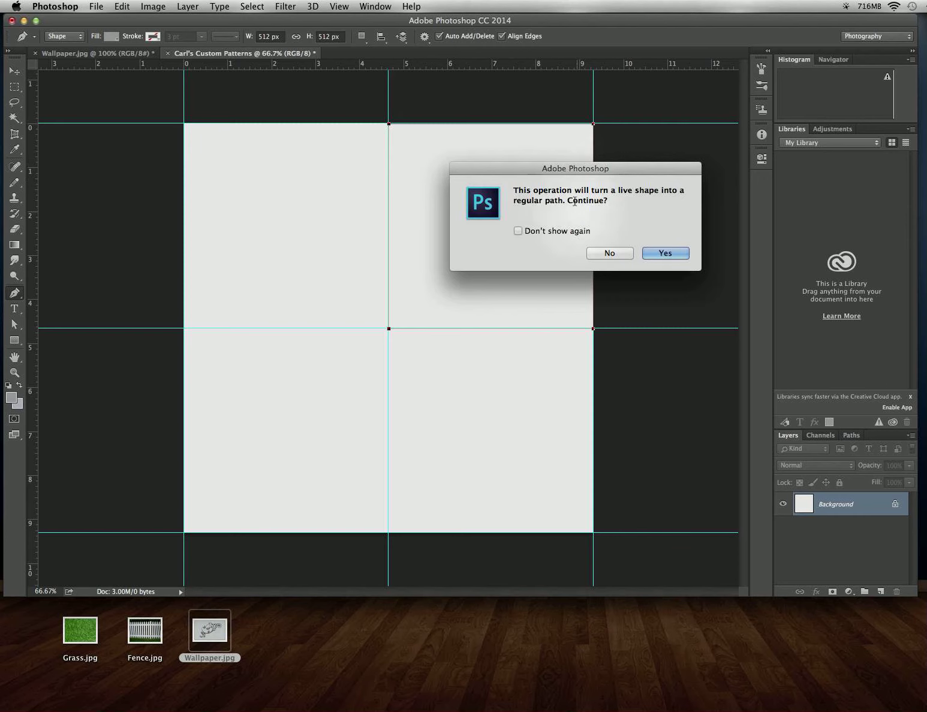
left_click(674, 254)
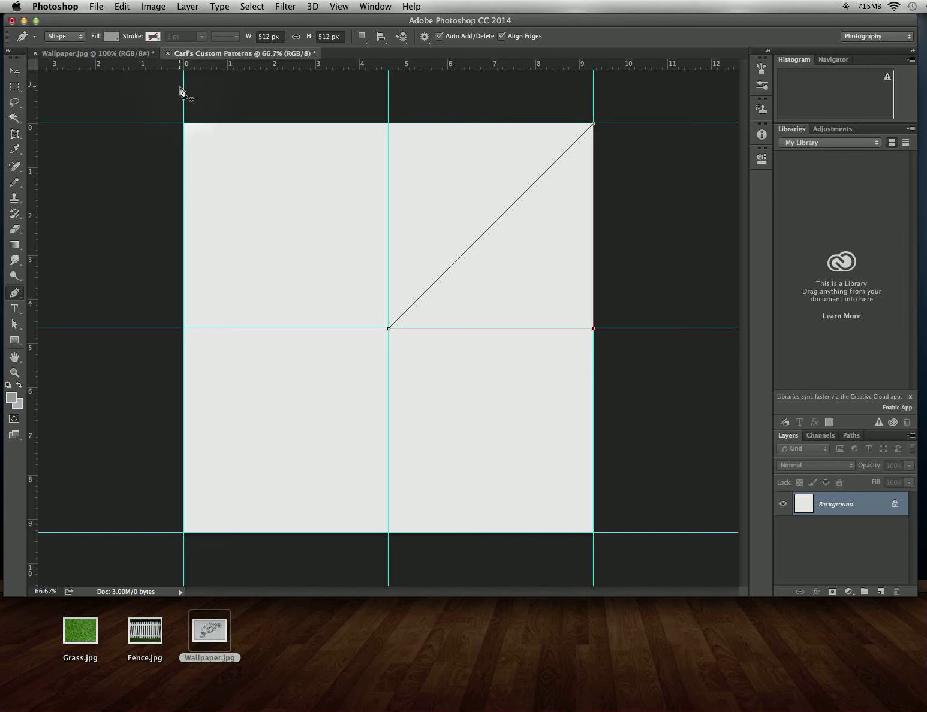
Step: Paste the copied ornament and move it over the triangular path in the upper-right quadrant
left_click(150, 6)
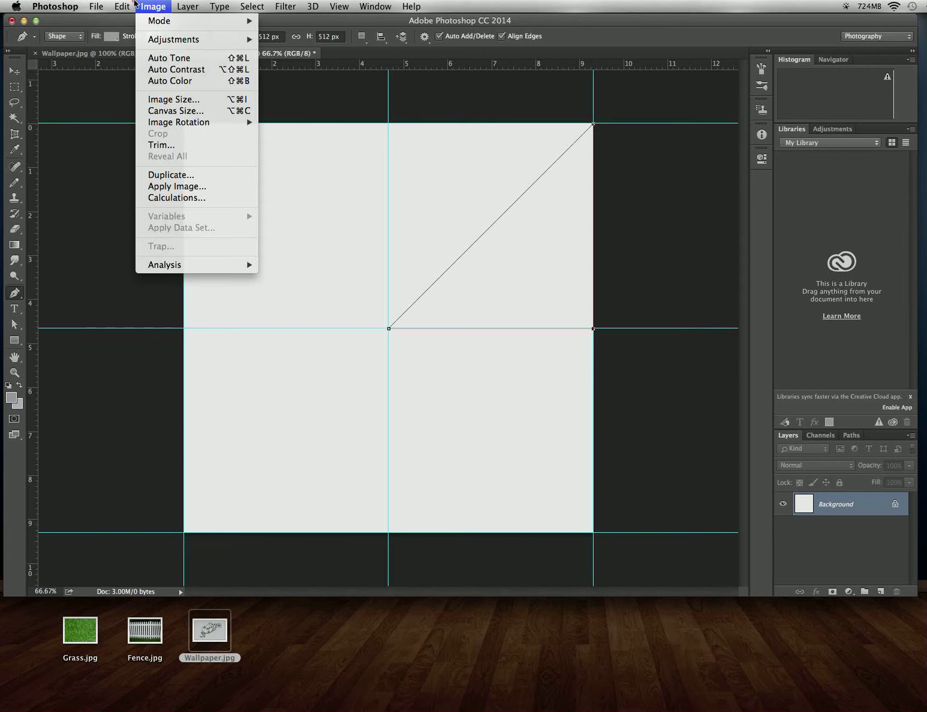
left_click(133, 5)
left_click(122, 6)
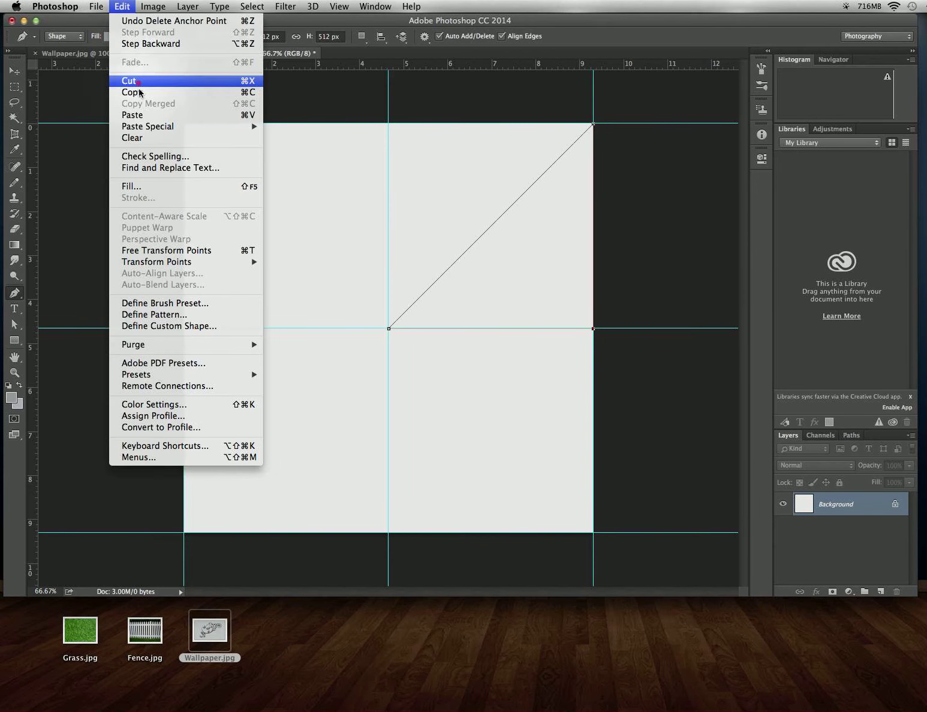
left_click(133, 114)
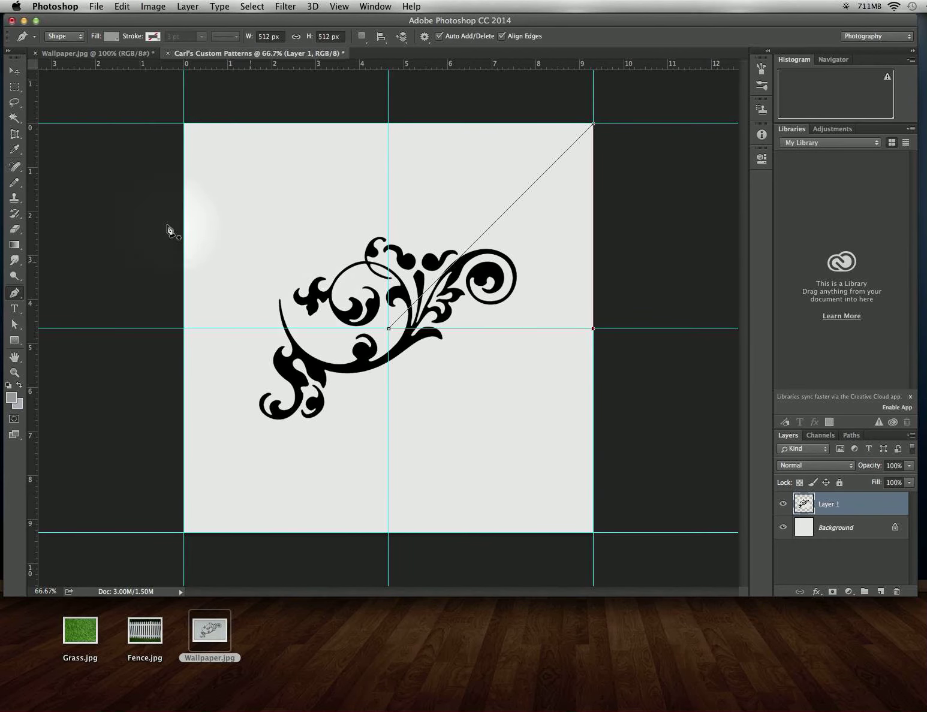
left_click(15, 71)
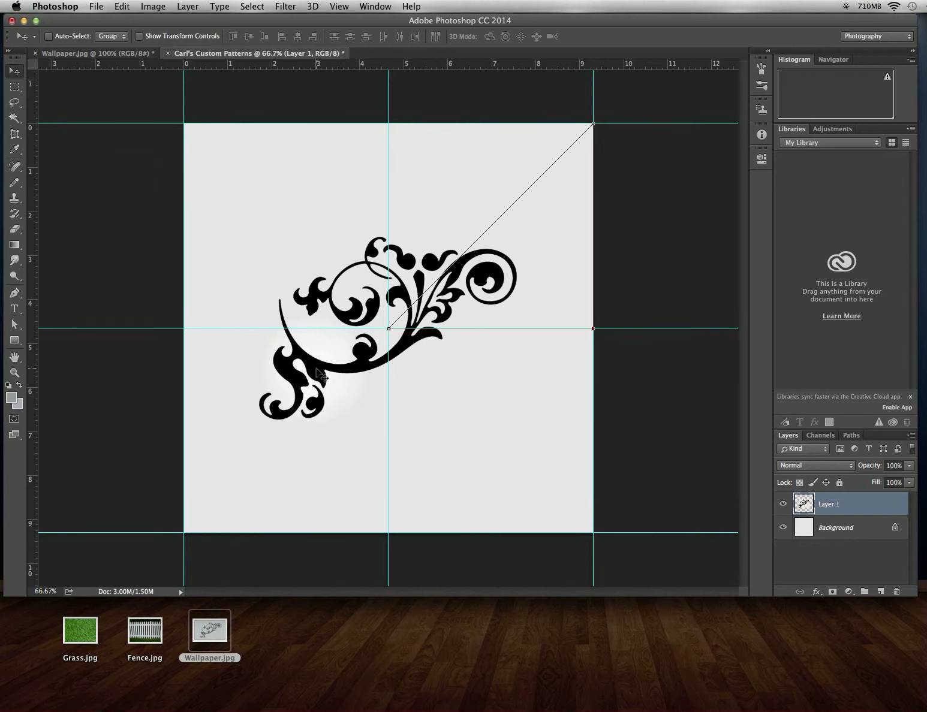
left_click_drag(339, 370, 438, 312)
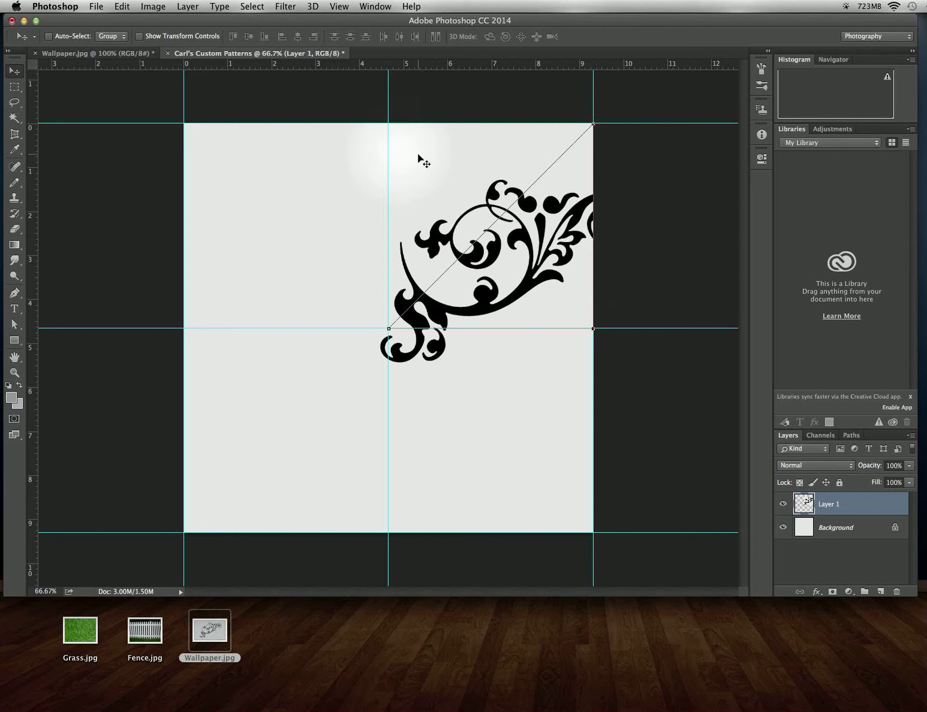
Step: Add a vector mask to the ornament layer from the current triangular path
left_click(187, 6)
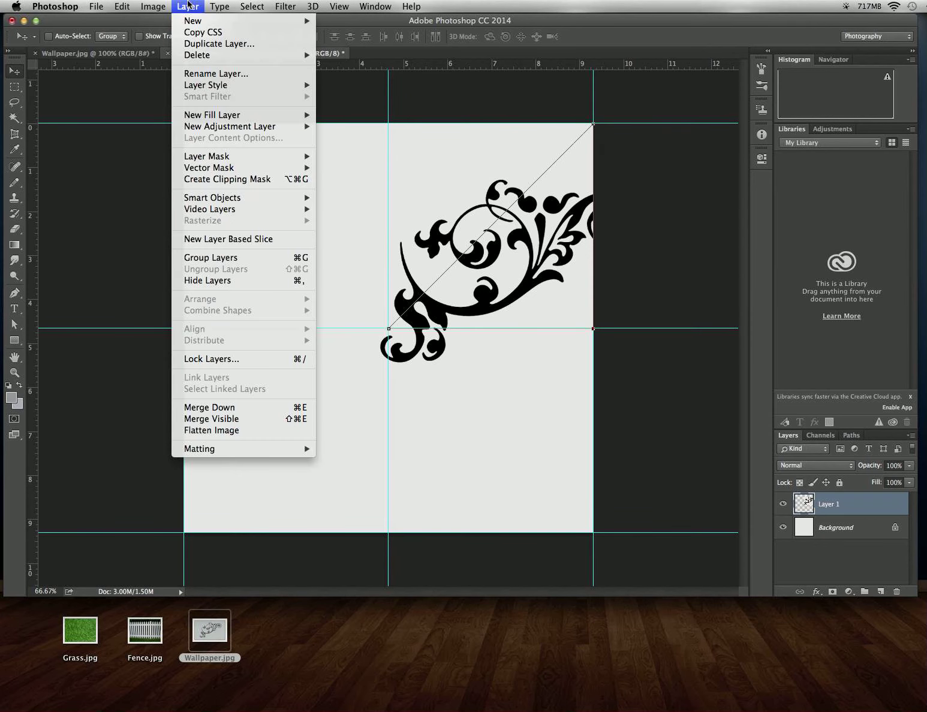
mouse_move(211, 170)
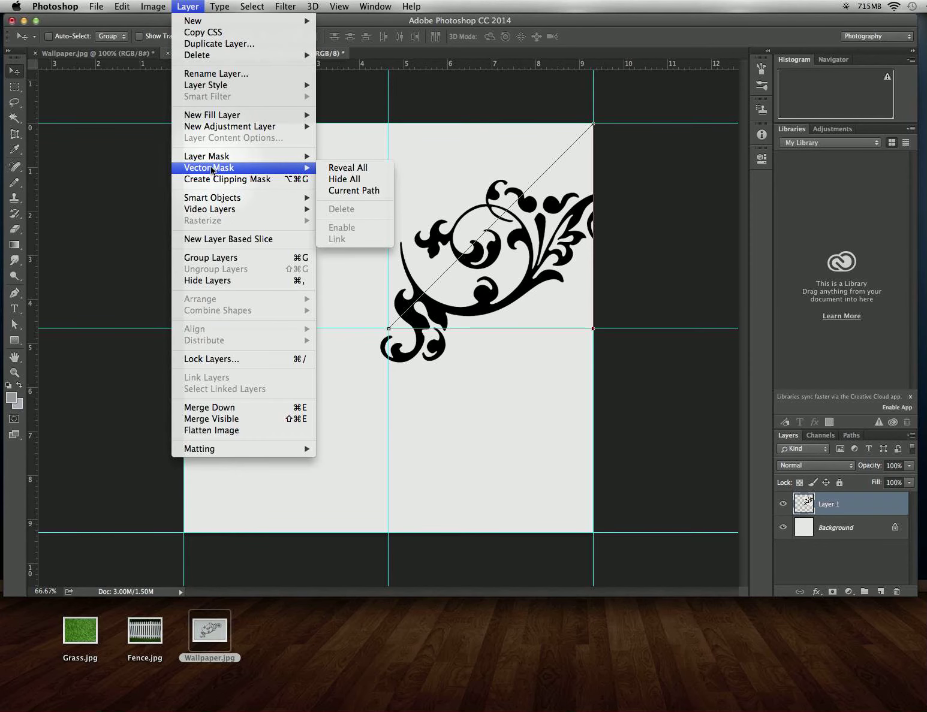
left_click(351, 191)
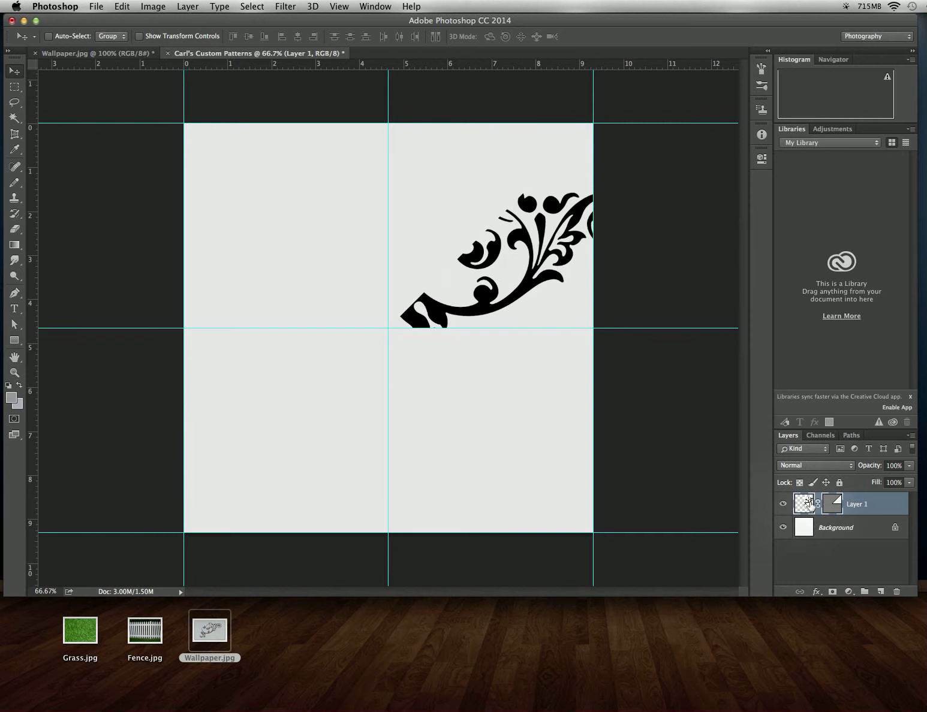
Step: Convert the masked ornament layer to a smart object and fill the Background layer with the gray foreground color
left_click(910, 436)
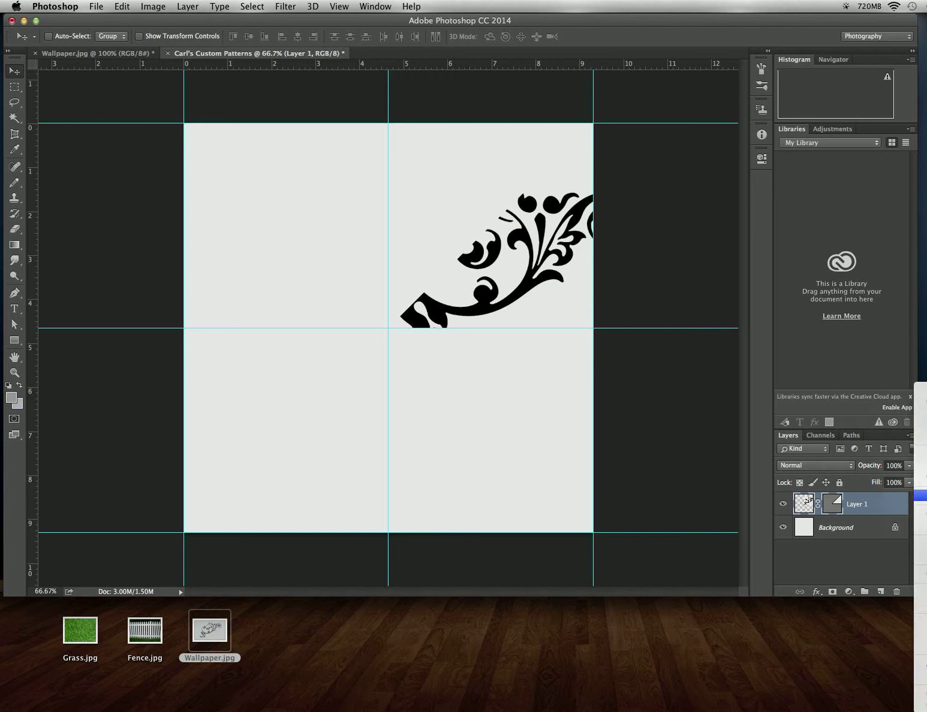
left_click(920, 514)
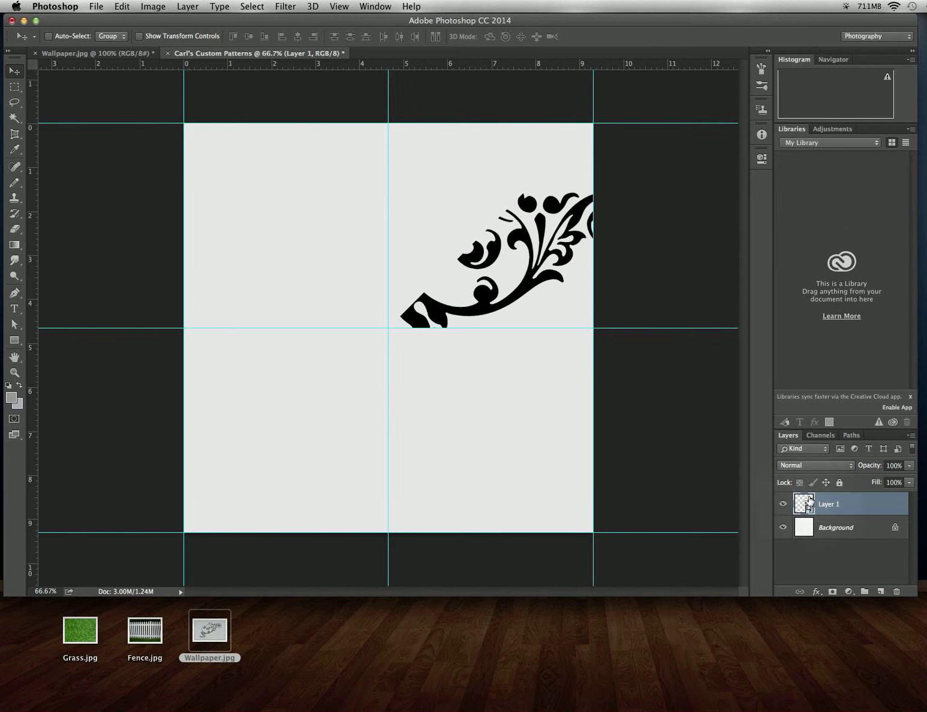
left_click(805, 536)
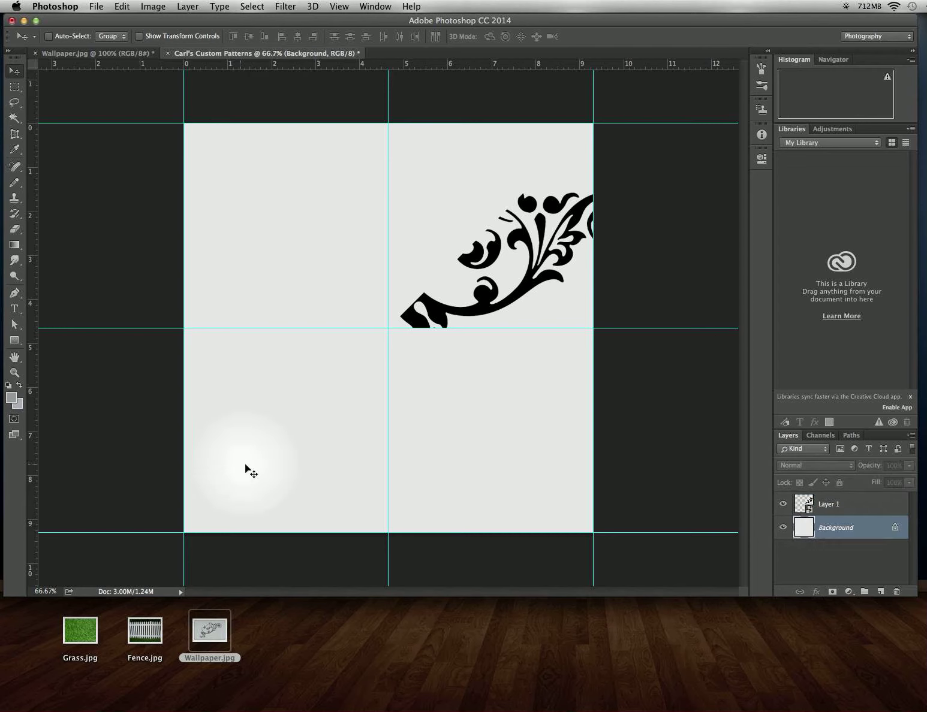
key("alt+BackSpace")
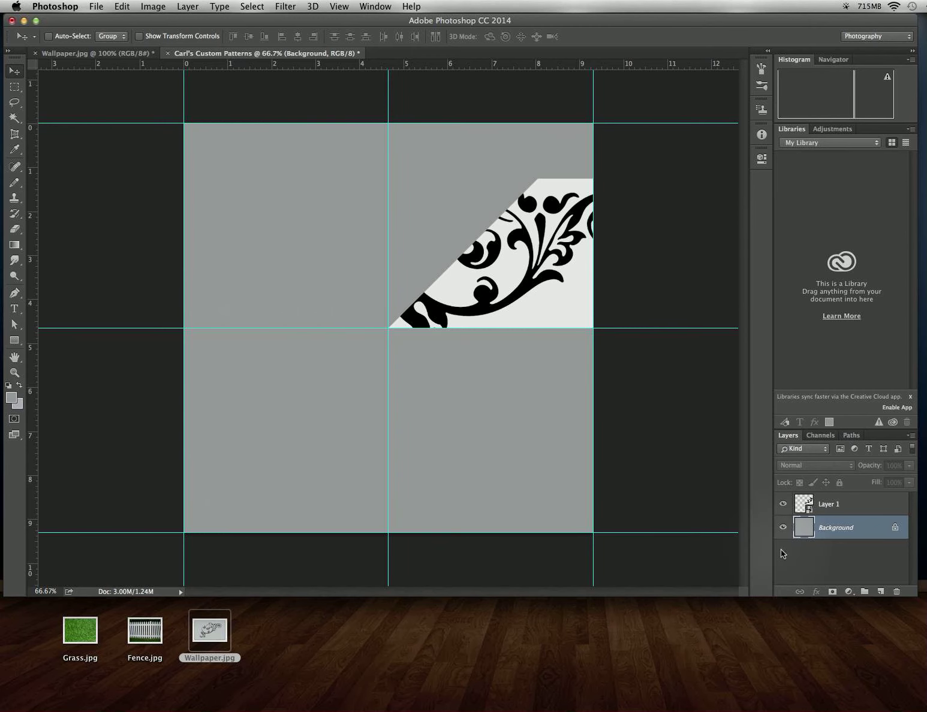
Step: Open the Layer 1 smart object's contents and set its canvas height to 4.655 inches, anchored at the bottom centre
left_click(807, 500)
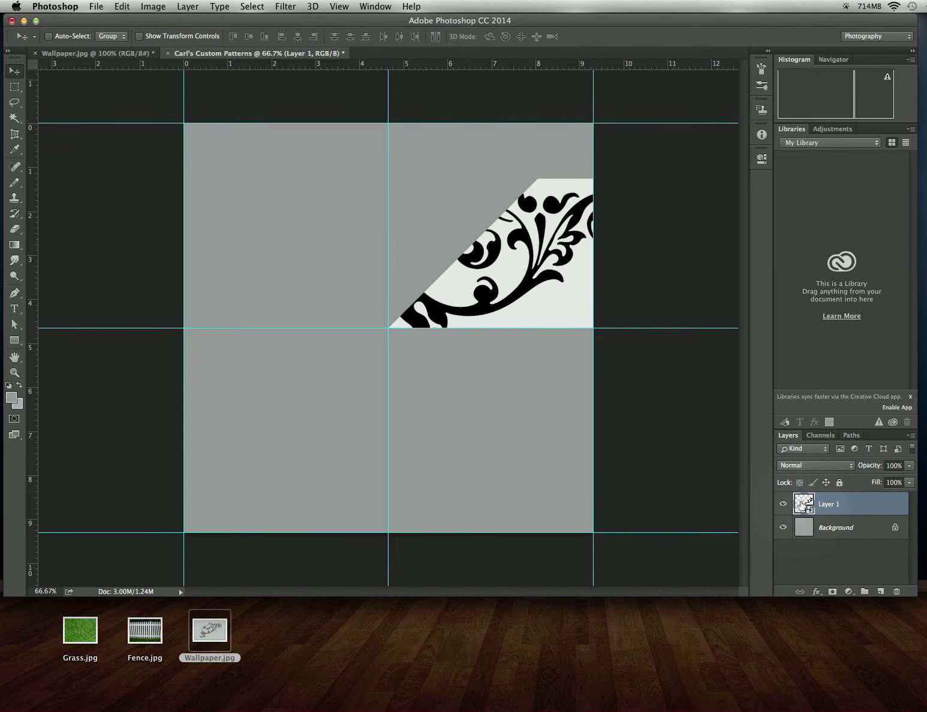
double_click(800, 503)
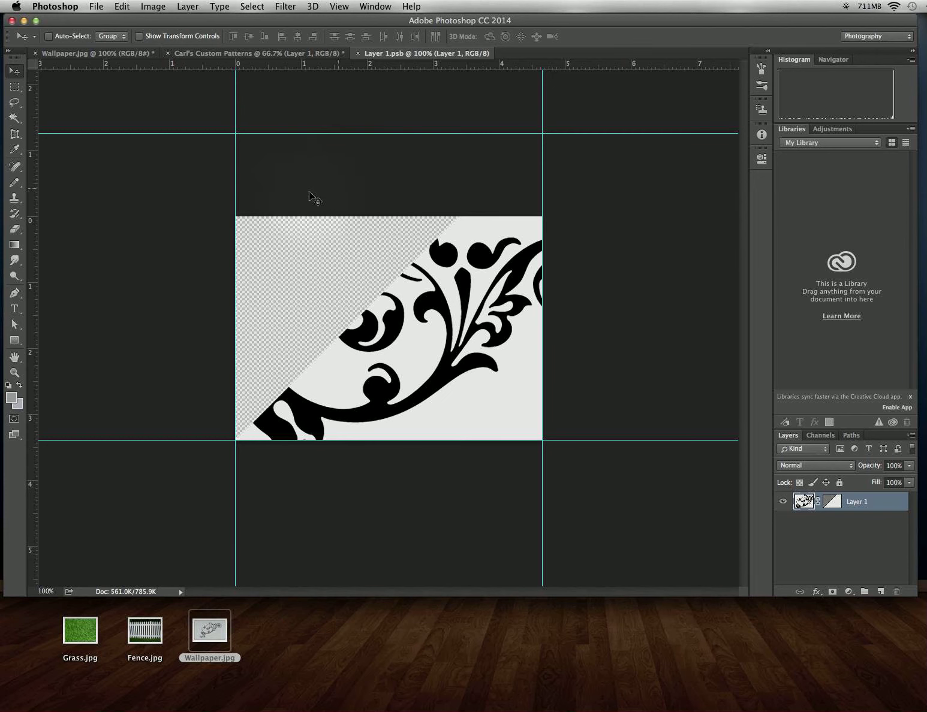
left_click(154, 6)
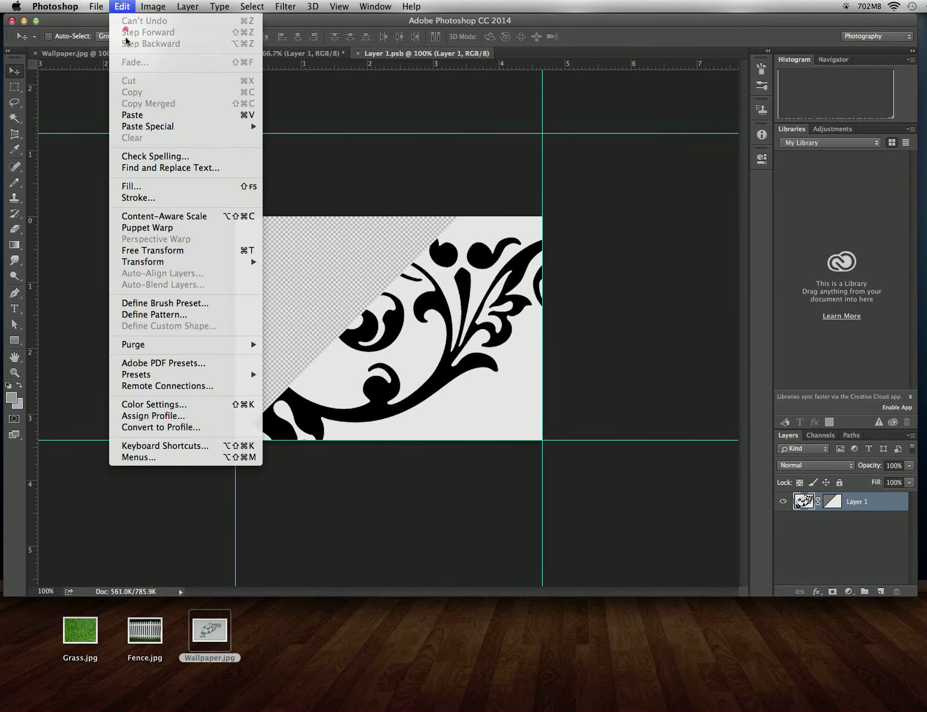
mouse_move(153, 6)
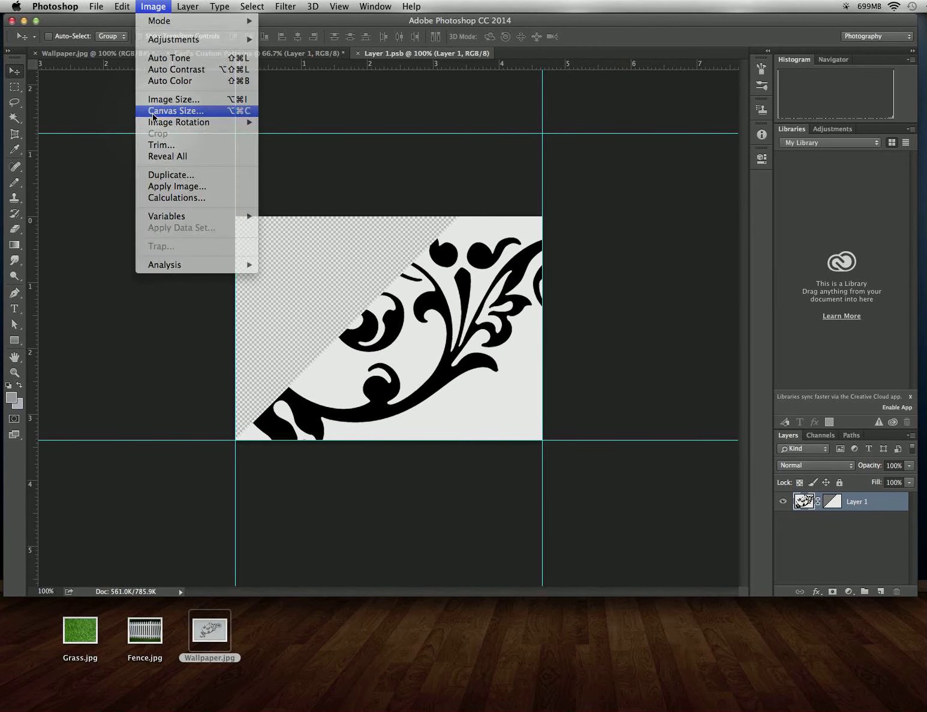
left_click(174, 110)
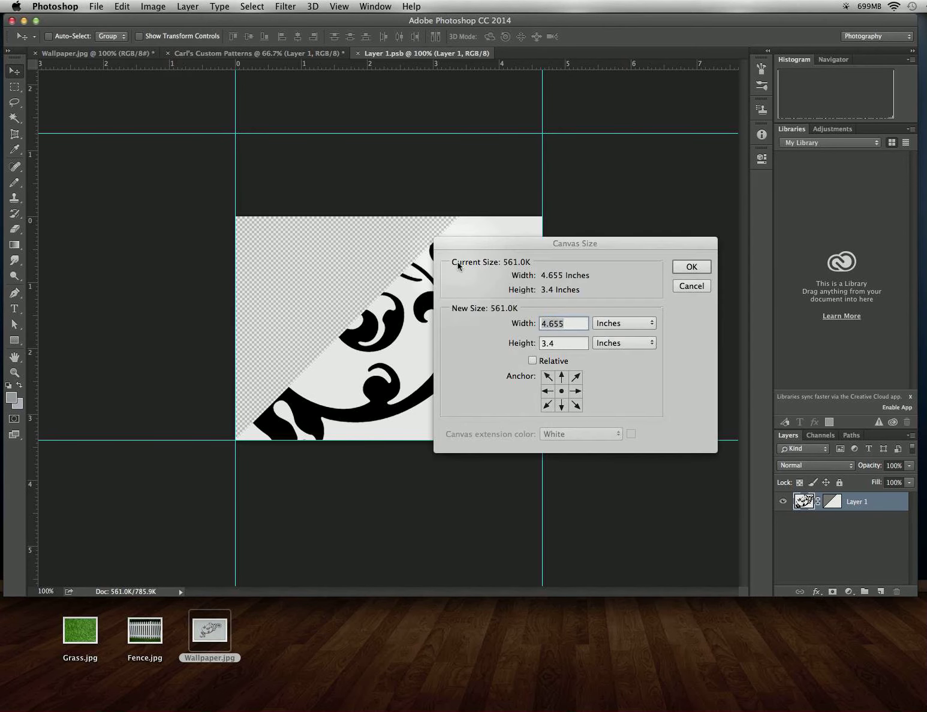
left_click(561, 406)
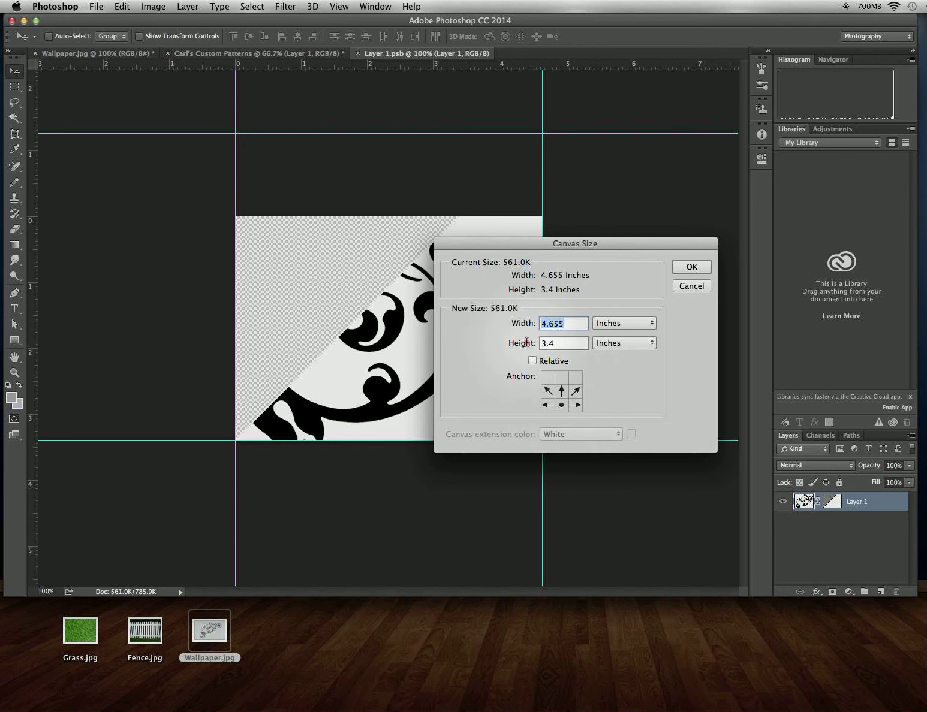
key("Tab")
type("4.6")
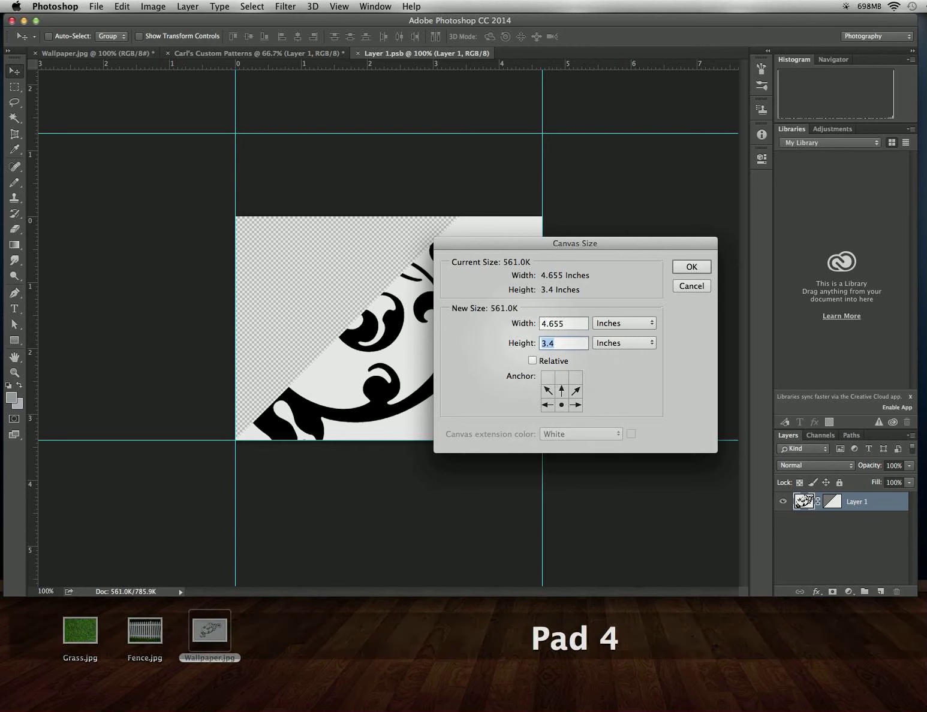
type("55")
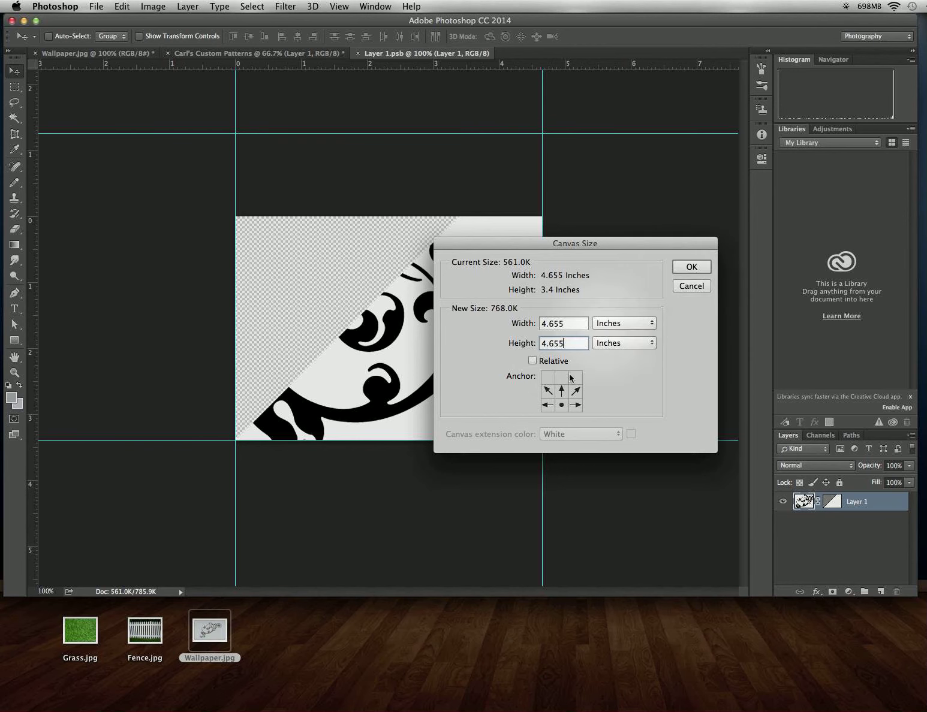
left_click(683, 268)
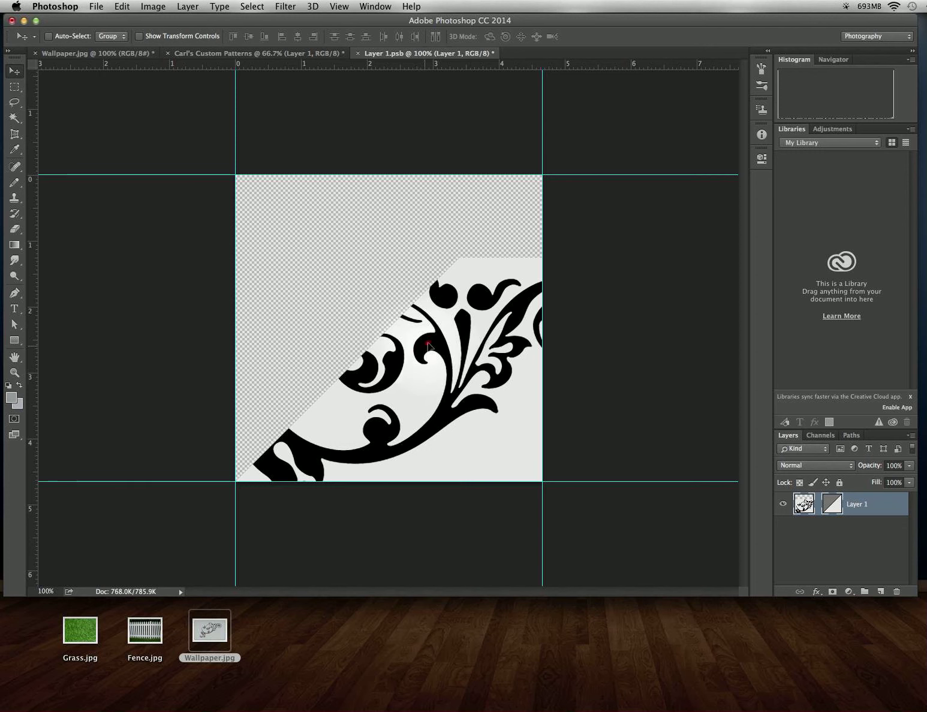
Step: Reposition the ornament inside its triangular mask so the large spiral sits against the canvas's right edge
left_click_drag(427, 344, 439, 310)
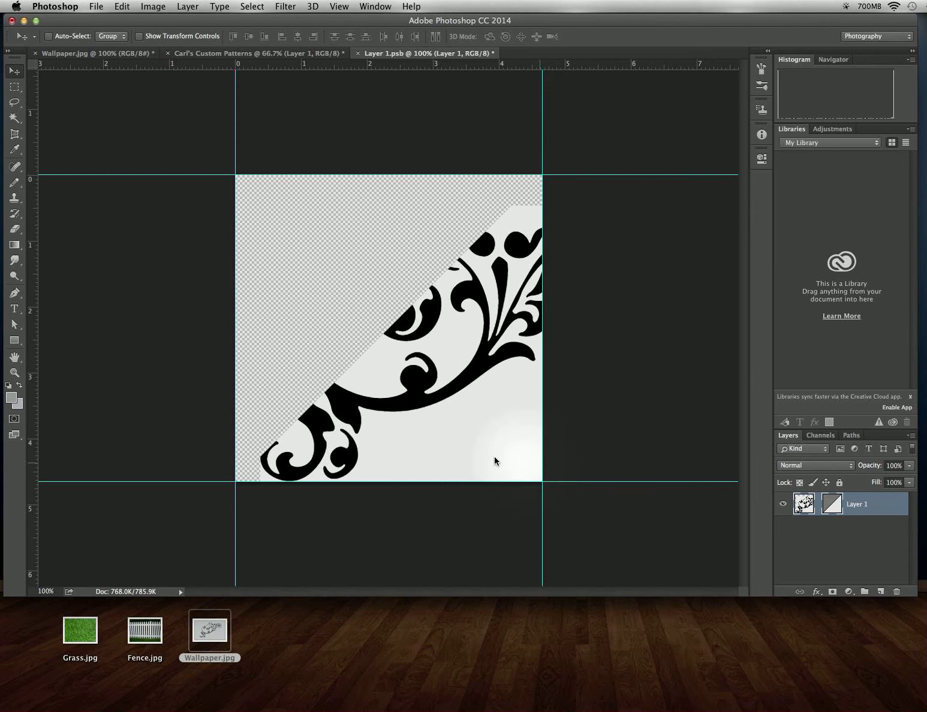
left_click(395, 419)
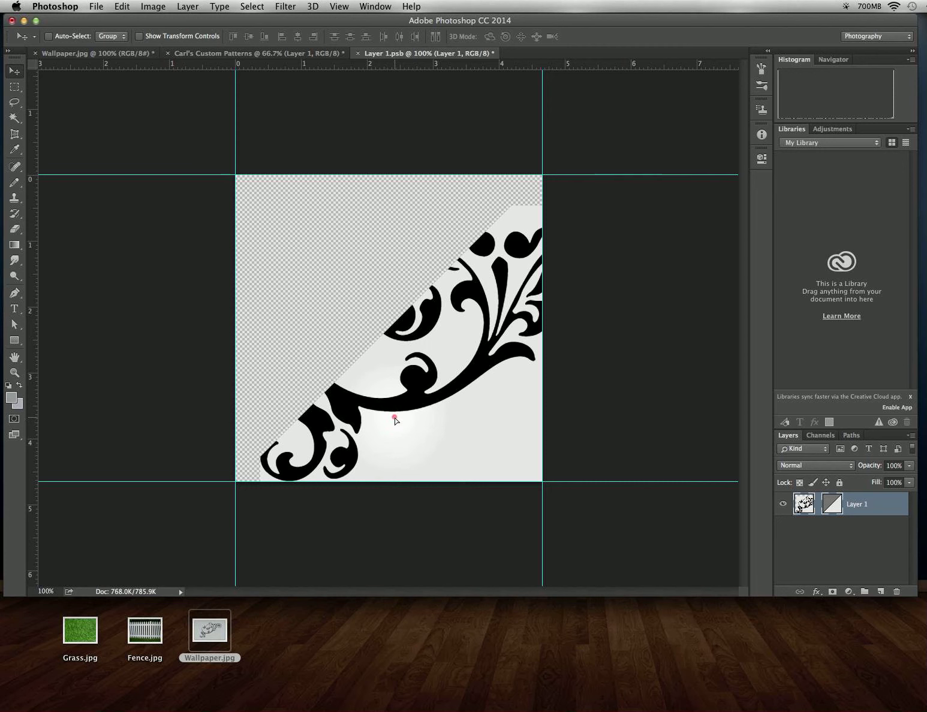
mouse_move(395, 419)
left_mouse_down()
mouse_move(405, 427)
mouse_move(388, 424)
left_mouse_up()
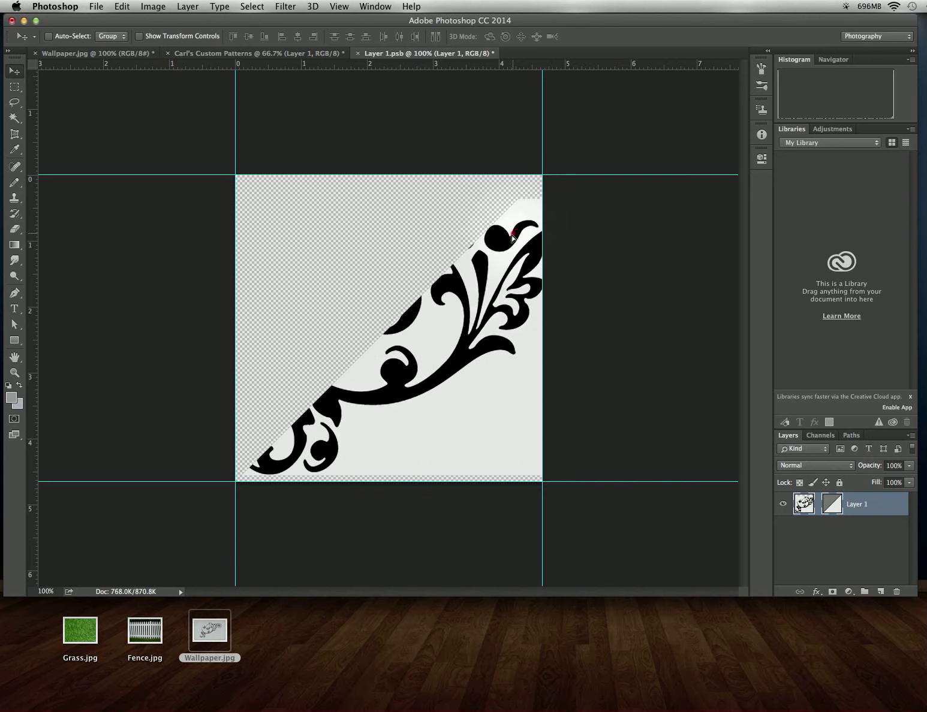
left_click_drag(513, 238, 455, 294)
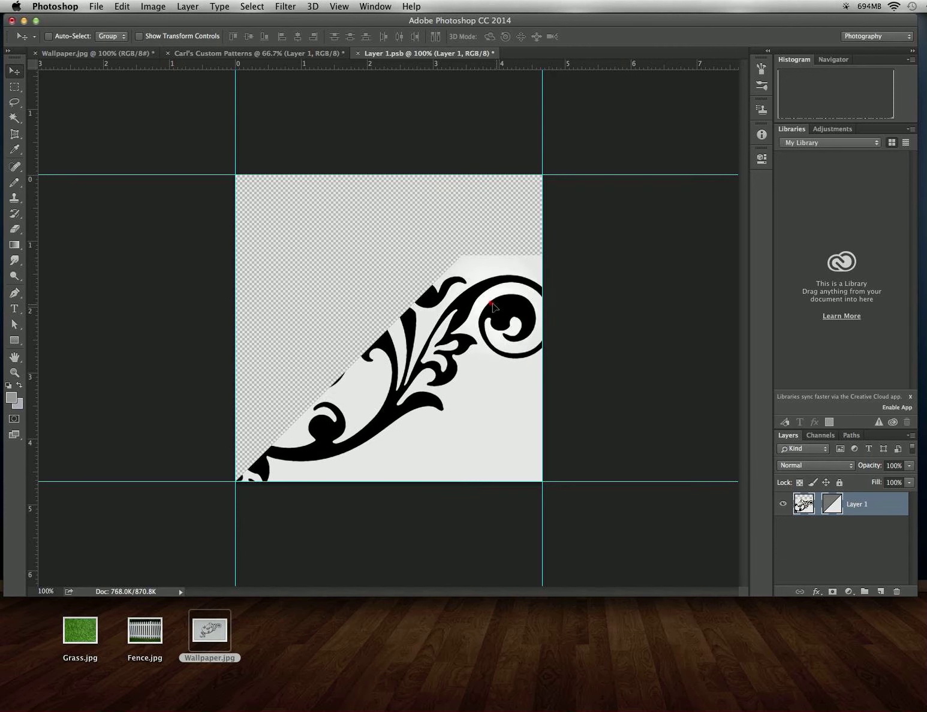
left_click_drag(486, 304, 488, 294)
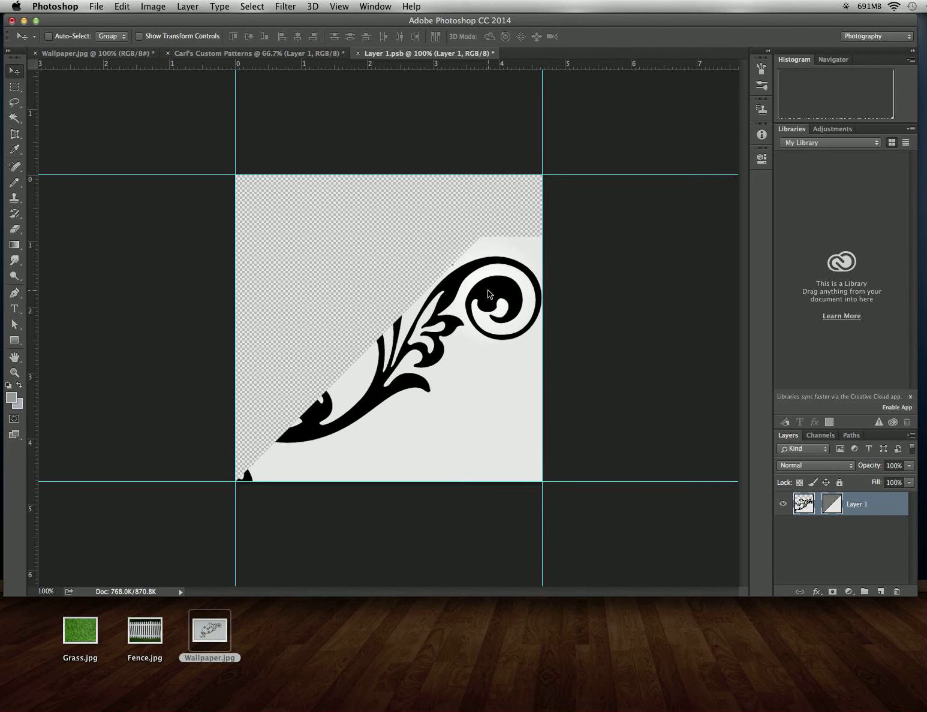
Step: Nudge the masked ornament slightly left and down, and close Layer 1.psb with its changes saved
key("Left")
key("Left")
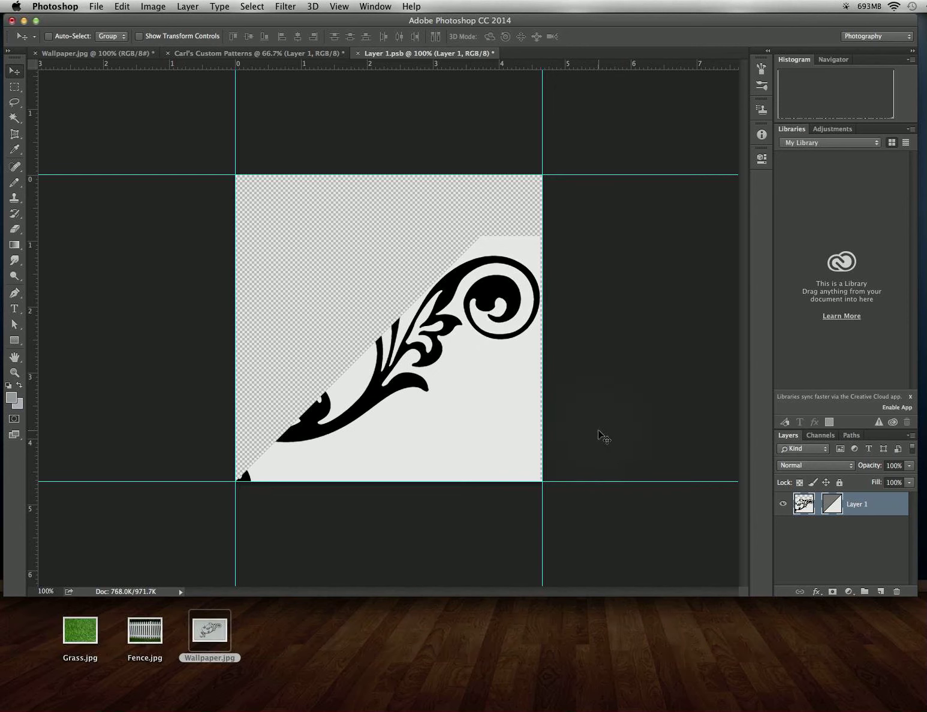
key("shift+Down")
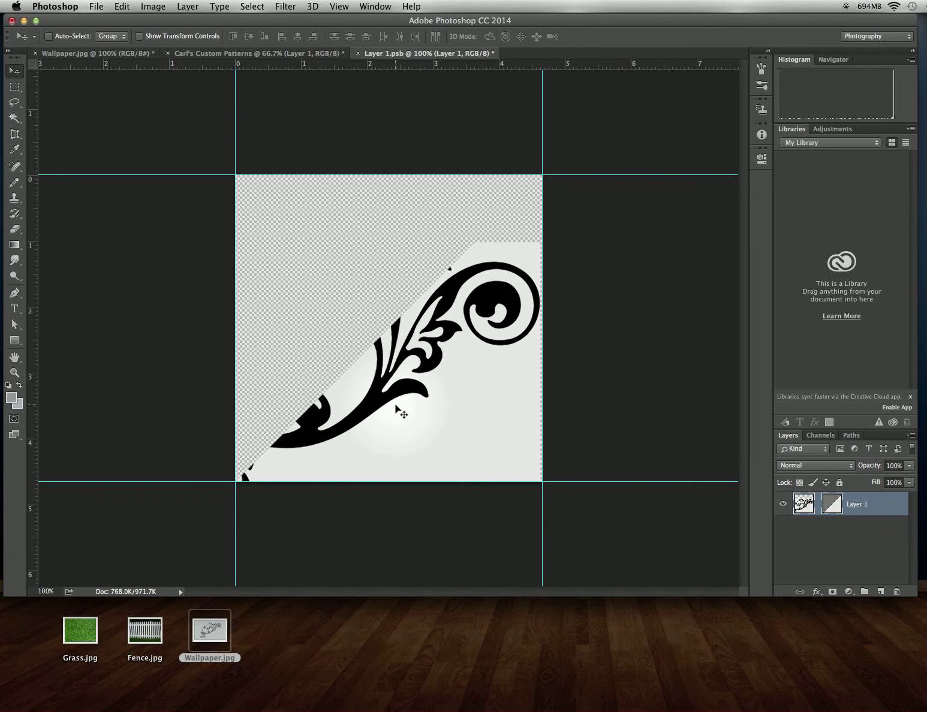
key("shift+Down")
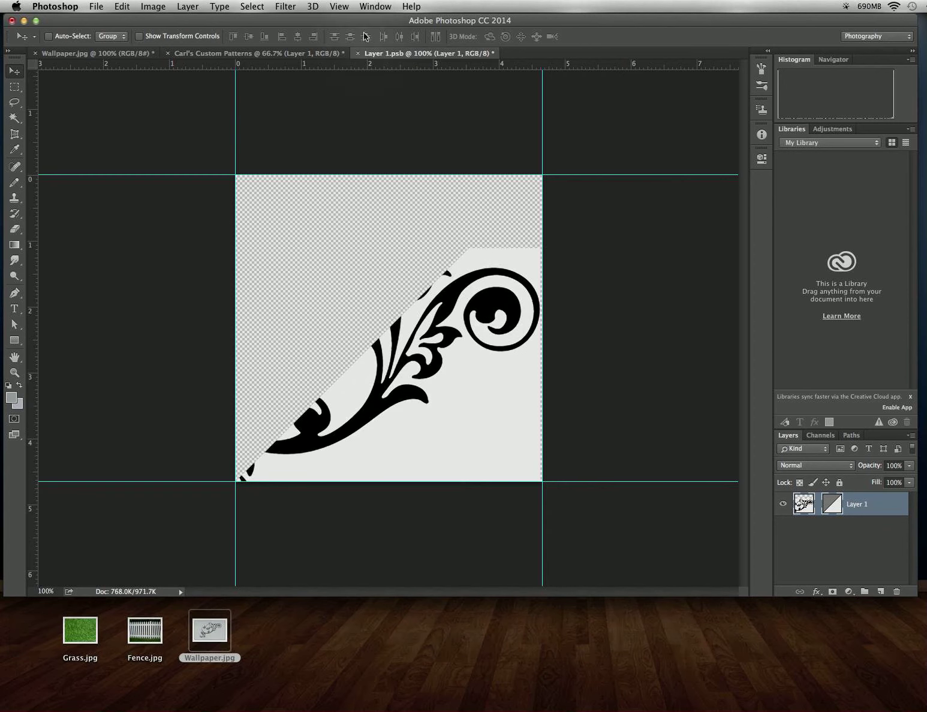
left_click(357, 54)
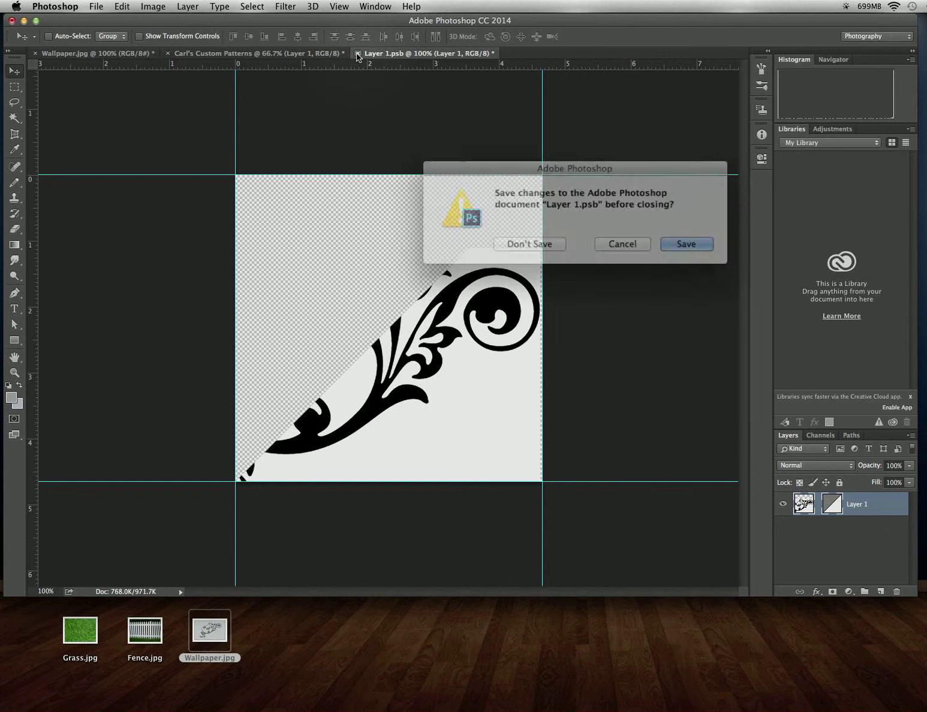
left_click(676, 244)
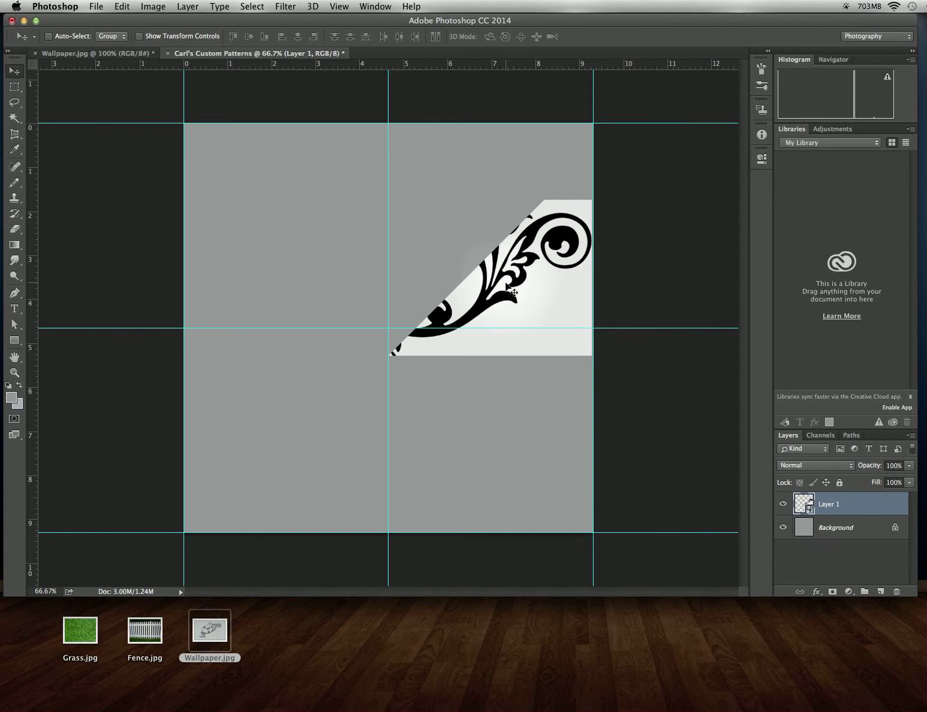
Step: Move the ornament smart object up into the upper-right quadrant, with its lower-left tip at the intersection of the centre guides
left_click_drag(520, 271, 520, 251)
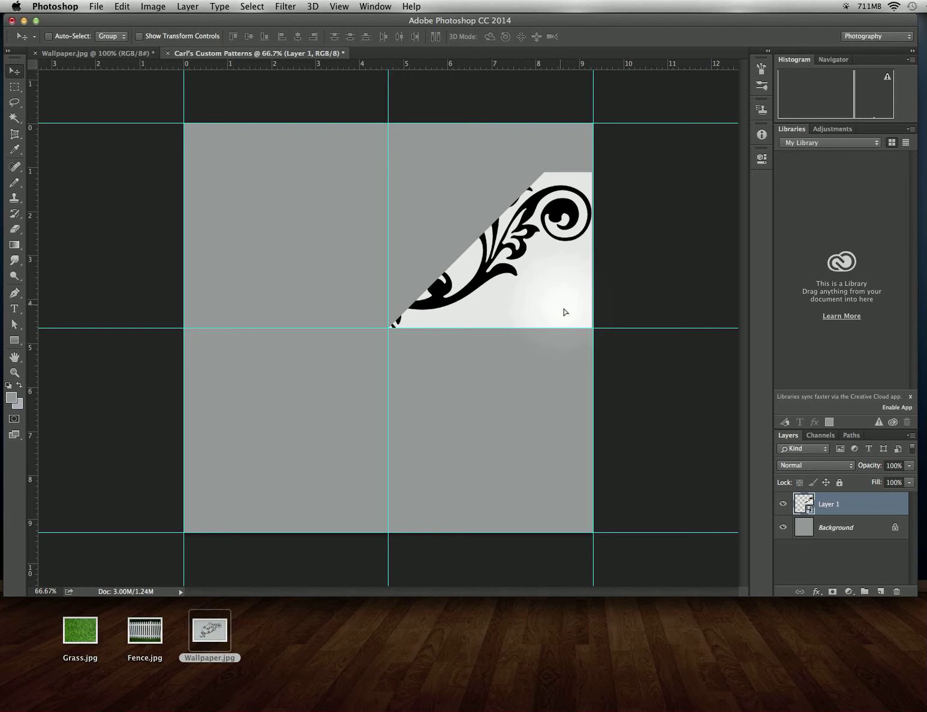
key("shift+Right")
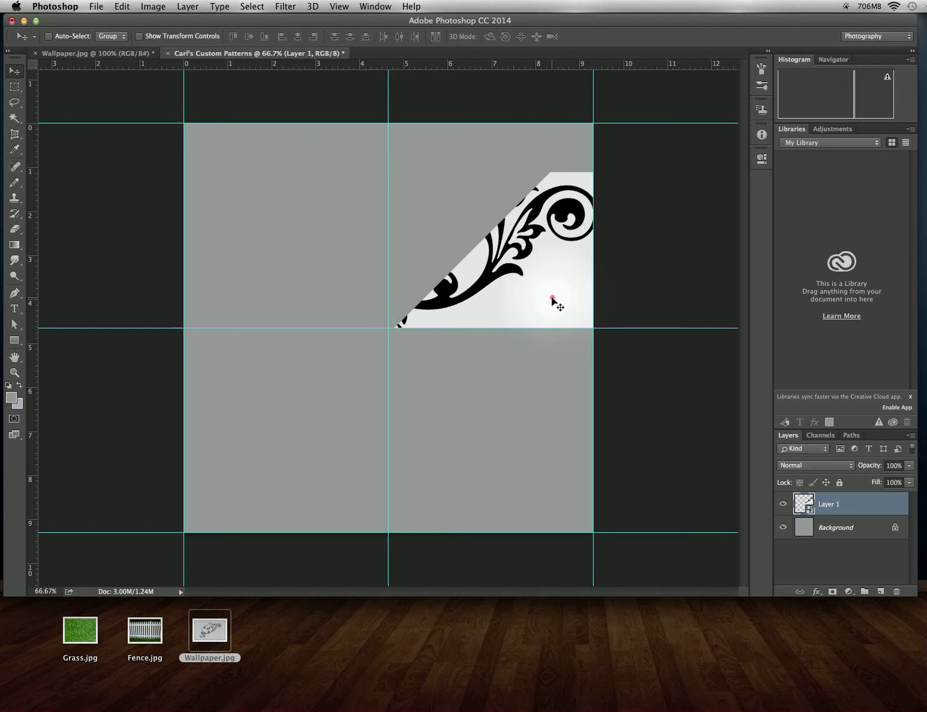
left_click_drag(548, 300, 544, 300)
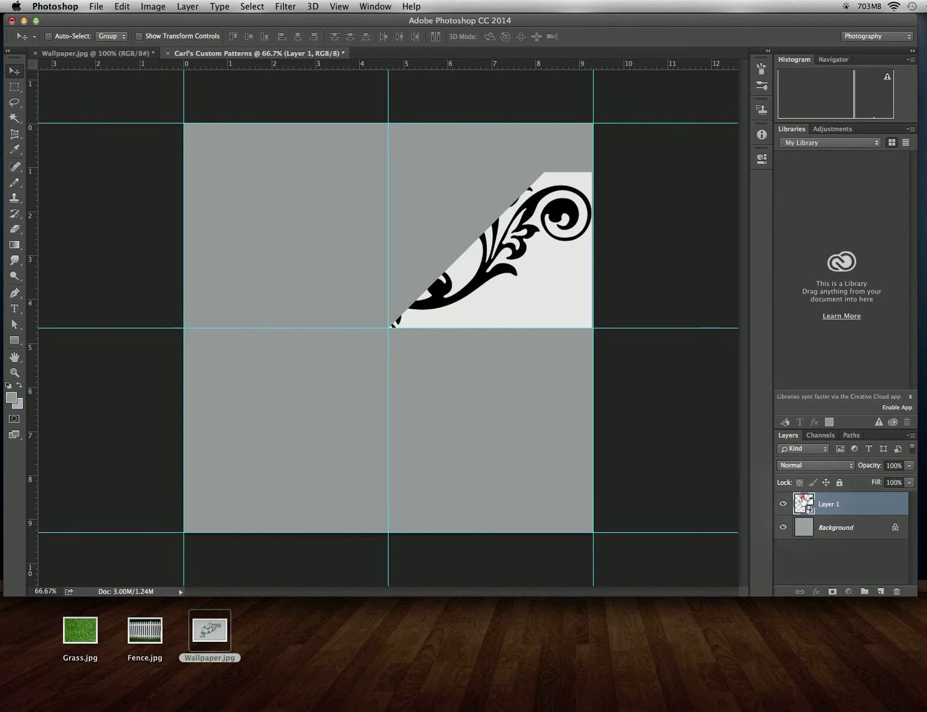
Step: Duplicate the Layer 1 smart object and flip the copy horizontally
left_click_drag(872, 504, 881, 592)
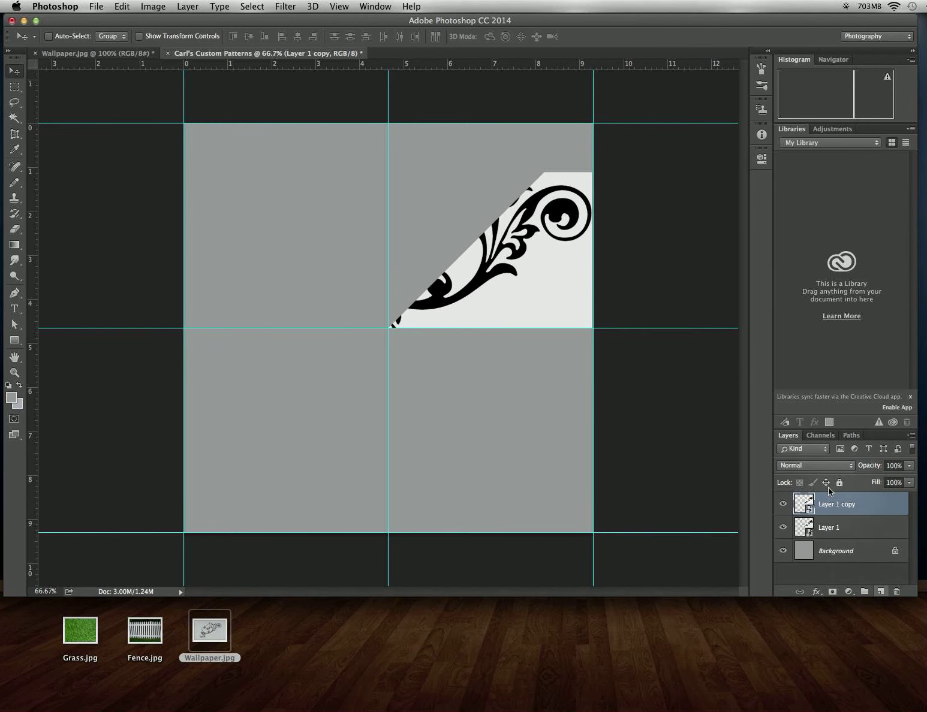
left_click(123, 6)
mouse_move(162, 264)
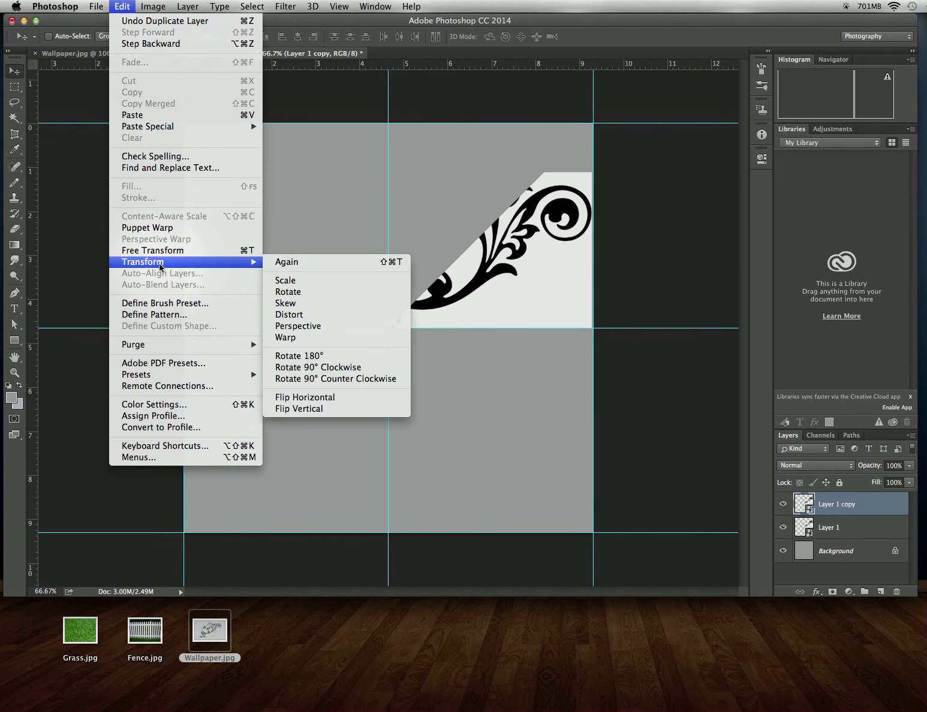
left_click(316, 400)
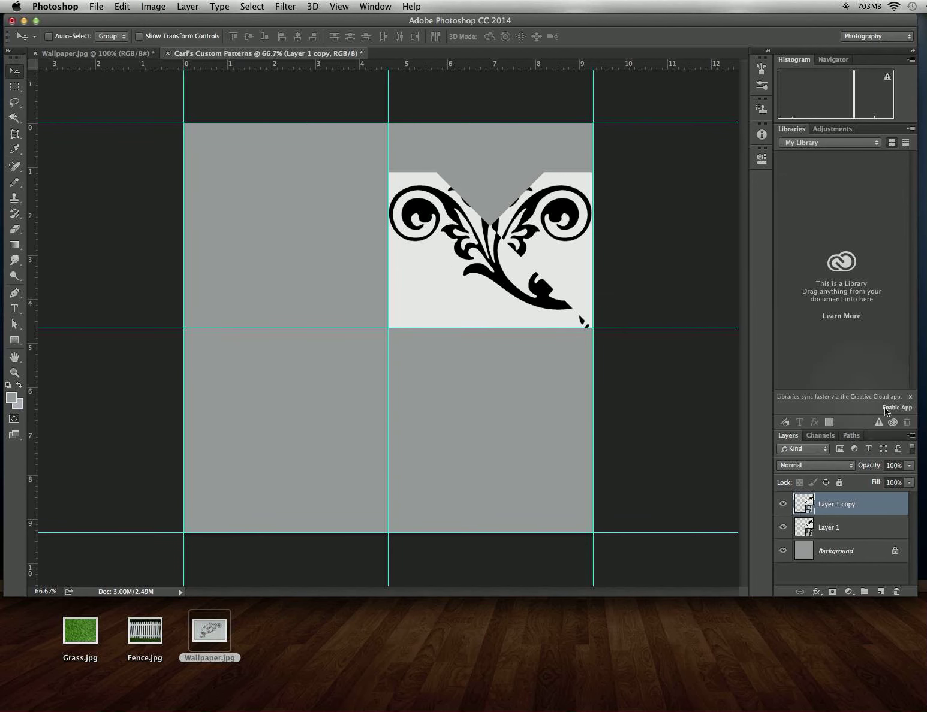
Step: Move the flipped copy into the upper-left quadrant so it mirrors the original and meets it at the document centre
left_click(527, 272)
left_click_drag(502, 281, 292, 283)
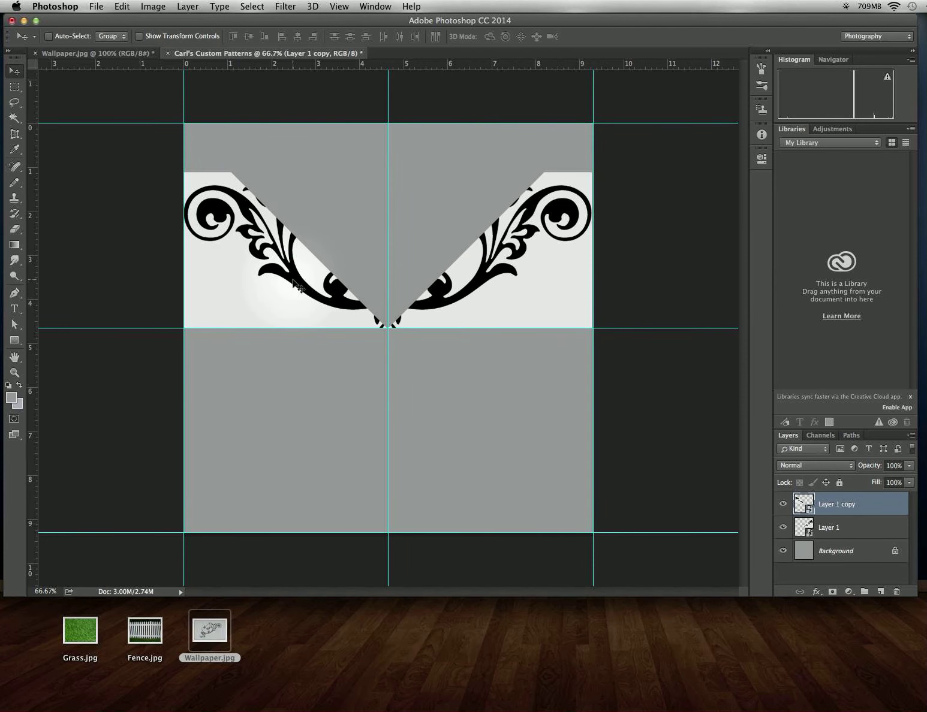
key("shift")
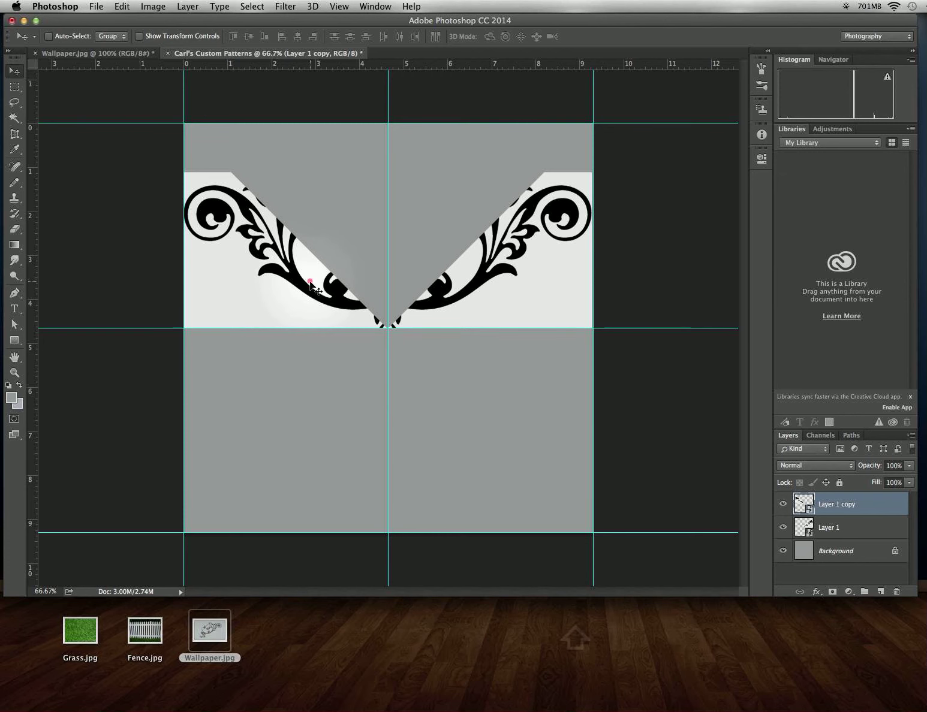
left_click_drag(311, 283, 310, 284)
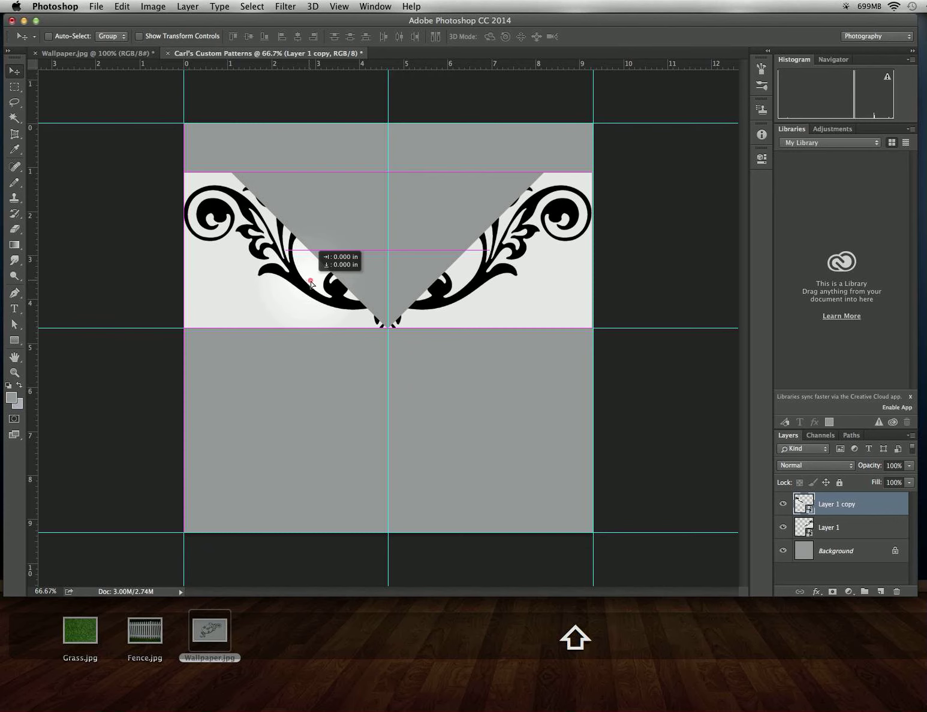
left_click_drag(311, 284, 315, 284)
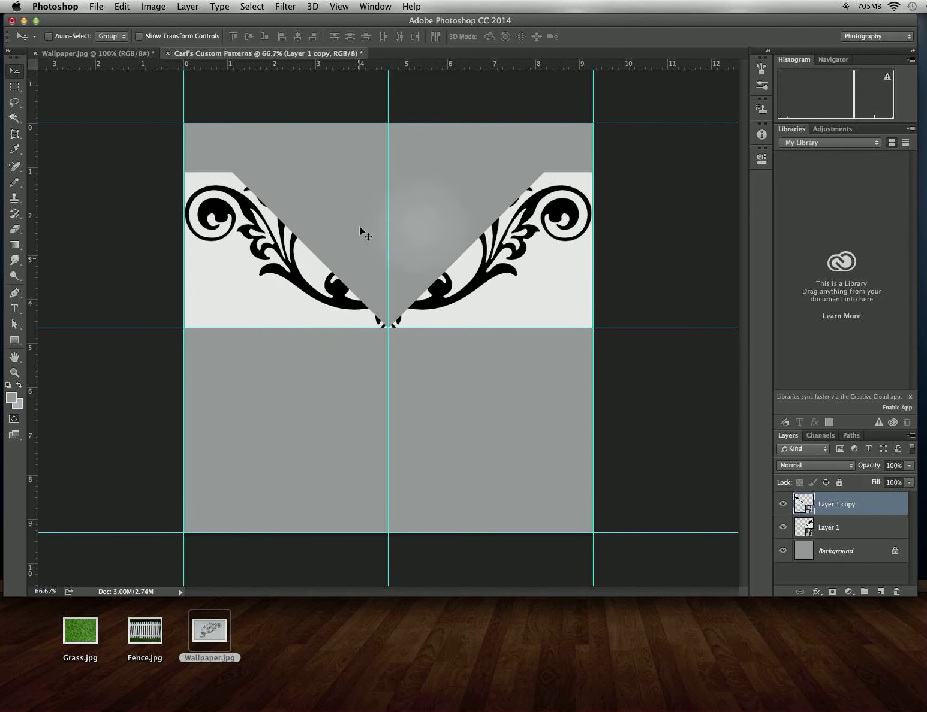
left_click(465, 155)
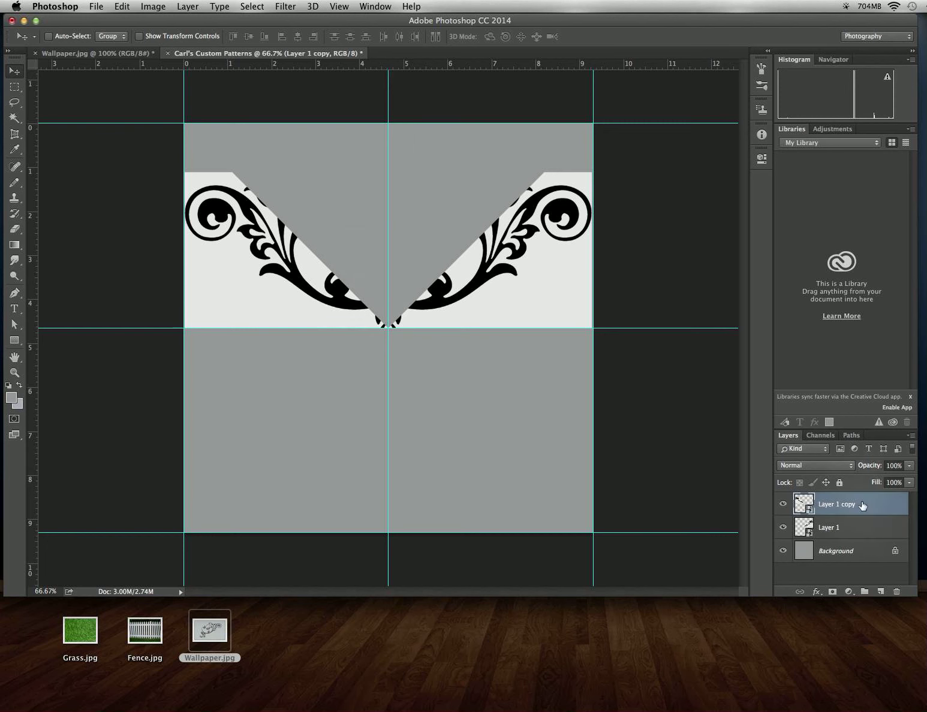
Step: Duplicate both ornament layers together and flip the two new copies vertically
left_click(836, 528, "shift")
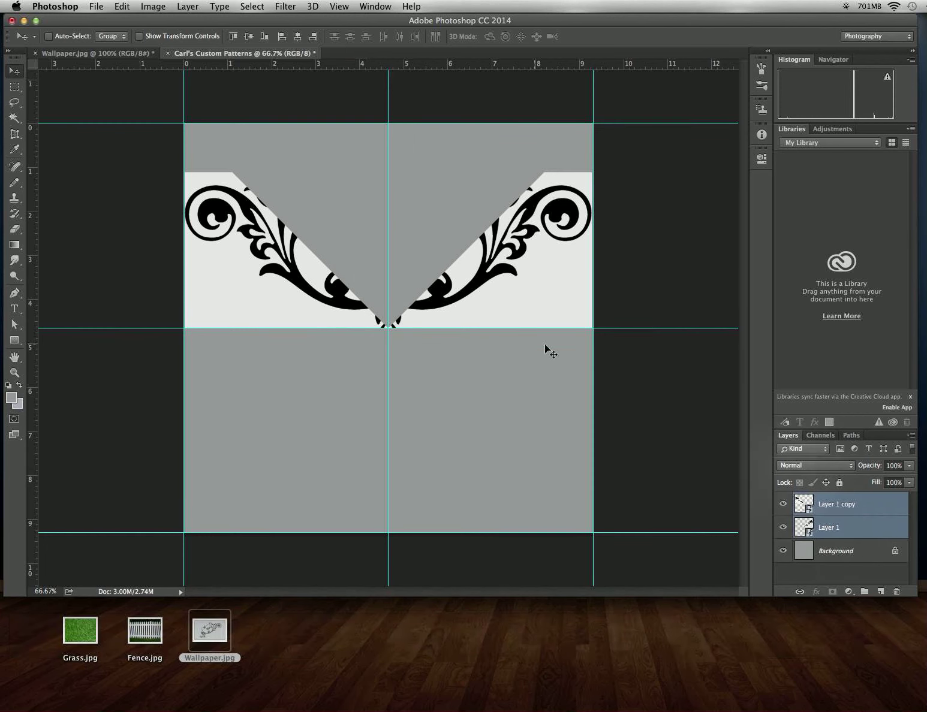
left_click_drag(879, 544, 881, 593)
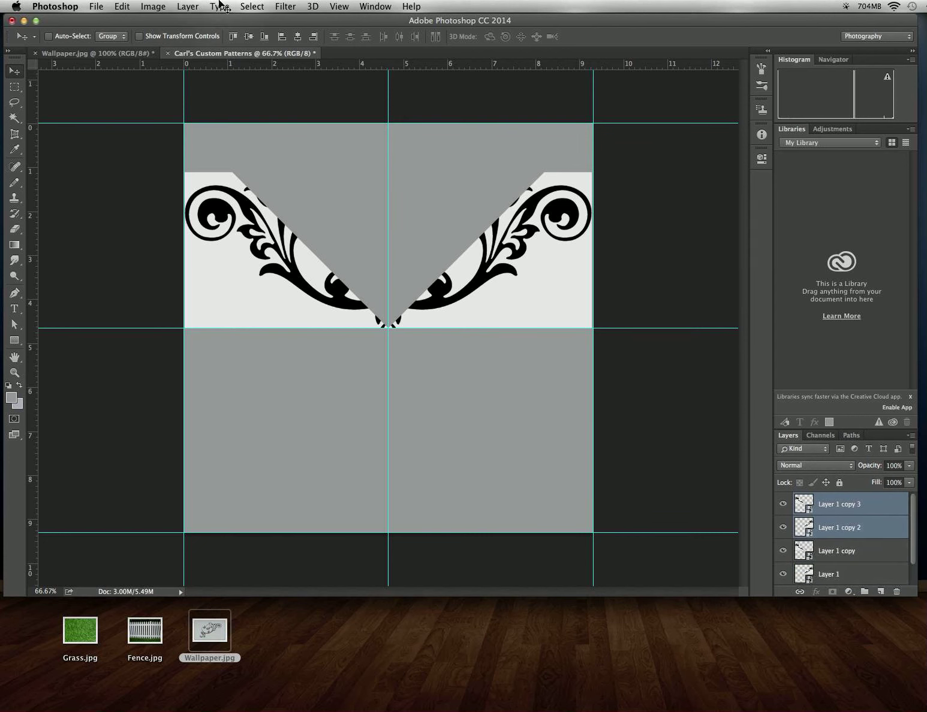
left_click(117, 6)
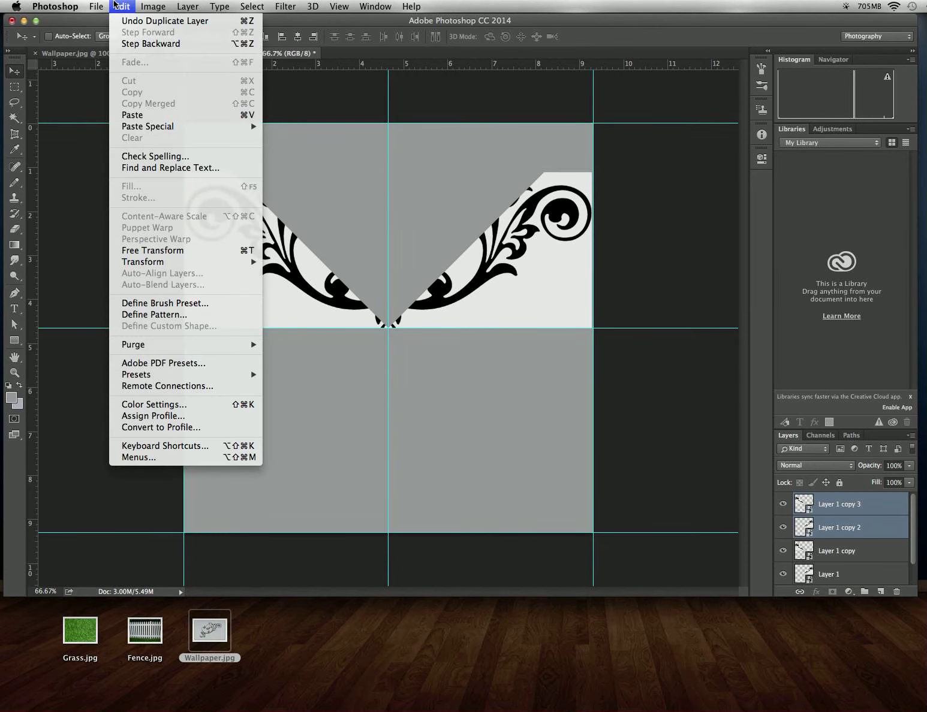
mouse_move(167, 265)
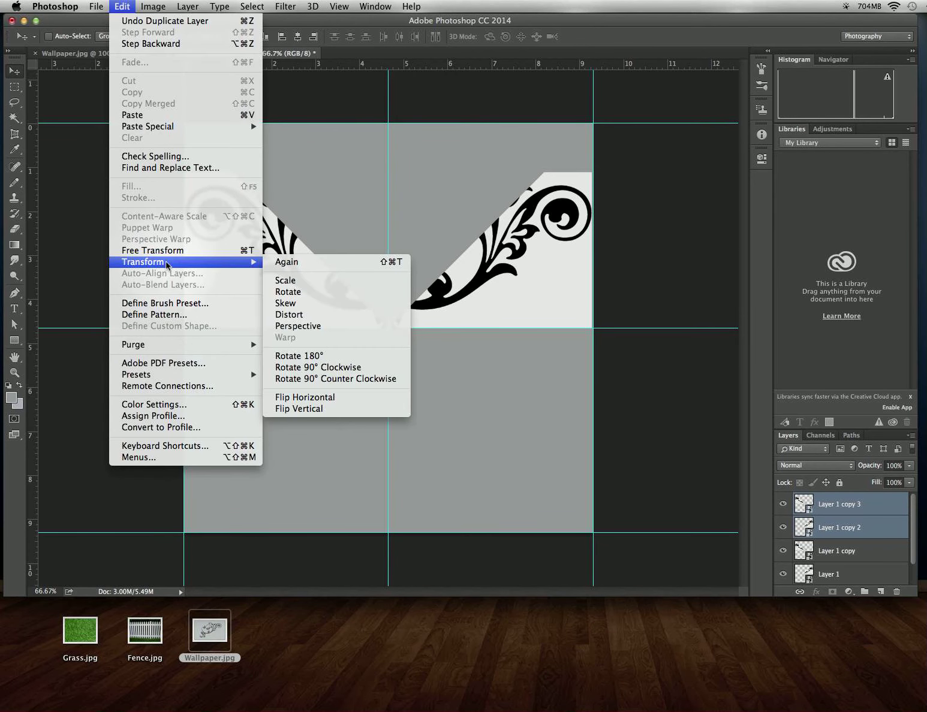
left_click(318, 408)
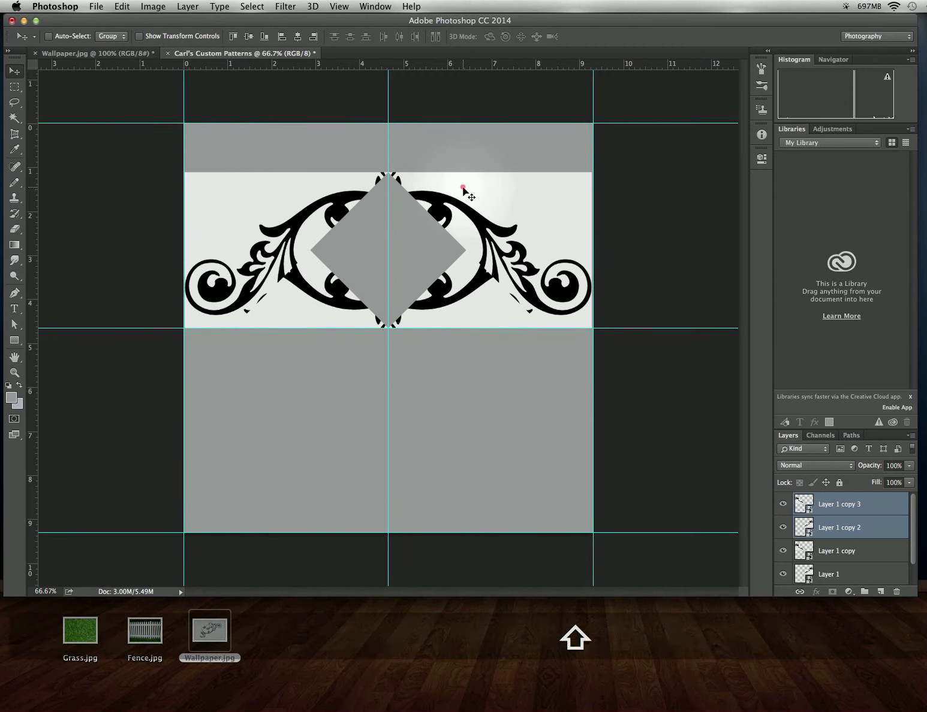
Step: Move the two vertically flipped copies into the lower quadrants so all four ornaments meet at the document centre
left_click_drag(468, 269, 466, 343)
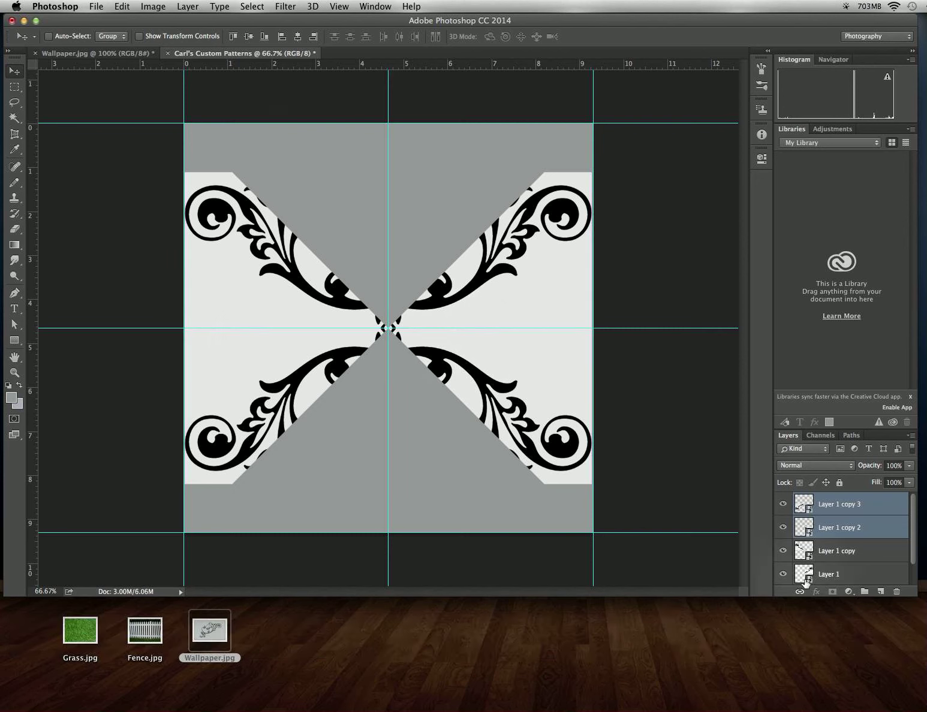
Step: Duplicate all four ornament layers together and rotate the new copies 90° clockwise
left_click(837, 503)
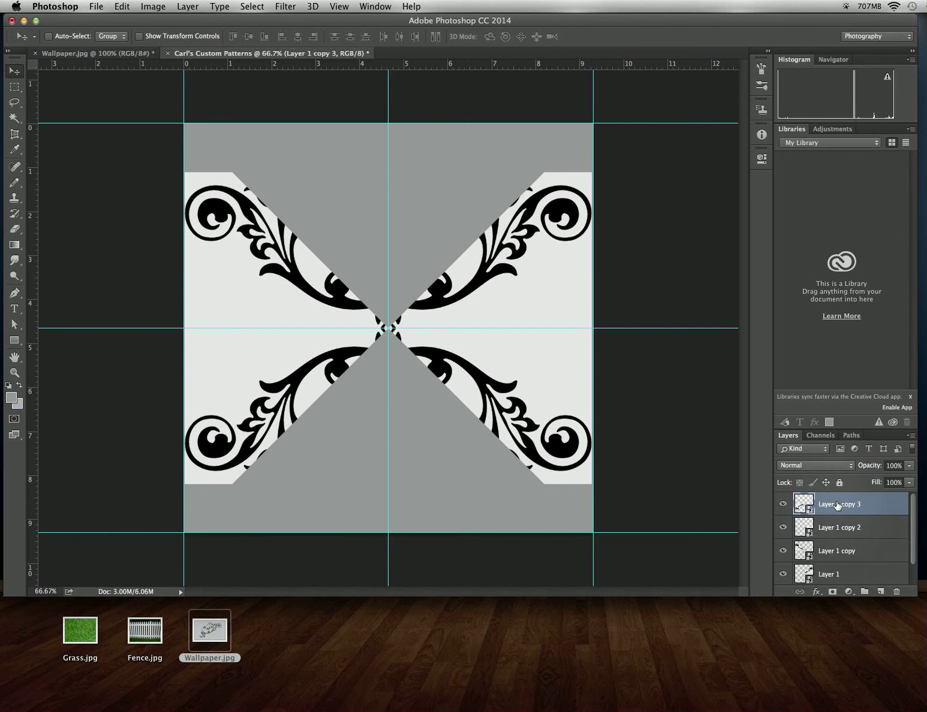
left_click(832, 574, "shift")
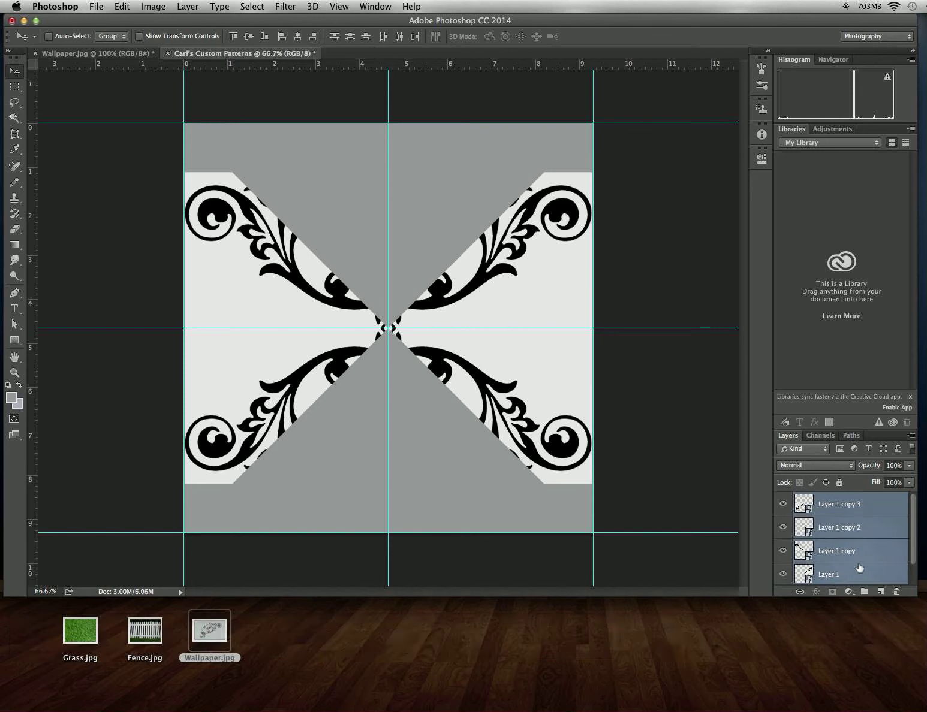
left_click_drag(834, 575, 881, 590)
left_click(119, 5)
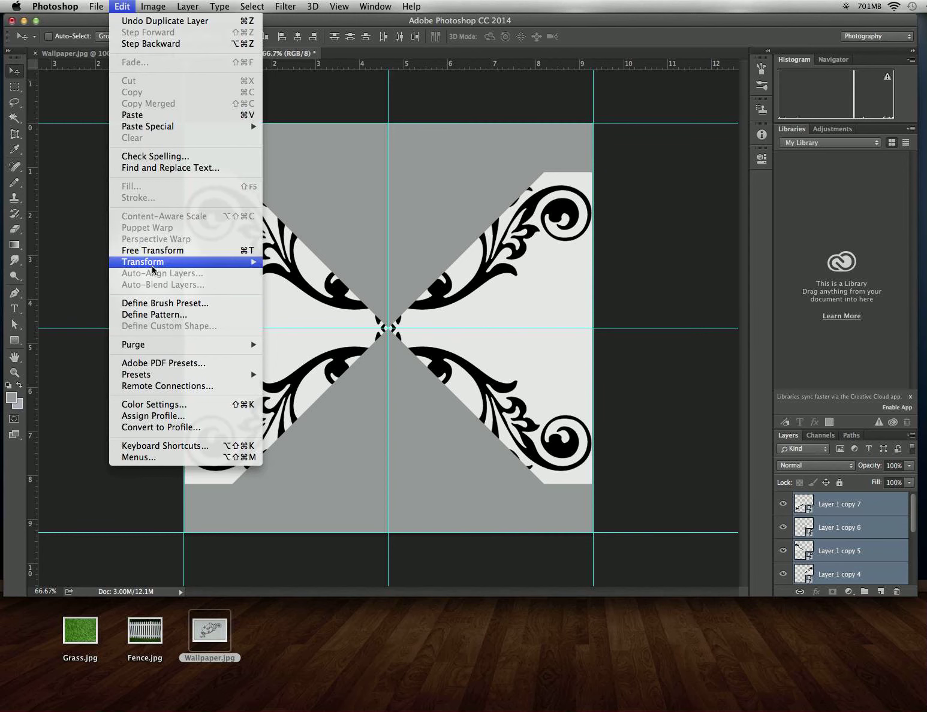
mouse_move(157, 262)
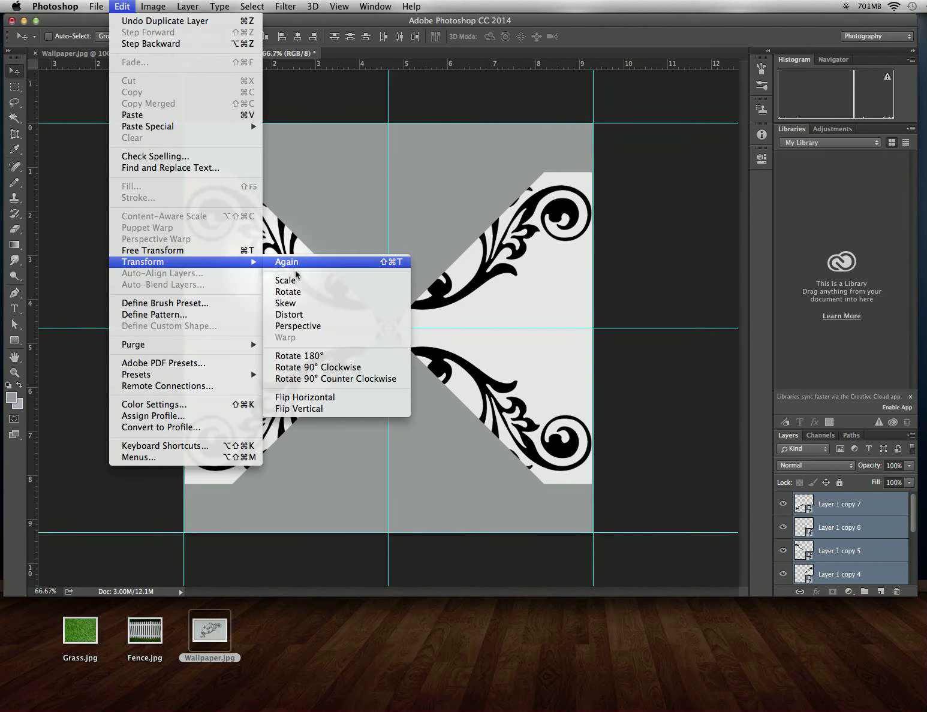
left_click(324, 367)
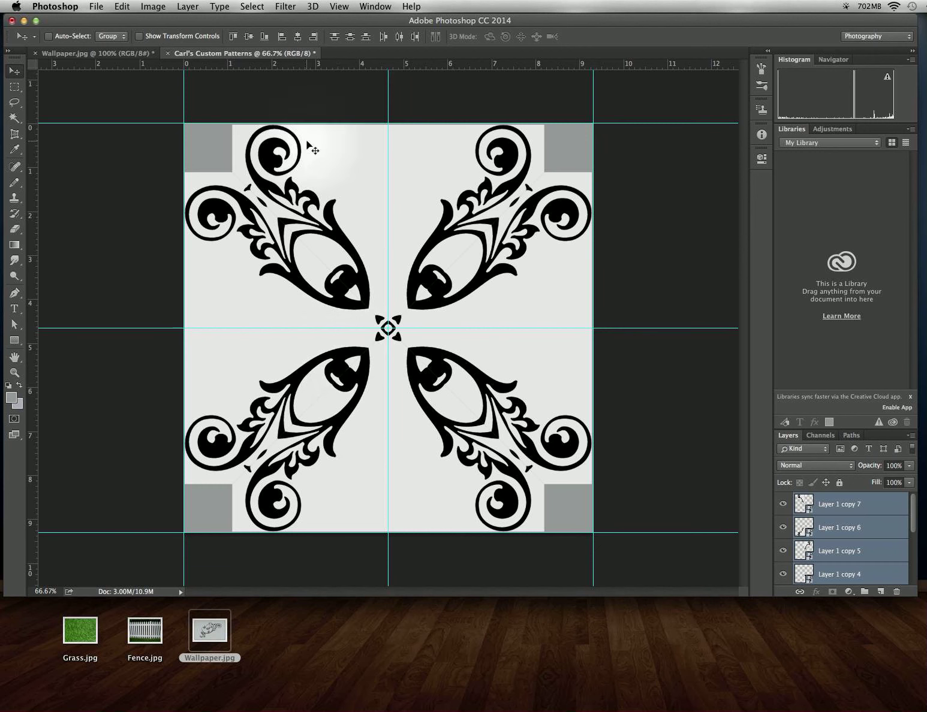
Step: Set the foreground colour to near-white #fafbfd and fill the Background layer with it
left_click(812, 436)
left_click(786, 437)
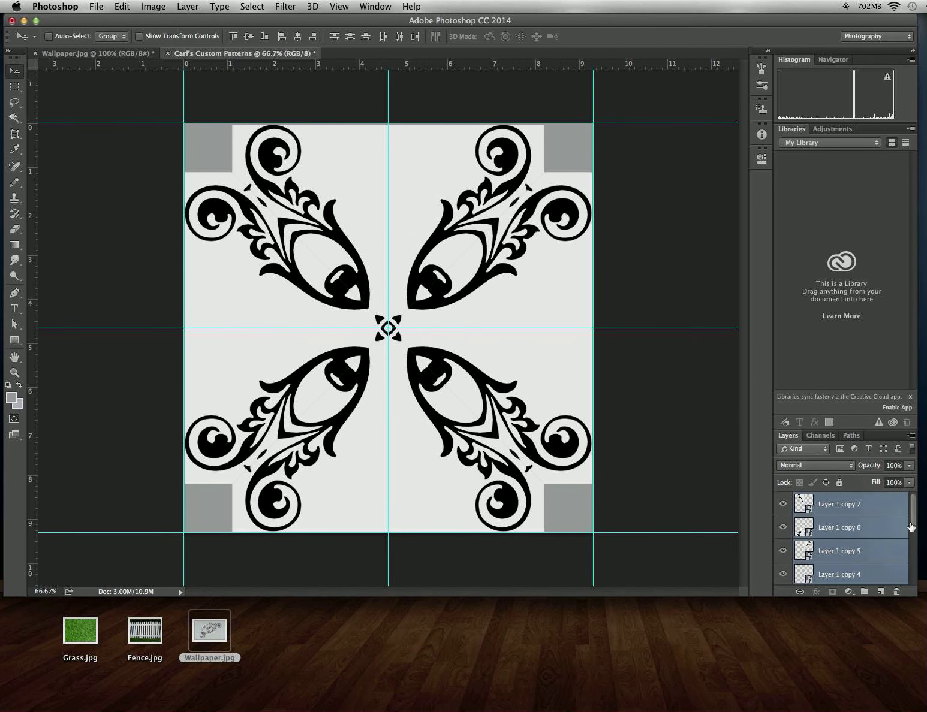
left_click_drag(912, 543, 916, 580)
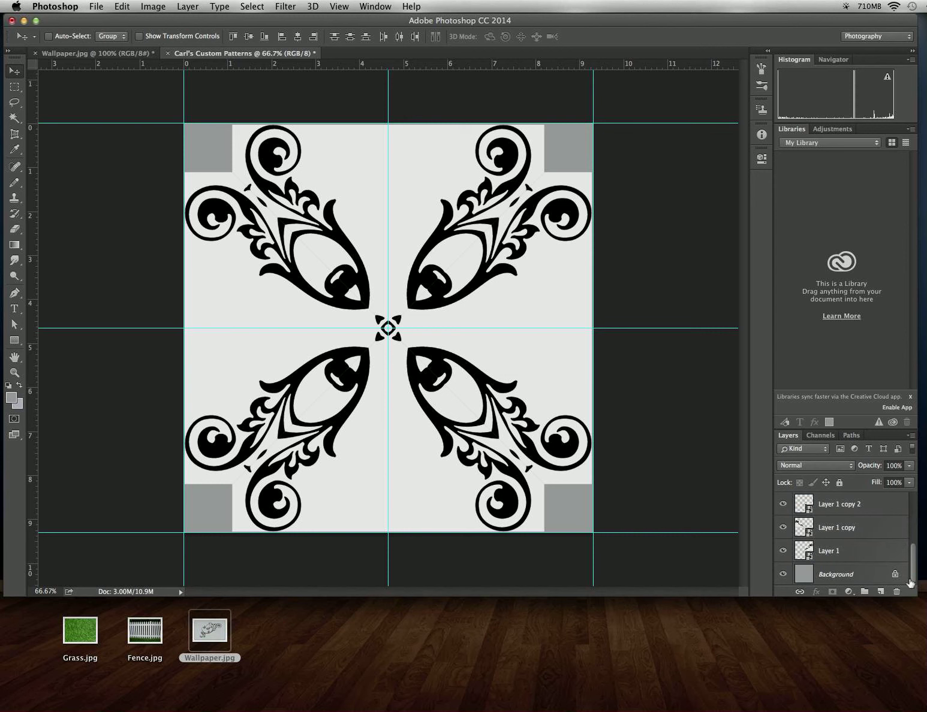
left_click(799, 575)
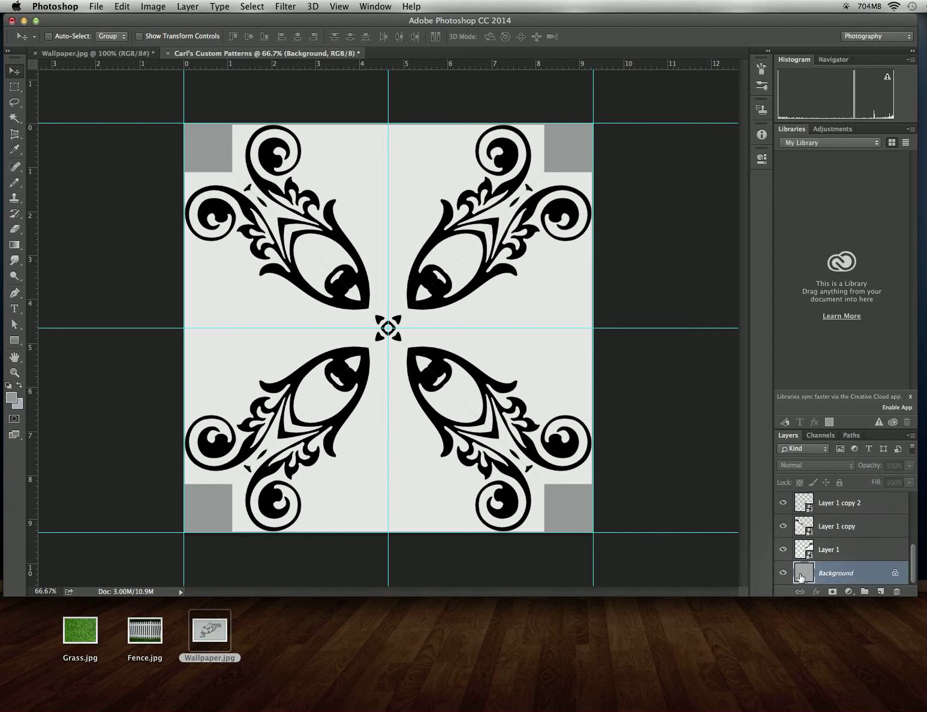
left_click(11, 398)
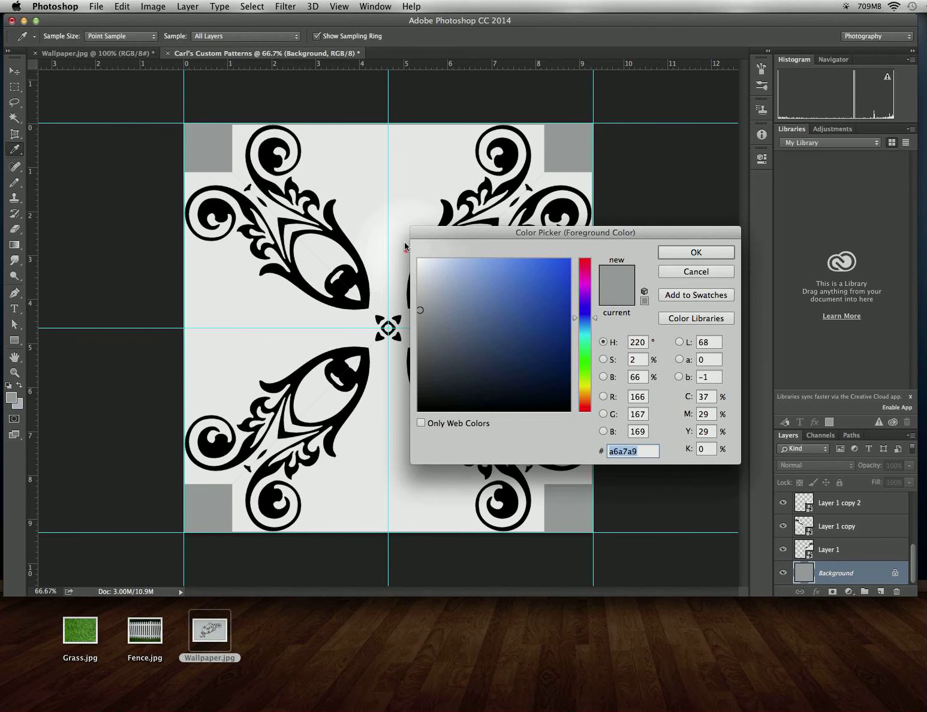
left_click(419, 260)
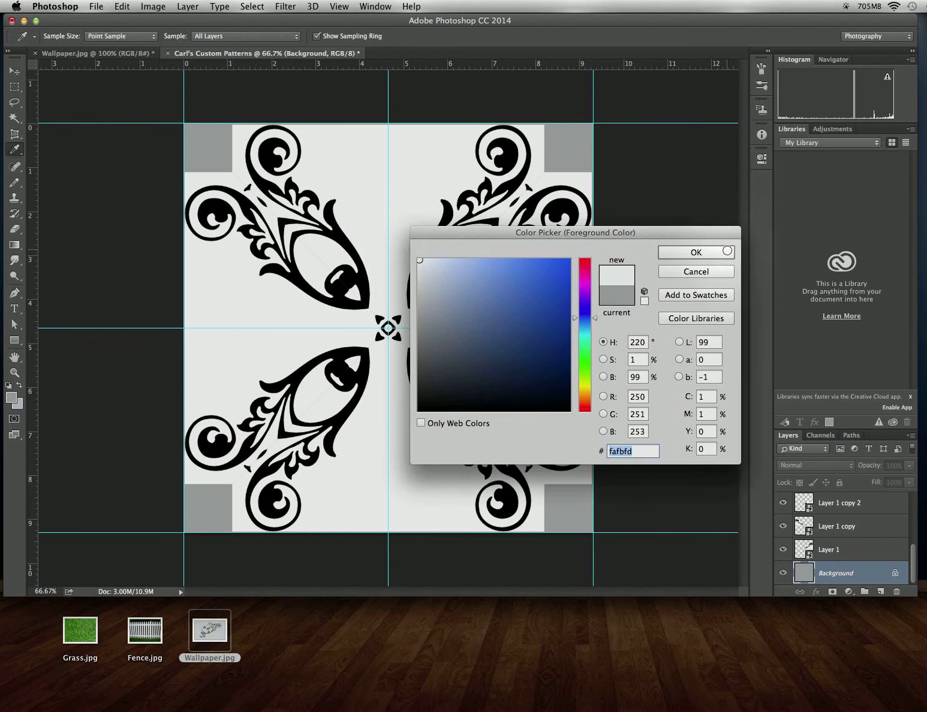
left_click(727, 251)
key("v")
key("alt+BackSpace")
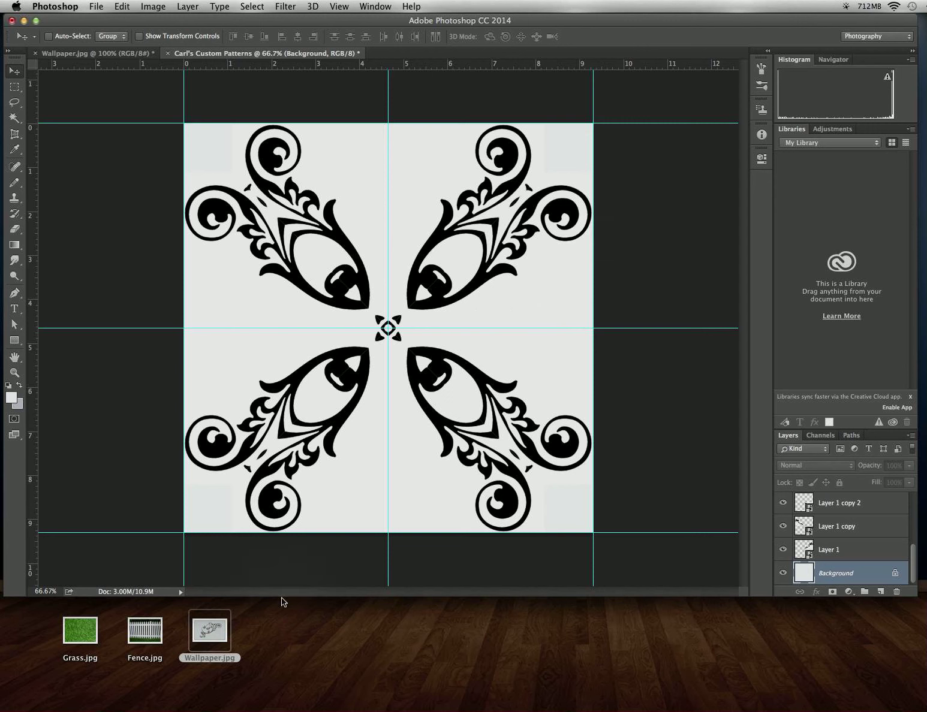
Step: Switch to Google Chrome and search the web for "denim"
mouse_move(667, 696)
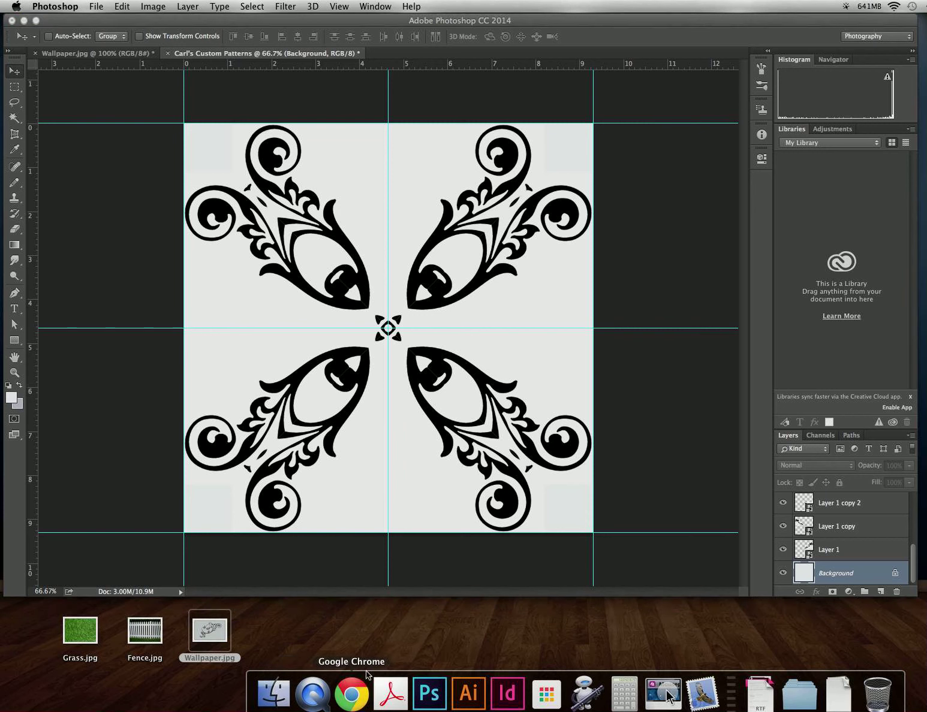
left_click(351, 689)
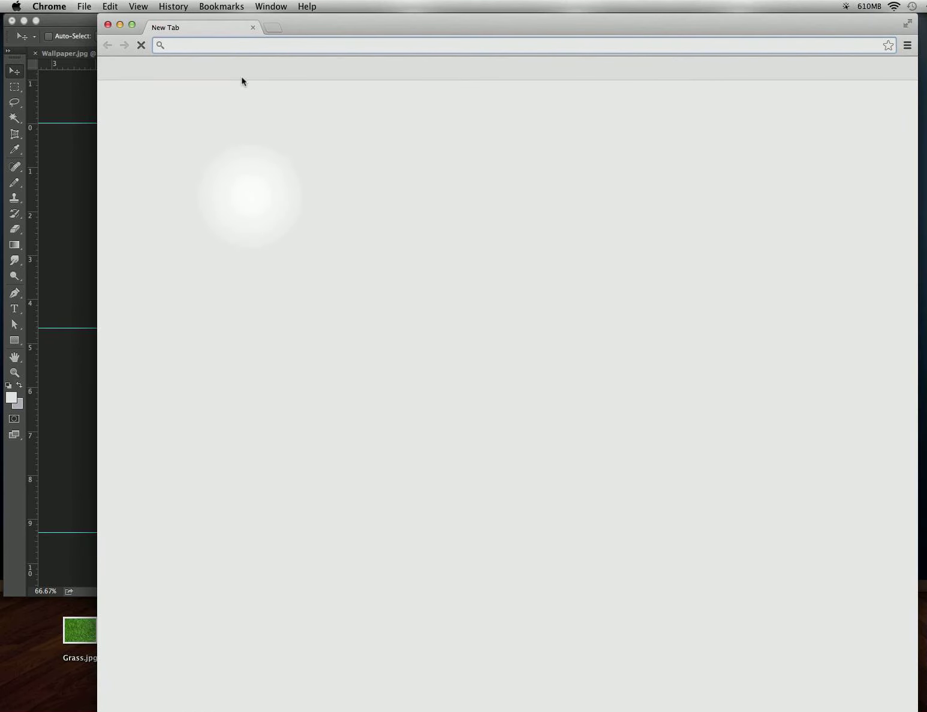
left_click(243, 45)
type("ddeni")
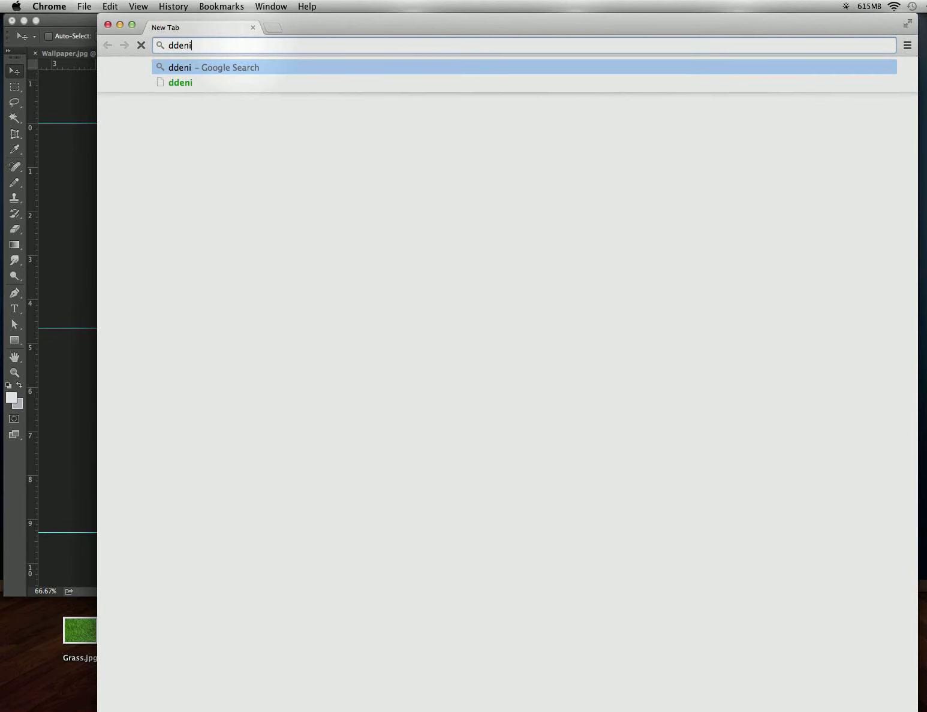
key("cmd+a")
type("denim")
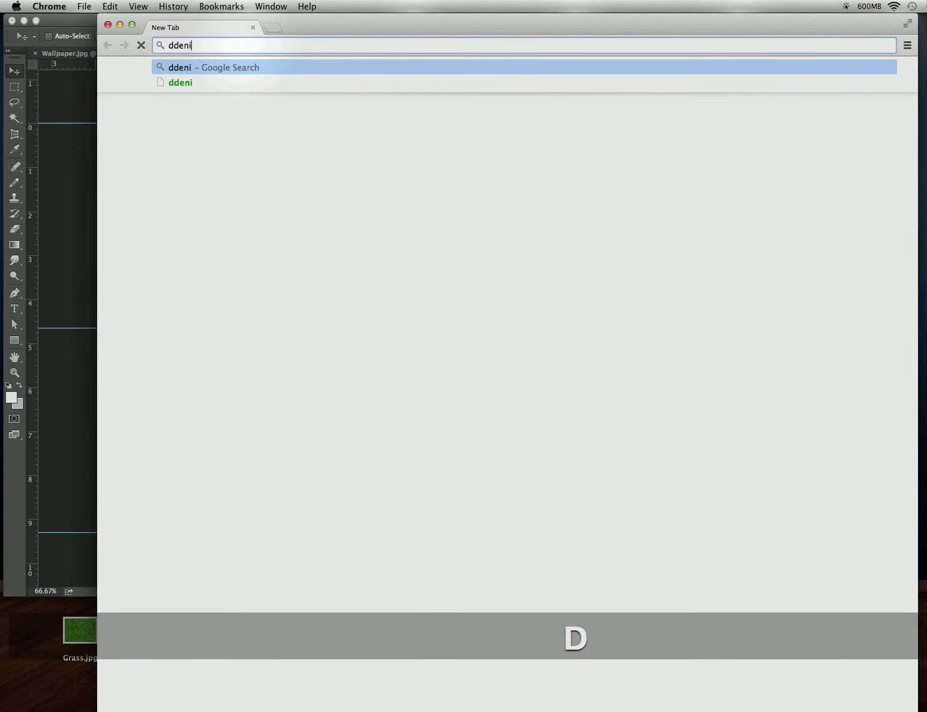
key("Return")
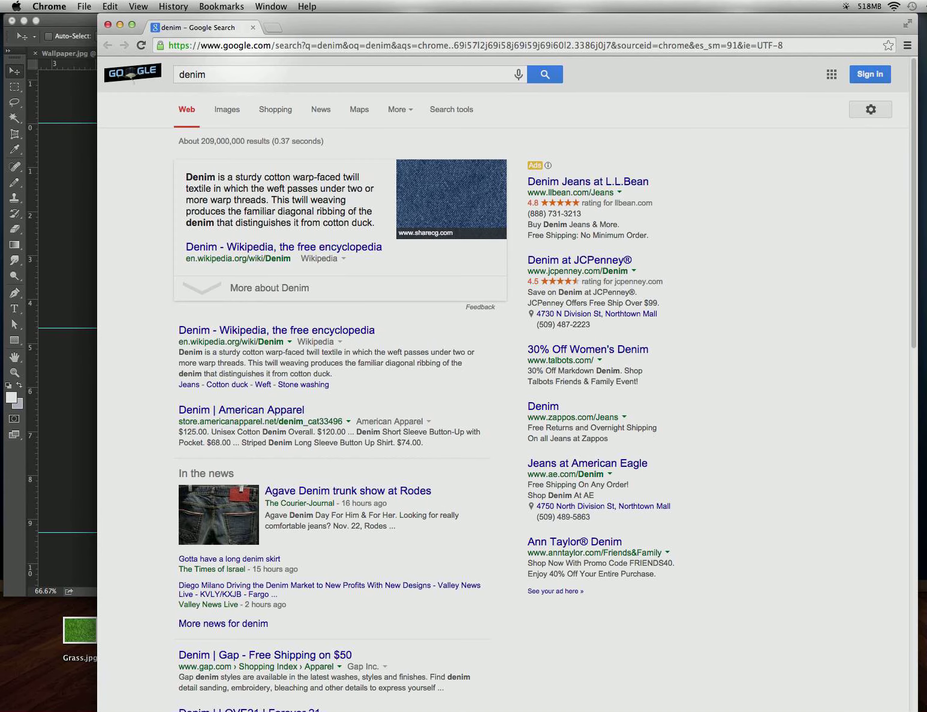
Step: Show the denim image results and restrict them to an exact size of 1024 by 1024 pixels
left_click(227, 110)
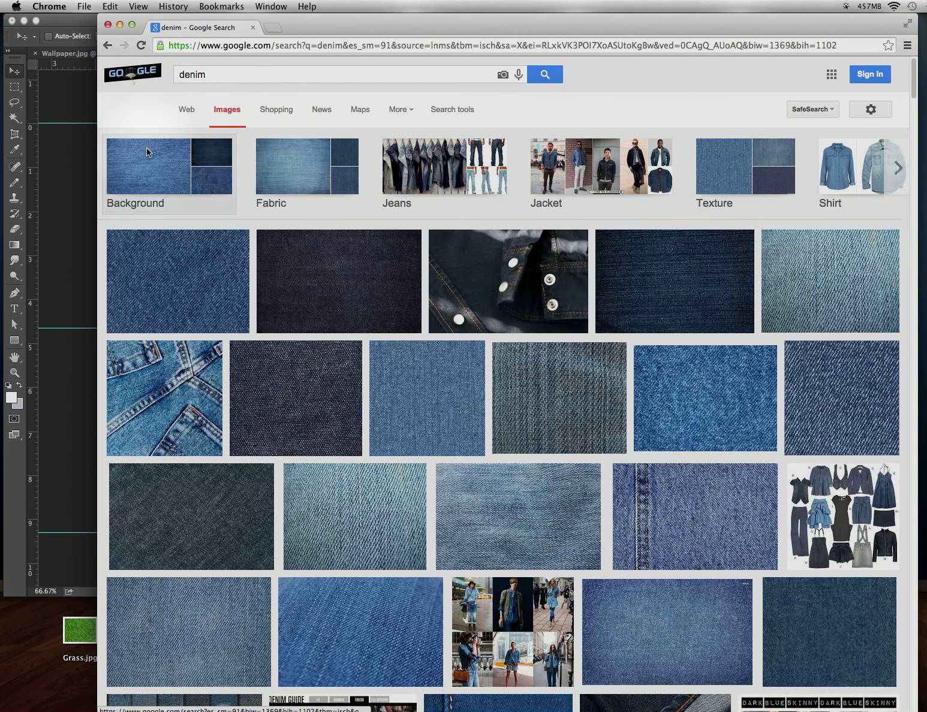
left_click(450, 110)
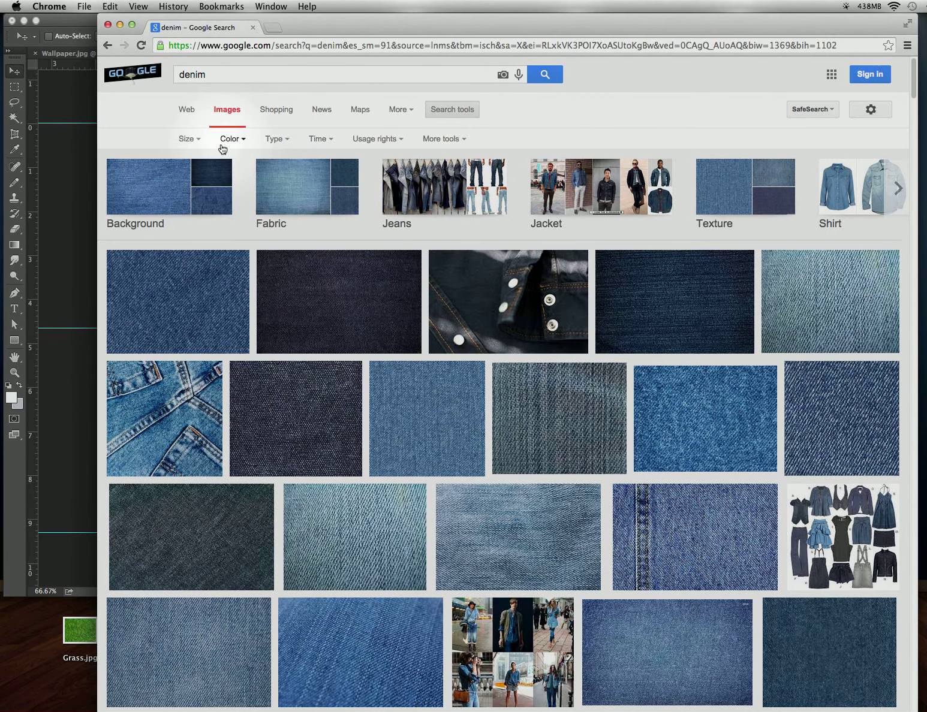
left_click(186, 141)
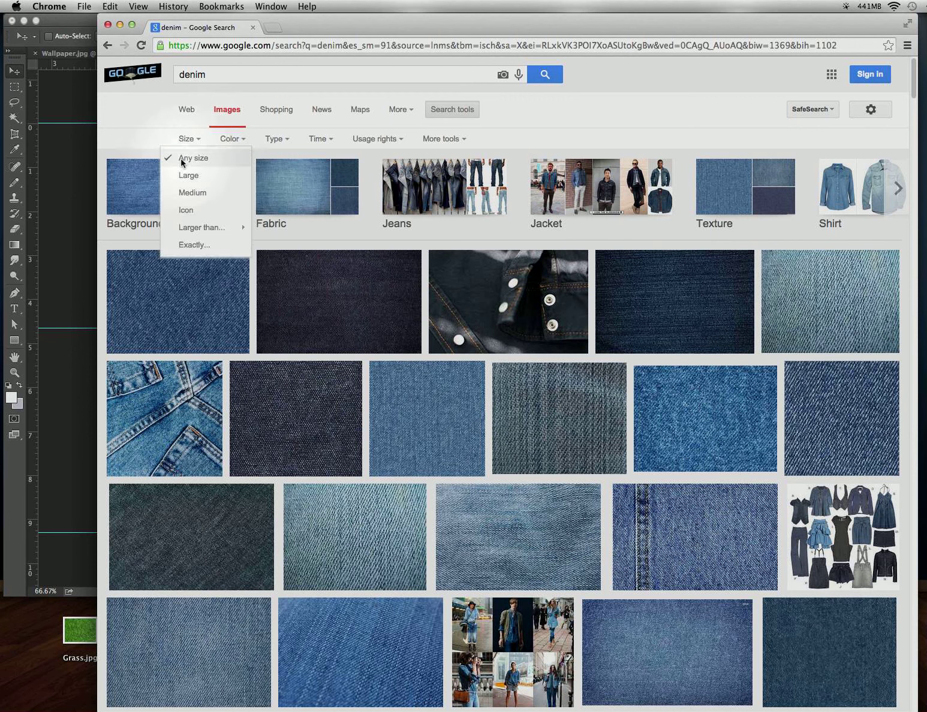
left_click(190, 246)
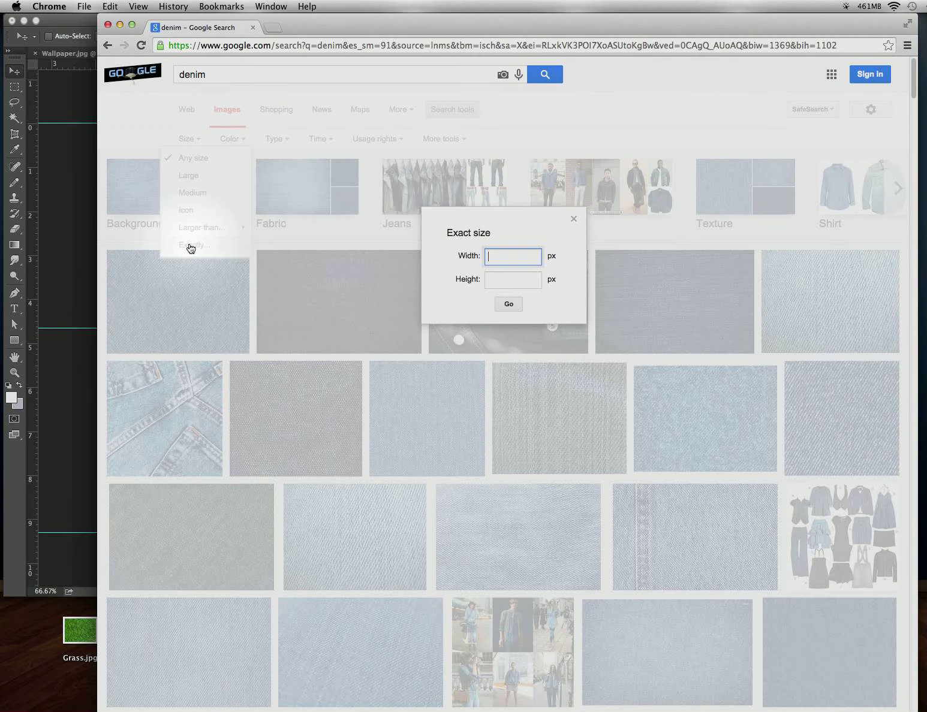
type("1024")
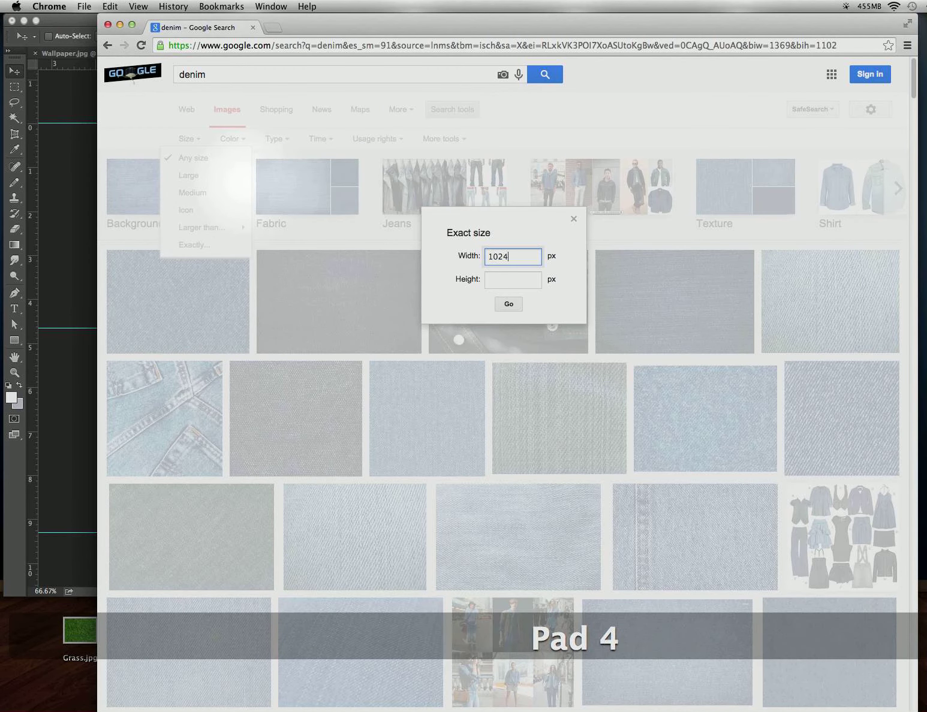
key("Tab")
type("1024")
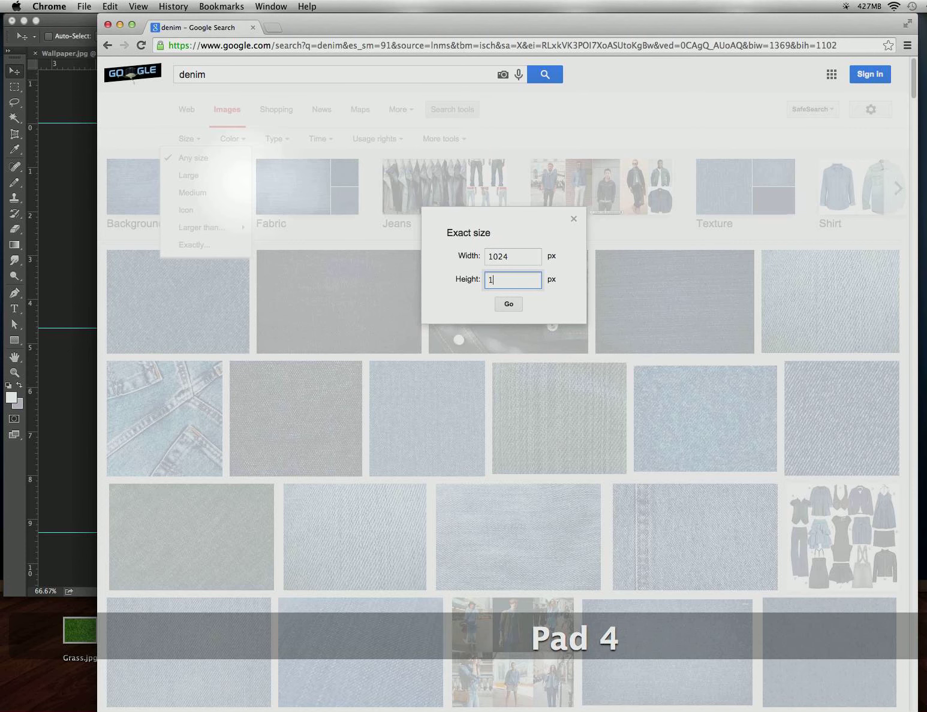
left_click(508, 306)
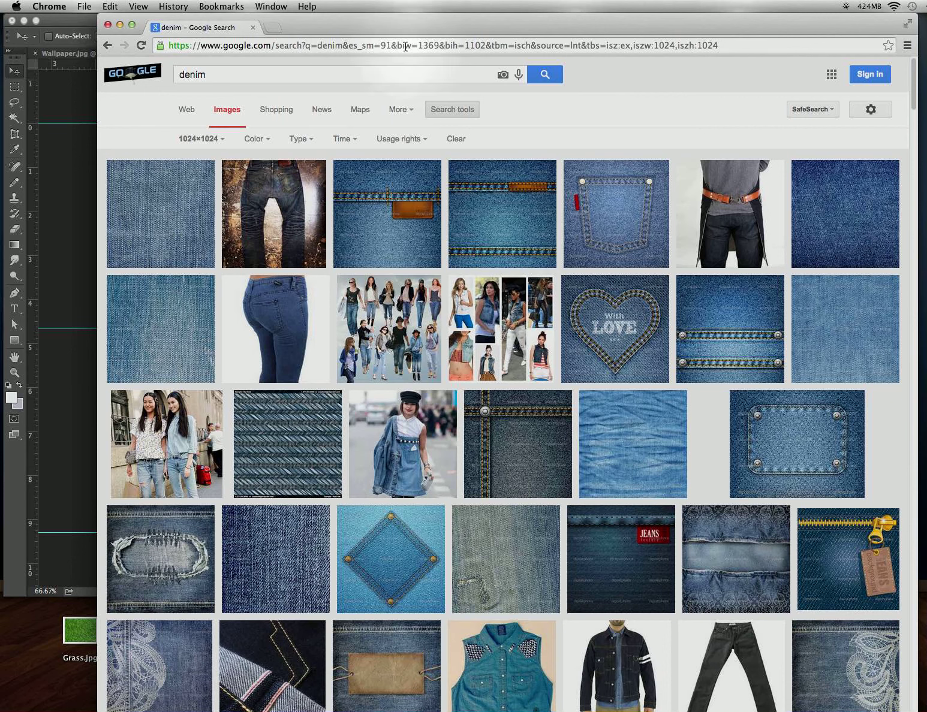
Step: Open the light blue denim fabric texture from the image results at full size
left_click(147, 202)
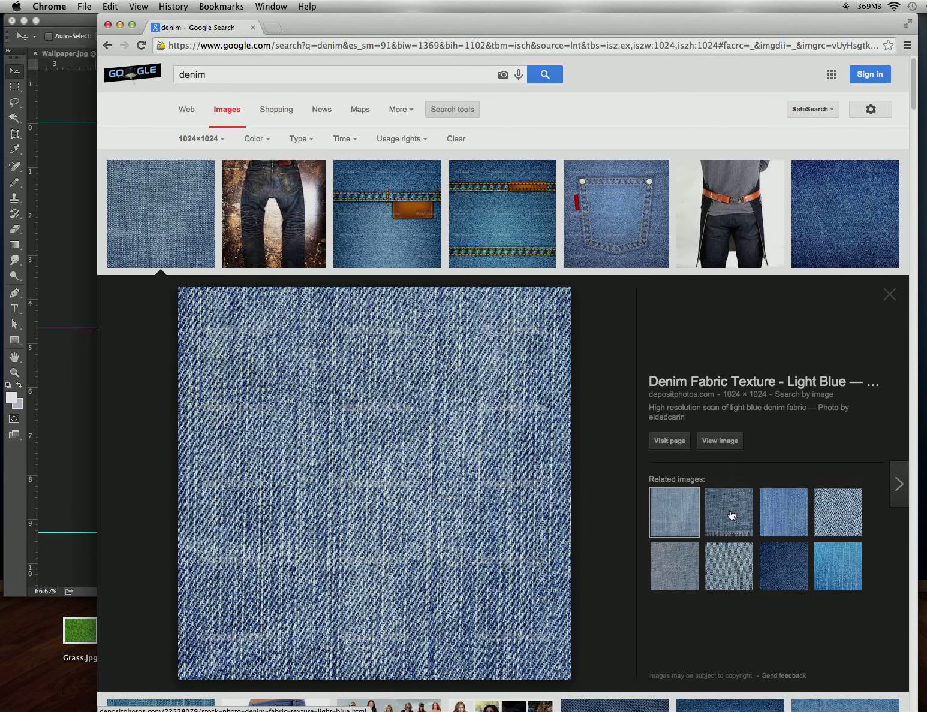
left_click(793, 571)
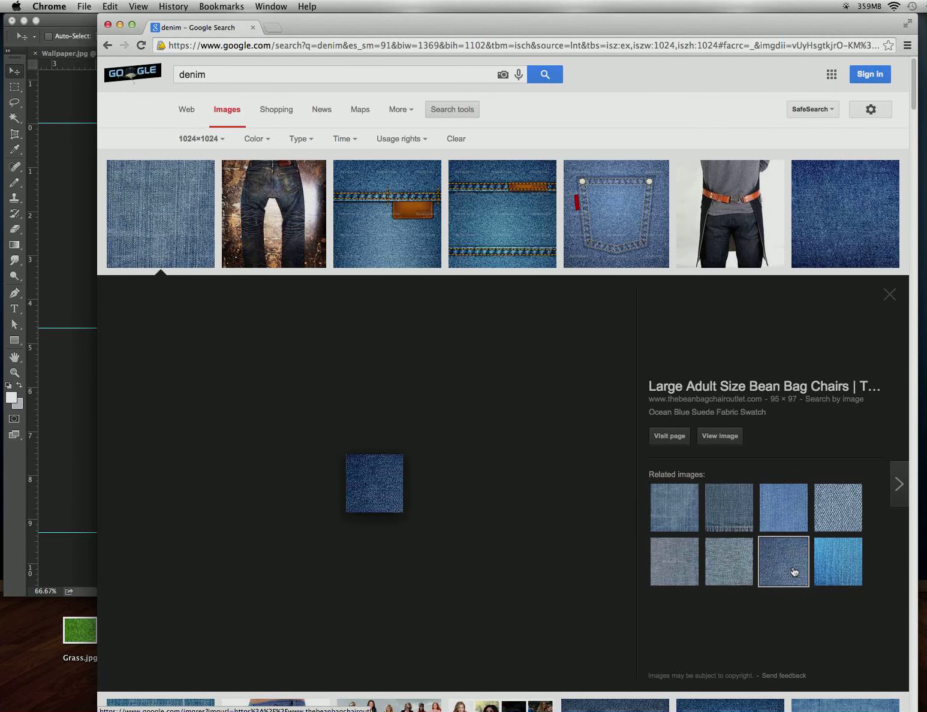
left_click(675, 495)
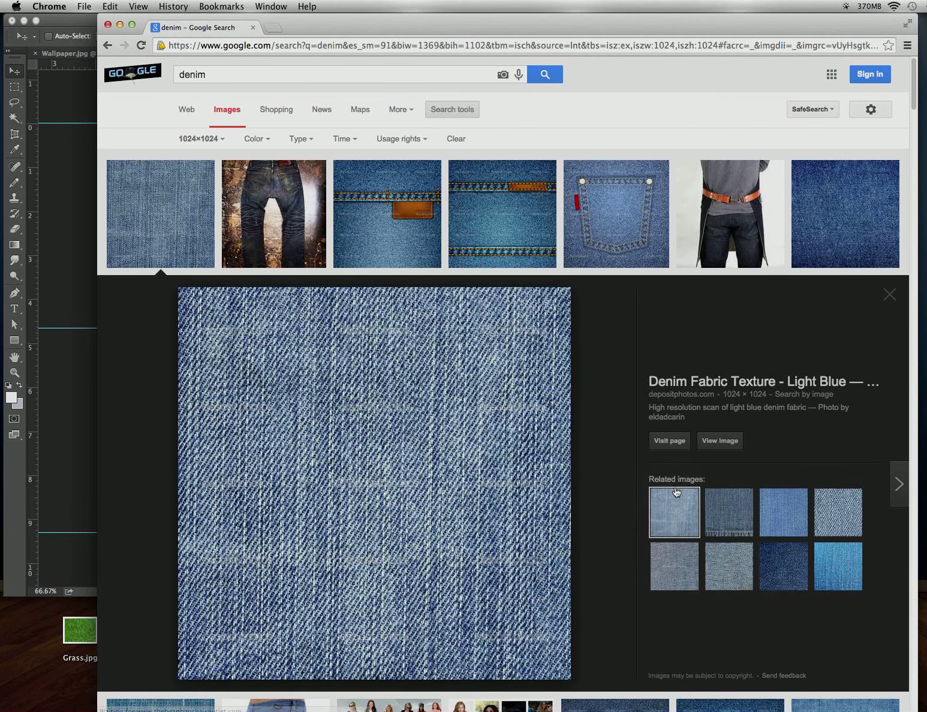
left_click(716, 447)
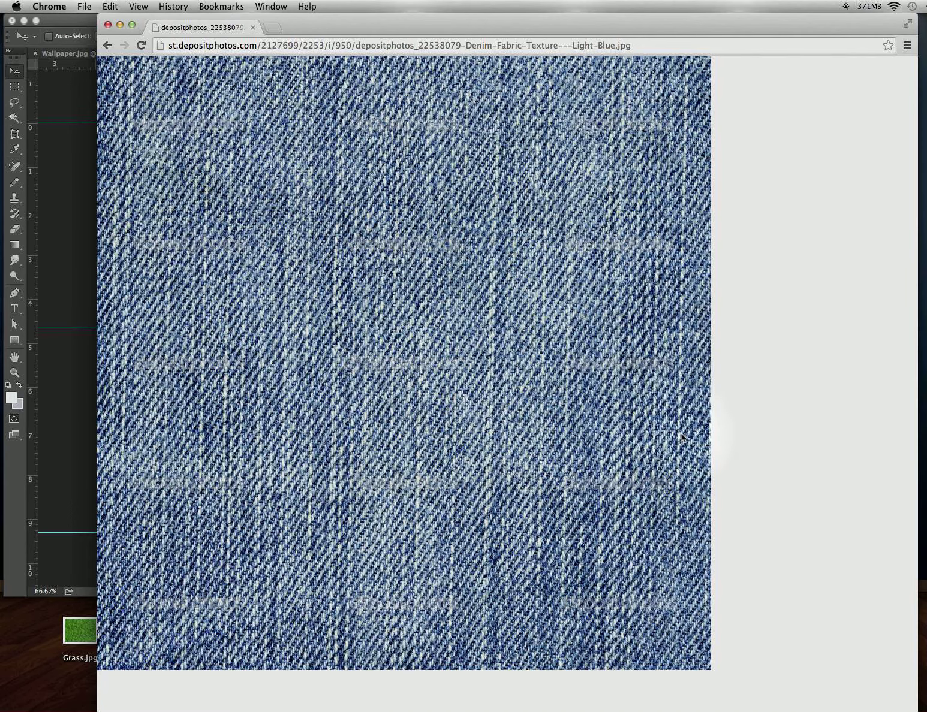
Step: Copy the denim image and paste it directly above the Background layer in the Photoshop pattern document
right_click(469, 233)
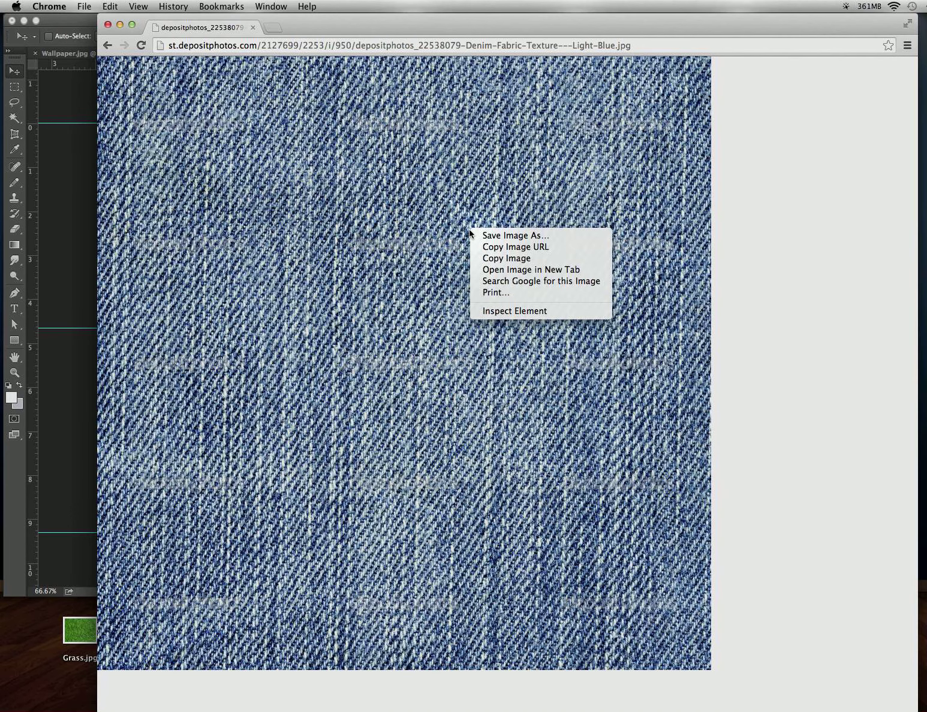
left_click(494, 258)
key("super+q")
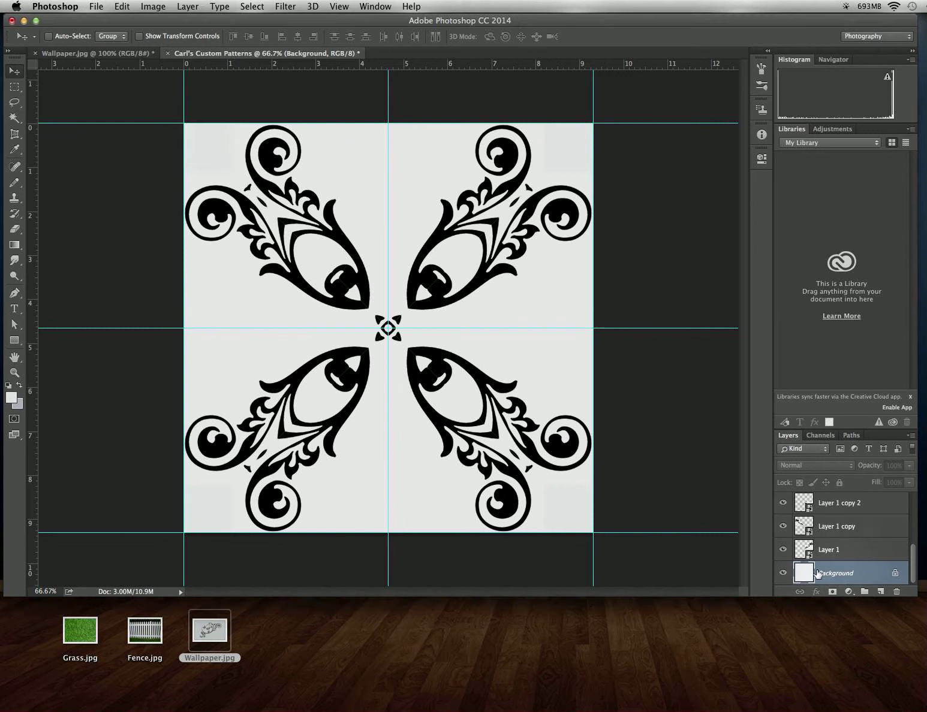
left_click(122, 6)
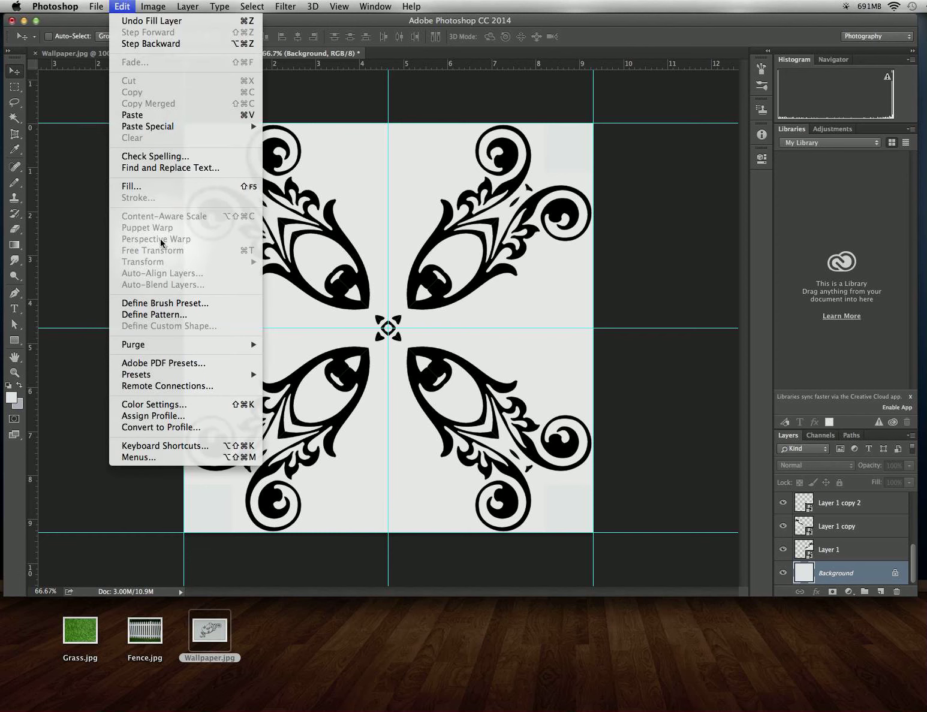
left_click(174, 117)
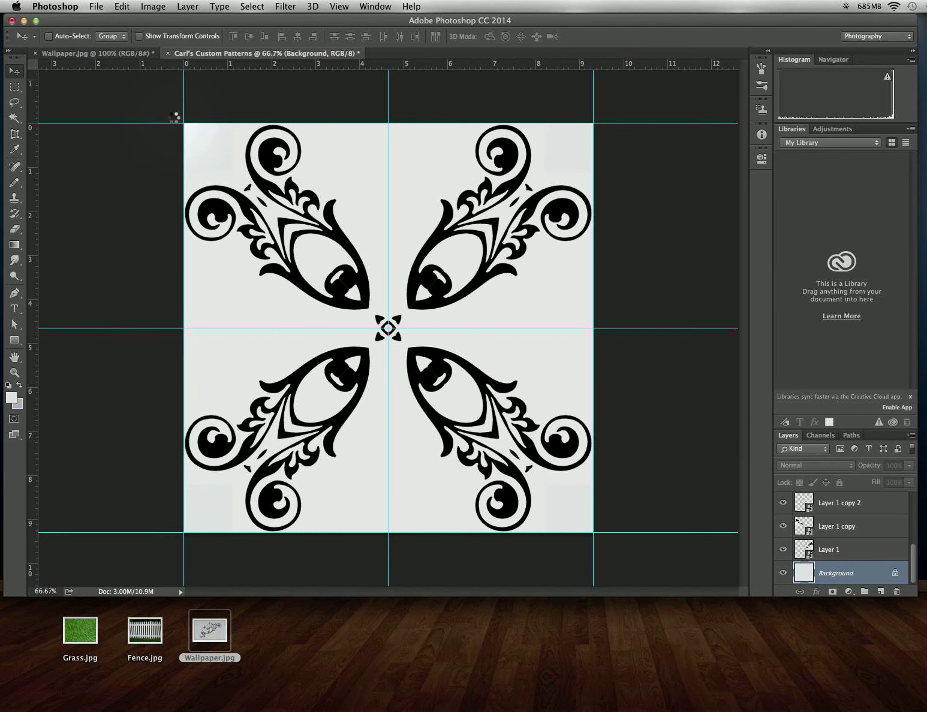
Step: Group all the ornament smart object layers above the denim into a new group named "Pattern"
left_click(848, 549)
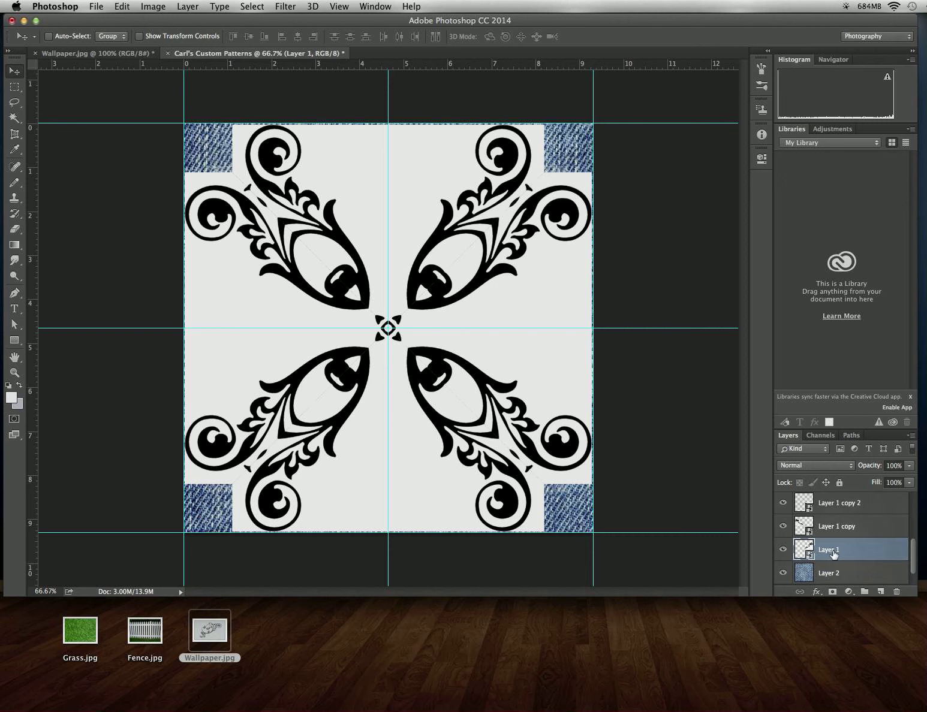
left_click_drag(912, 564, 913, 561)
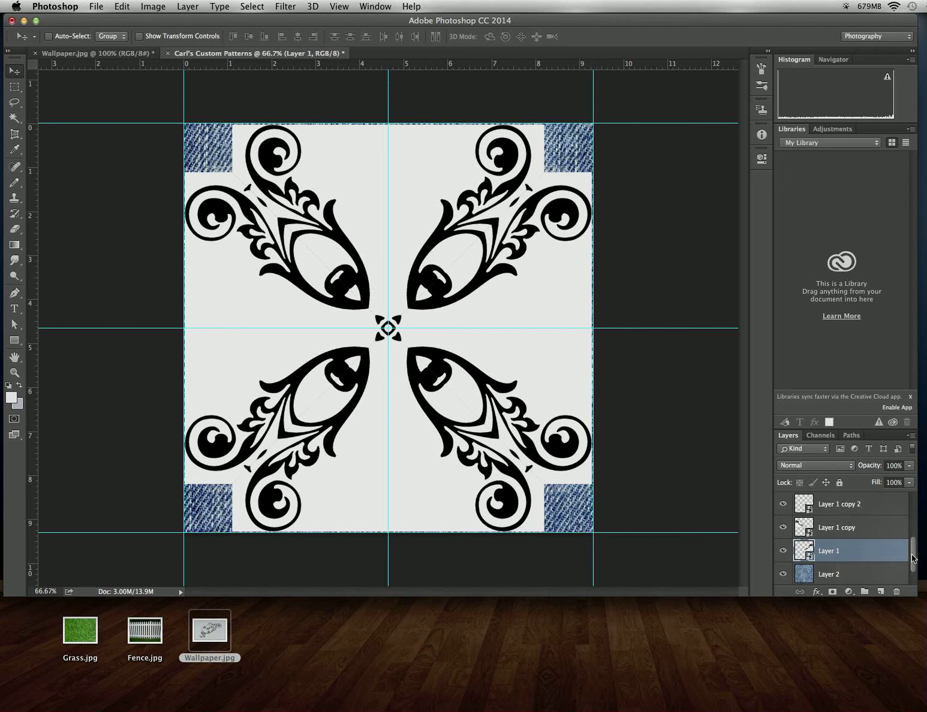
scroll(912, 557, "up", 5)
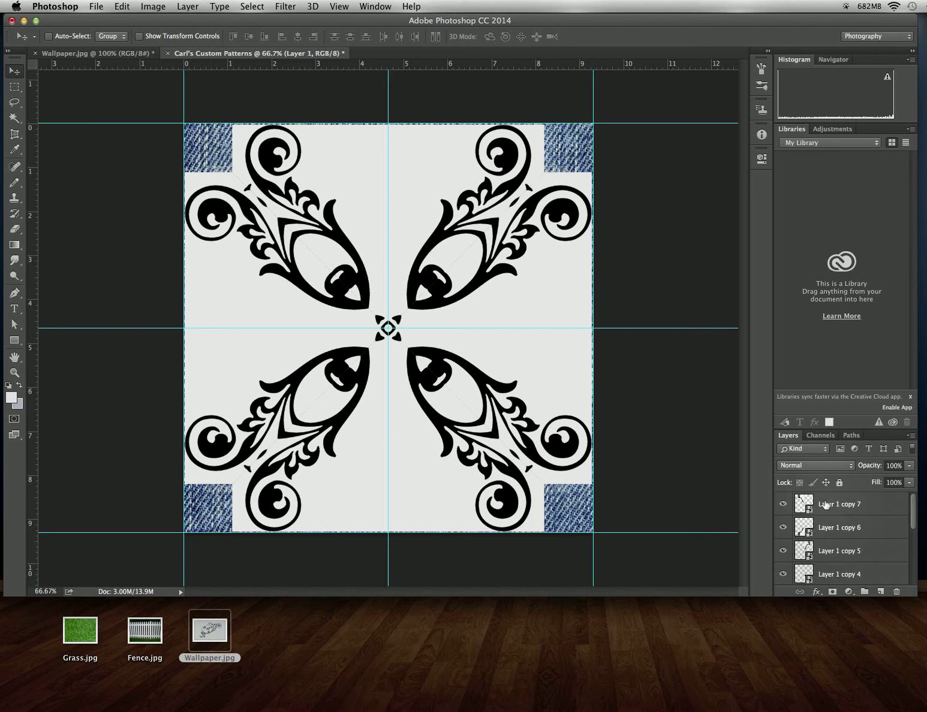
left_click(804, 502, "shift")
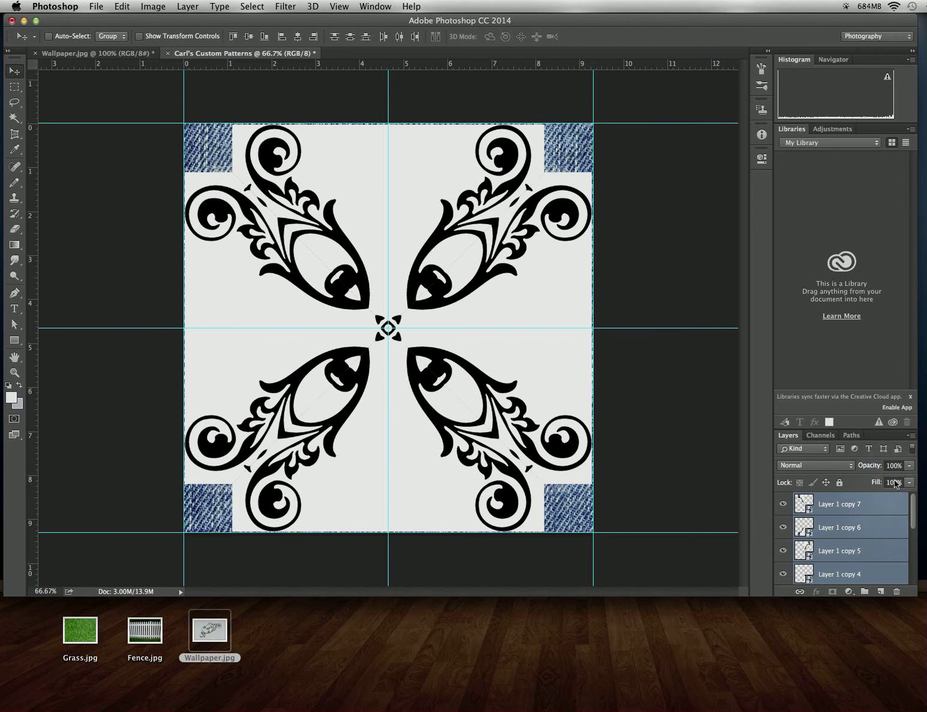
left_click(910, 437)
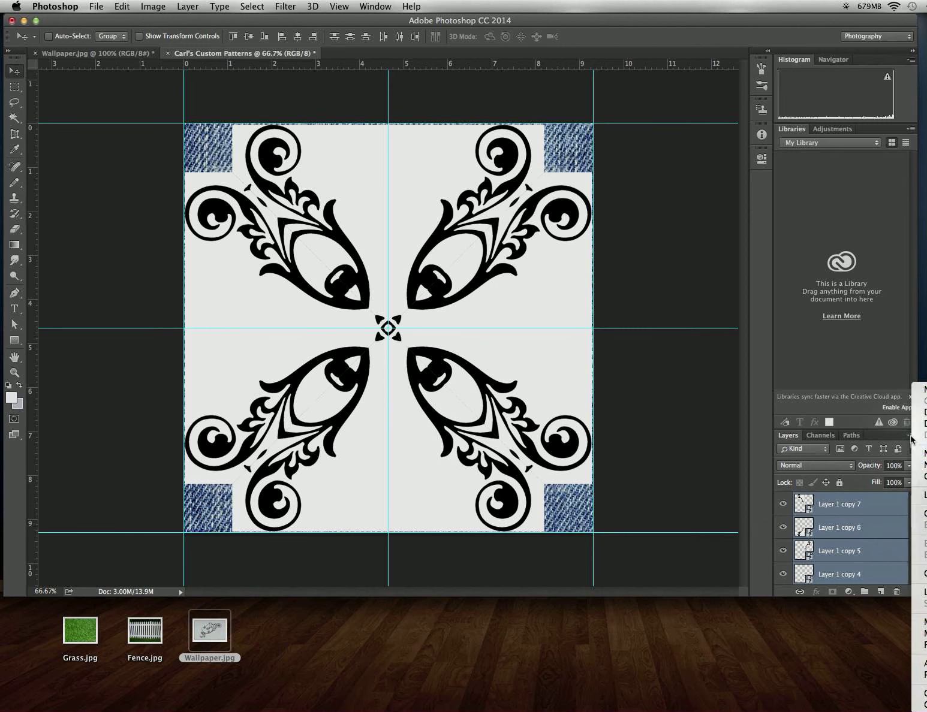
left_click(923, 453)
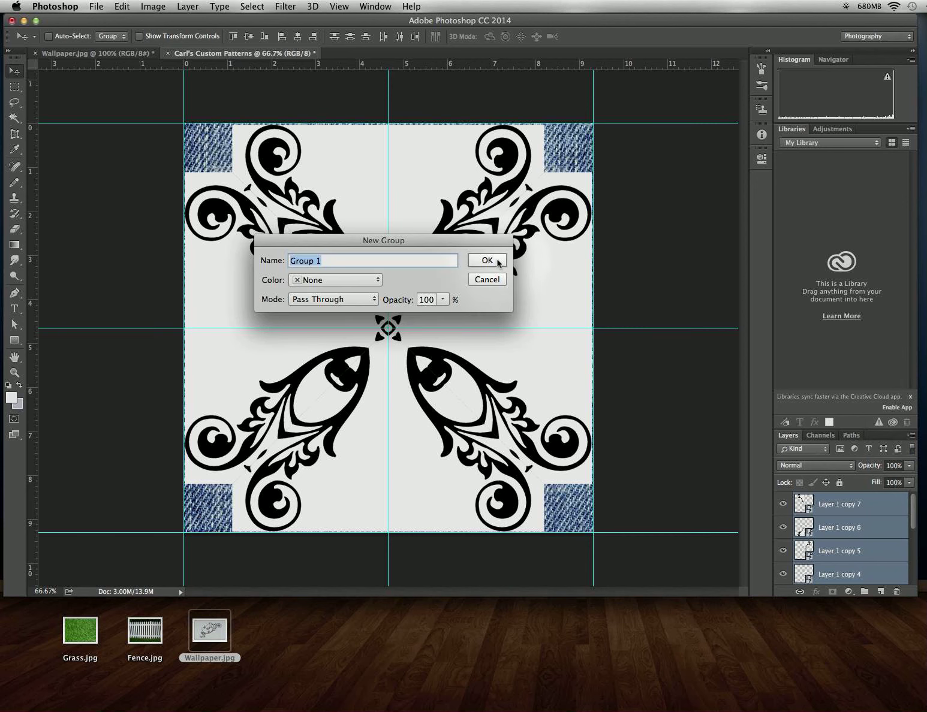
type("Pattern")
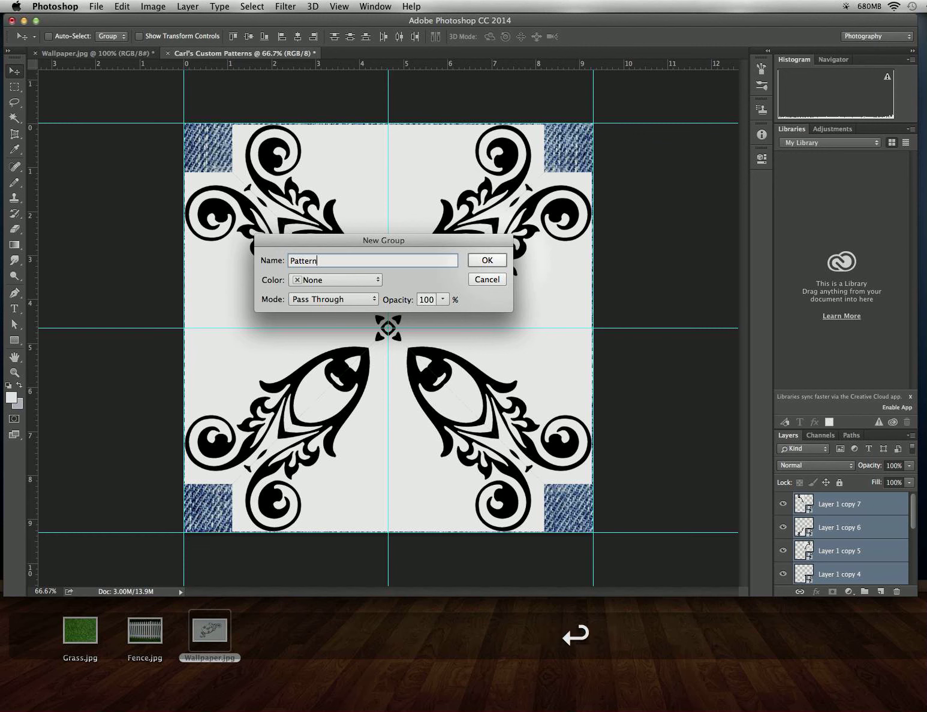
key("Return")
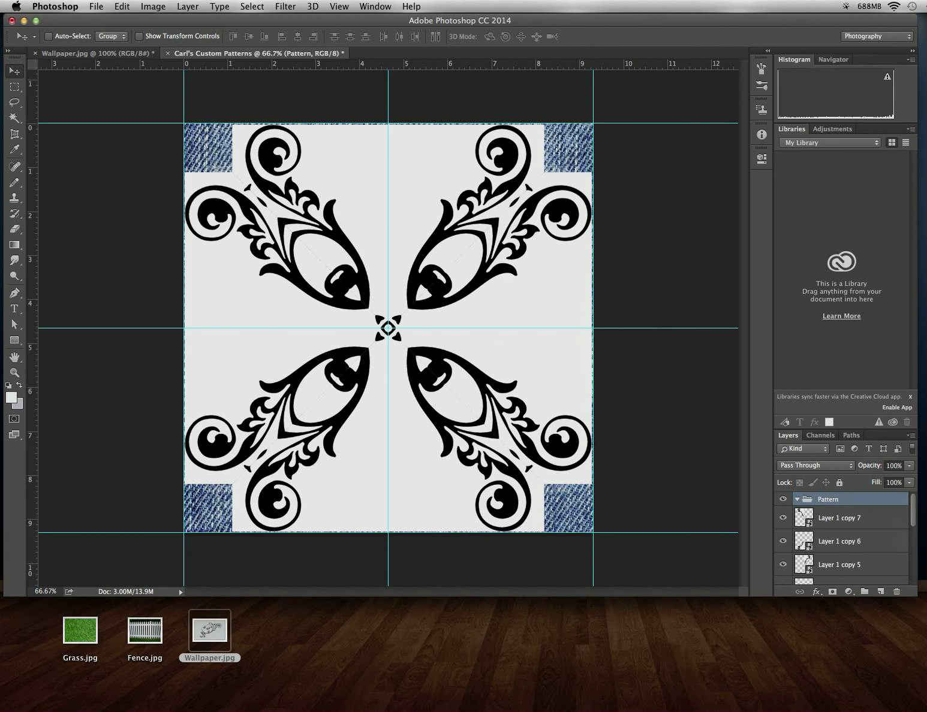
Step: Move all the ornament layers, from Layer 1 to Layer 1 copy 7, inside the Pattern group and collapse it
scroll(853, 519, "down", 4)
scroll(854, 519, "down", 3)
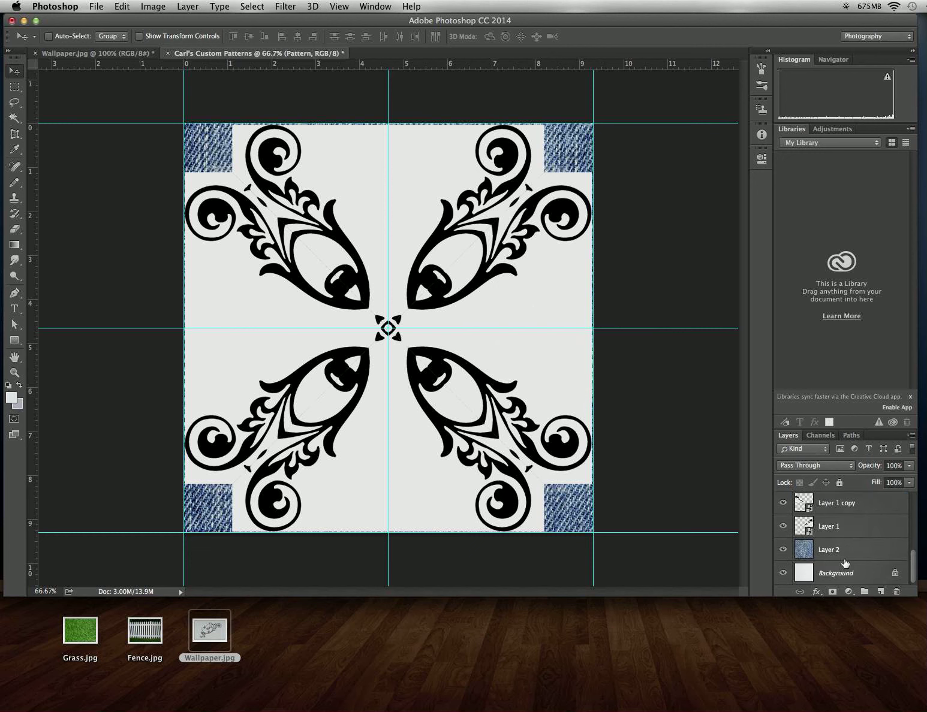
left_click(841, 526)
scroll(841, 527, "up", 7)
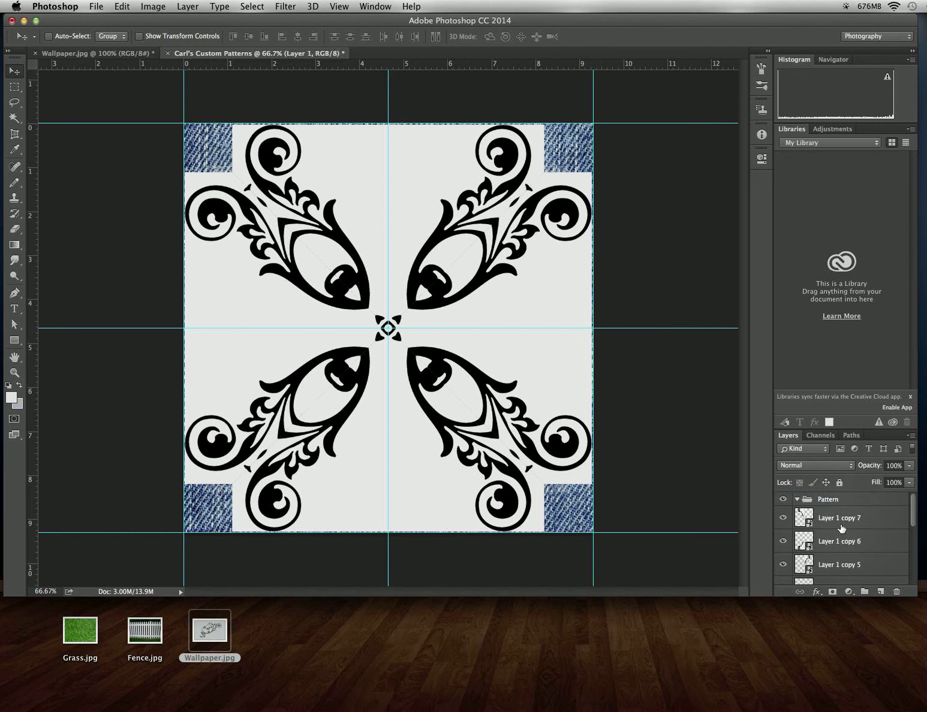
key("shift")
left_click(841, 519, "shift")
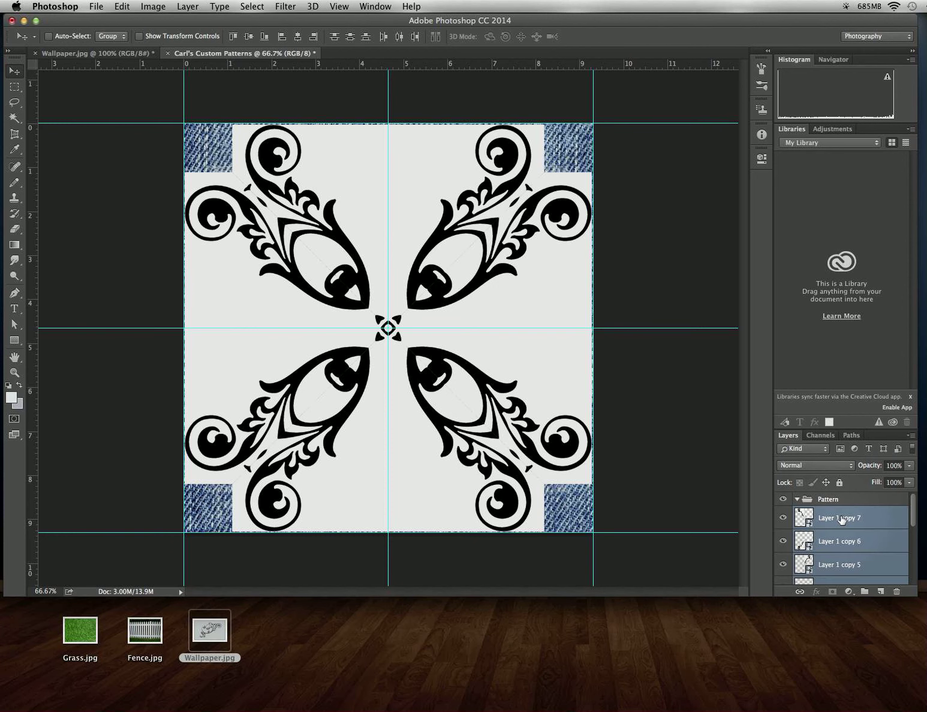
left_click_drag(838, 519, 827, 501)
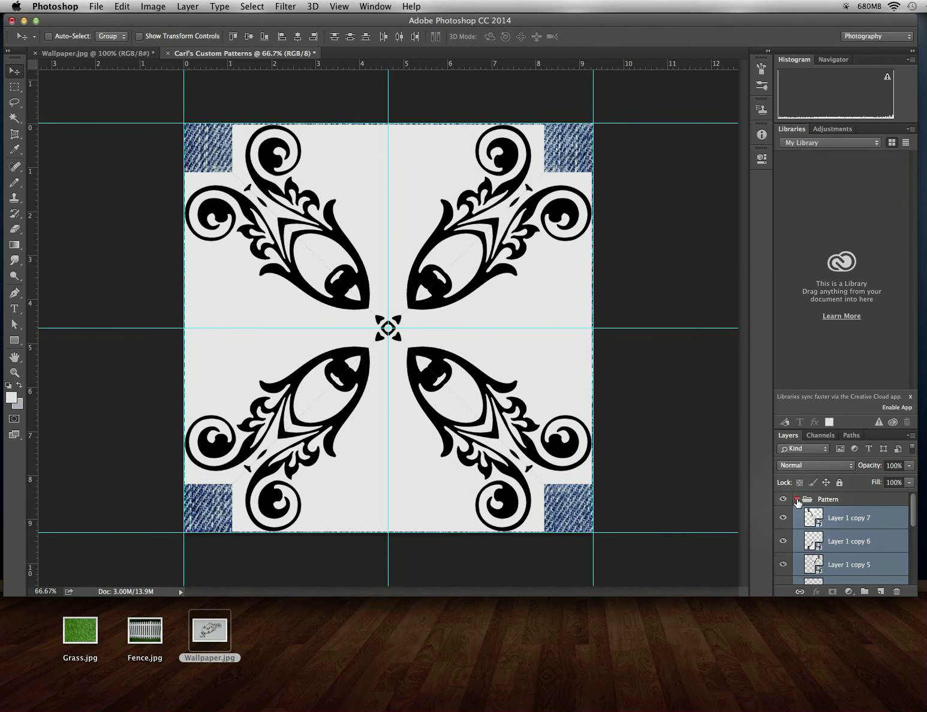
left_click(797, 500)
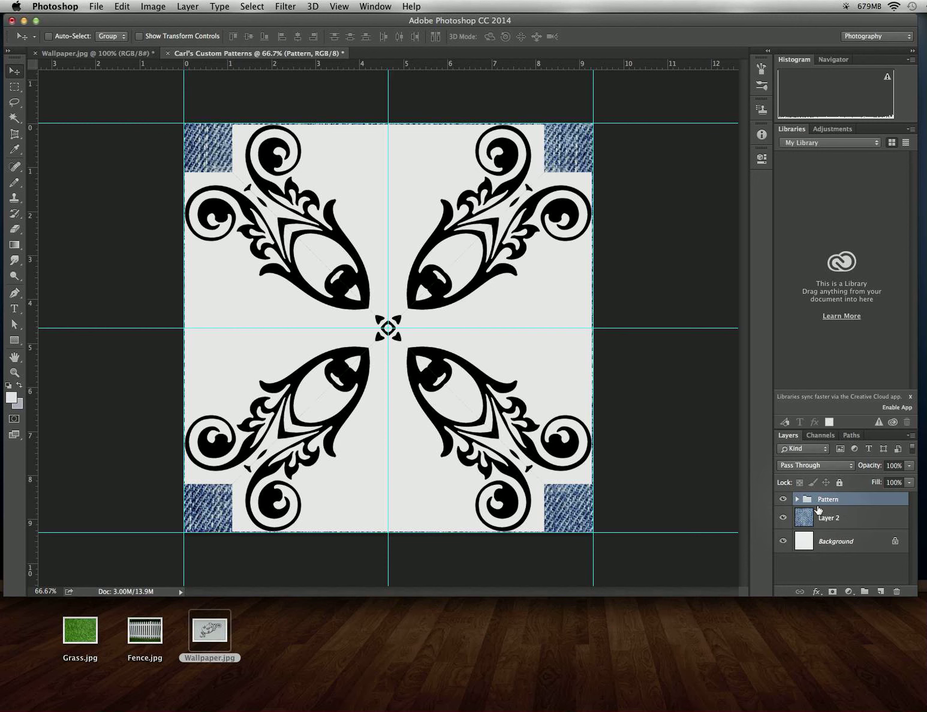
Step: Set the Pattern group's blend mode to Multiply and its opacity to 60%
left_click(821, 465)
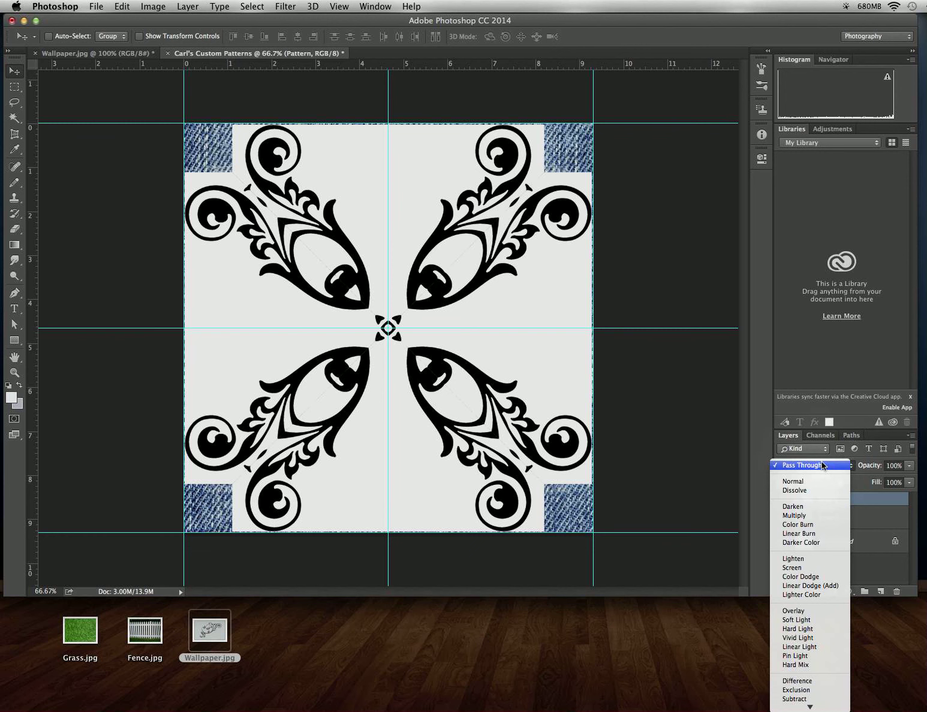
left_click(805, 517)
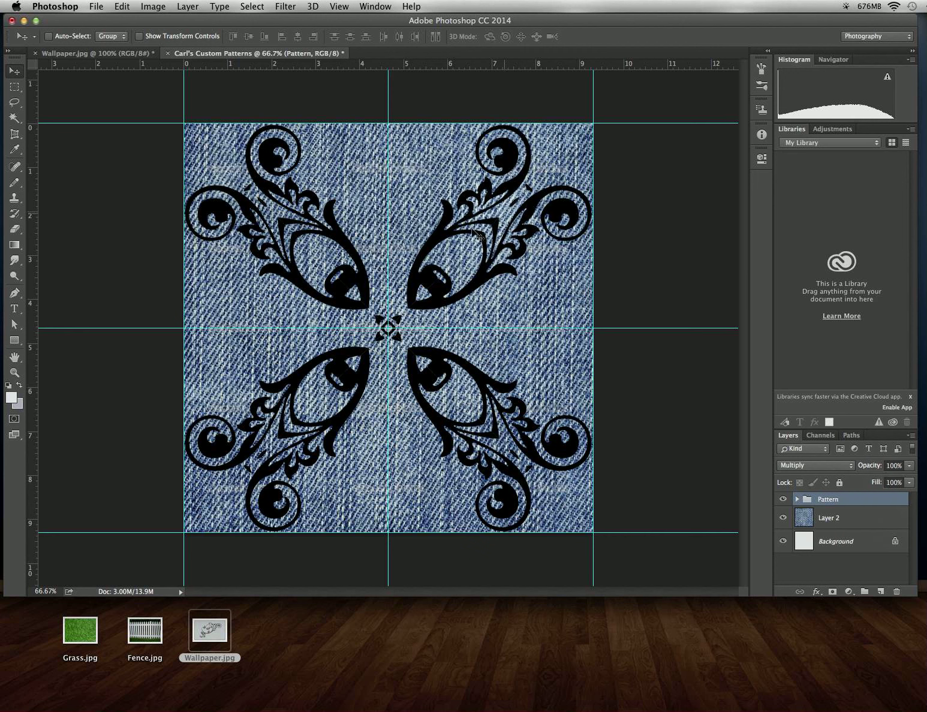
left_click(908, 466)
left_click(886, 466)
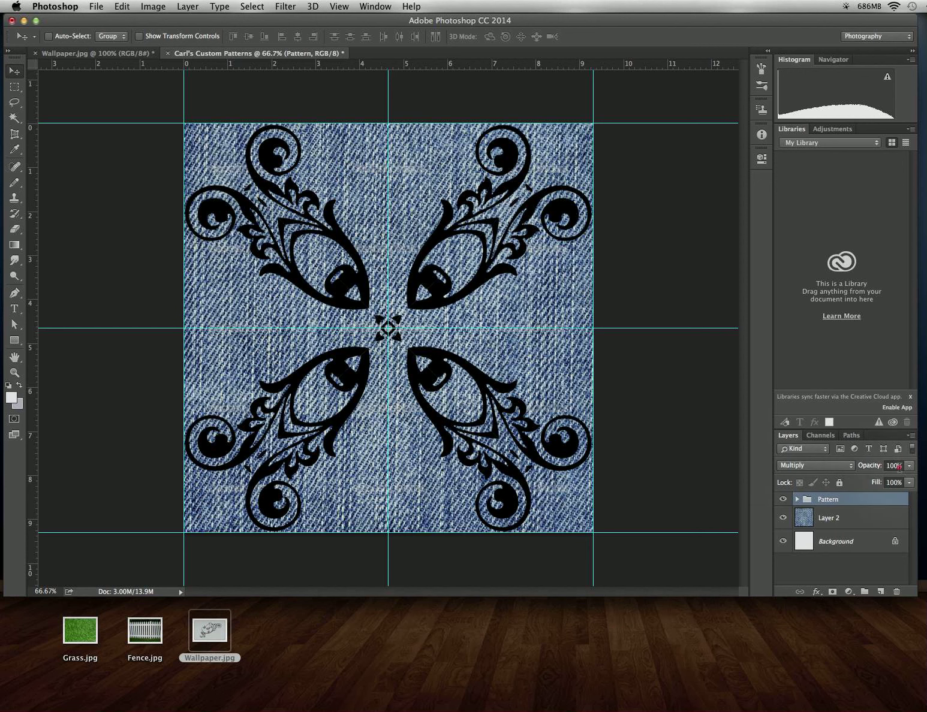
type("60")
key("Return")
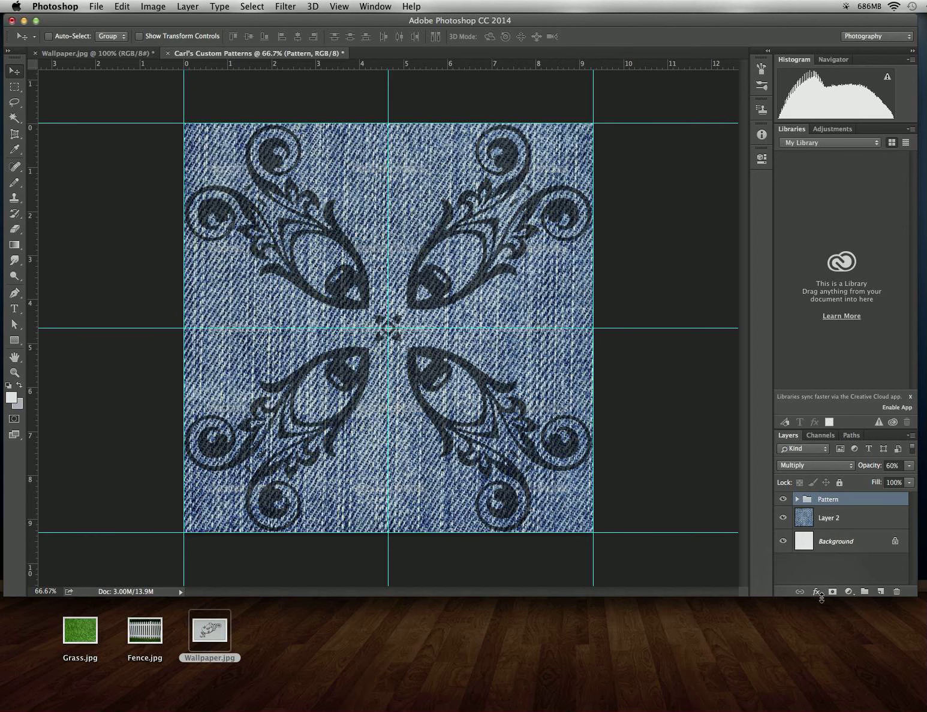
Step: Add a Bevel & Emboss effect with a depth of 230% to the Pattern group
left_click(817, 593)
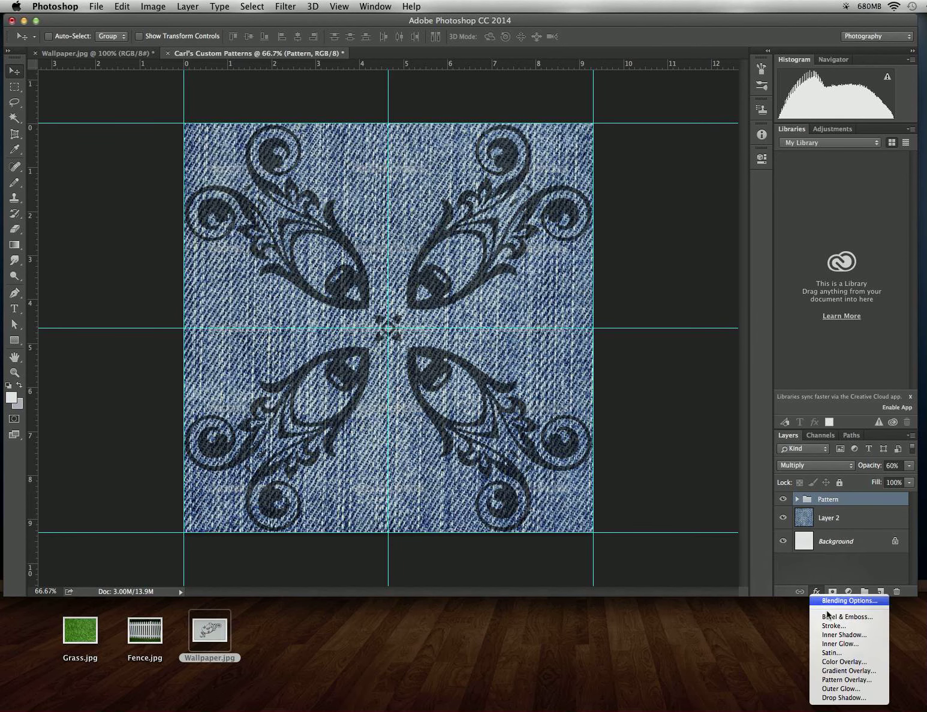
left_click(828, 616)
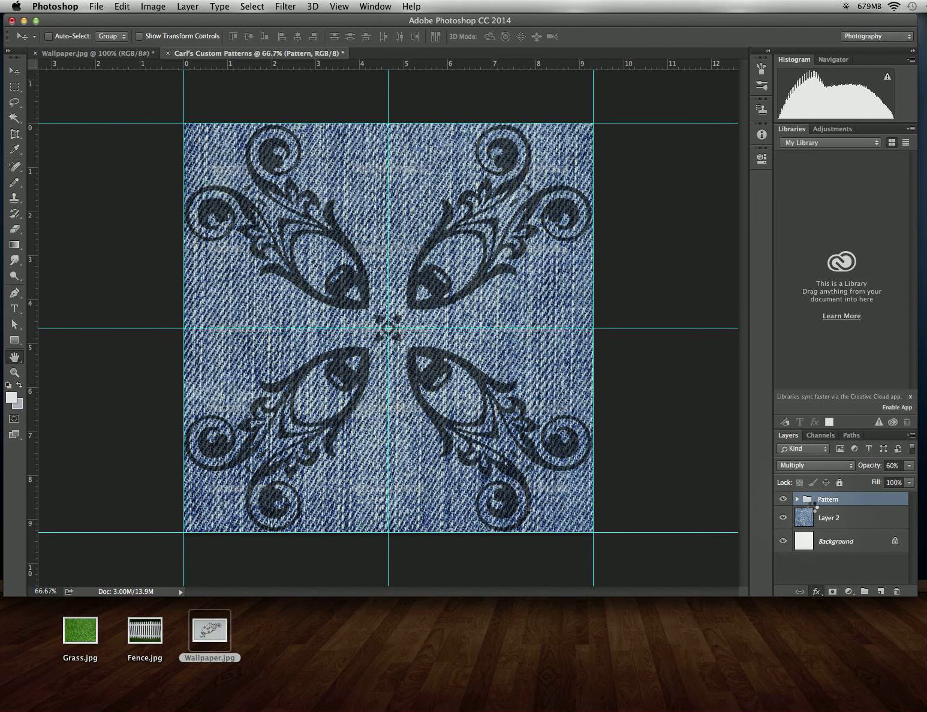
left_click_drag(476, 103, 371, 77)
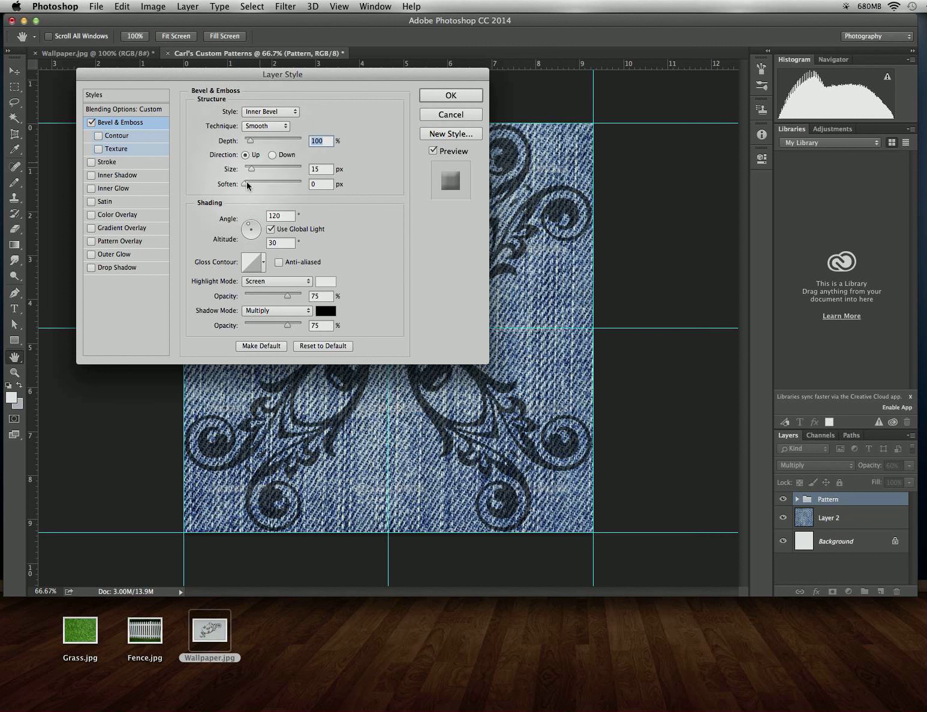
type("230")
left_click(449, 96)
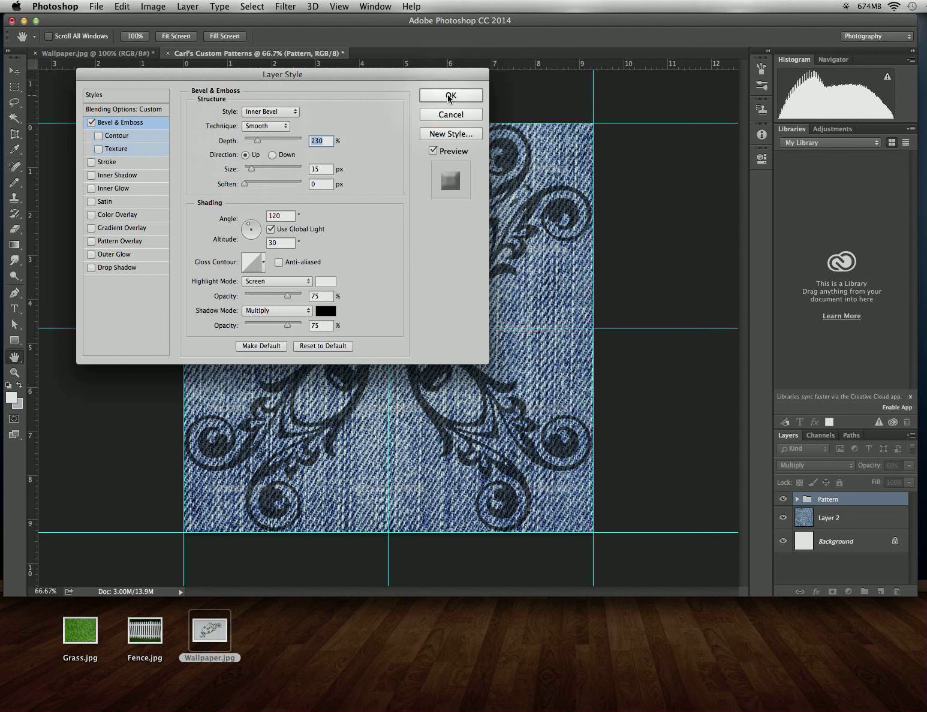
key("Tab")
key("Tab")
type("2")
left_click(448, 96)
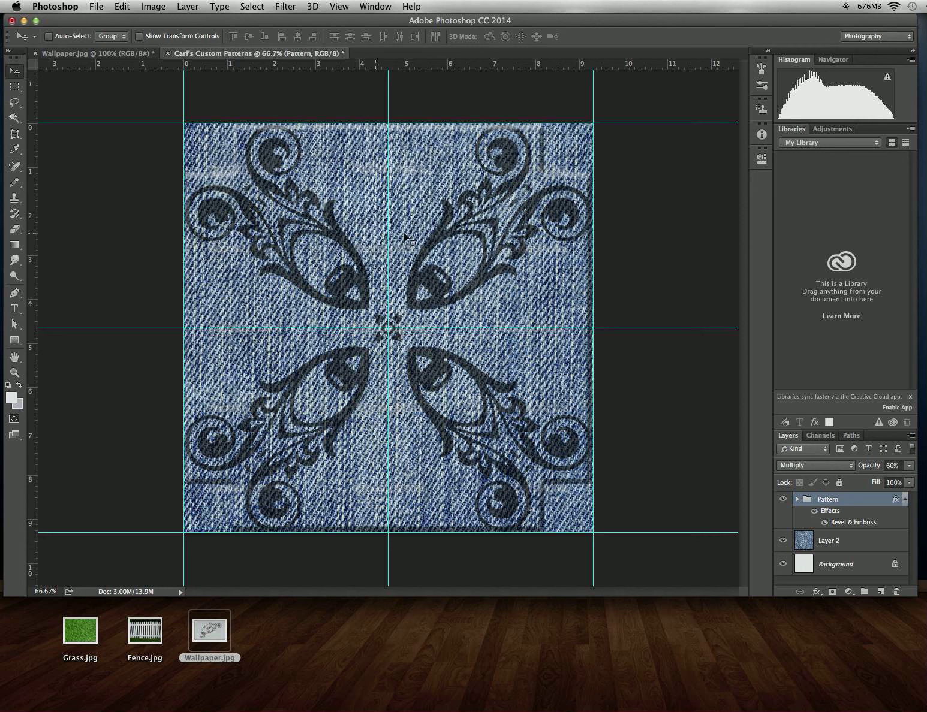
left_click(750, 454)
left_click(790, 466)
left_click(751, 465)
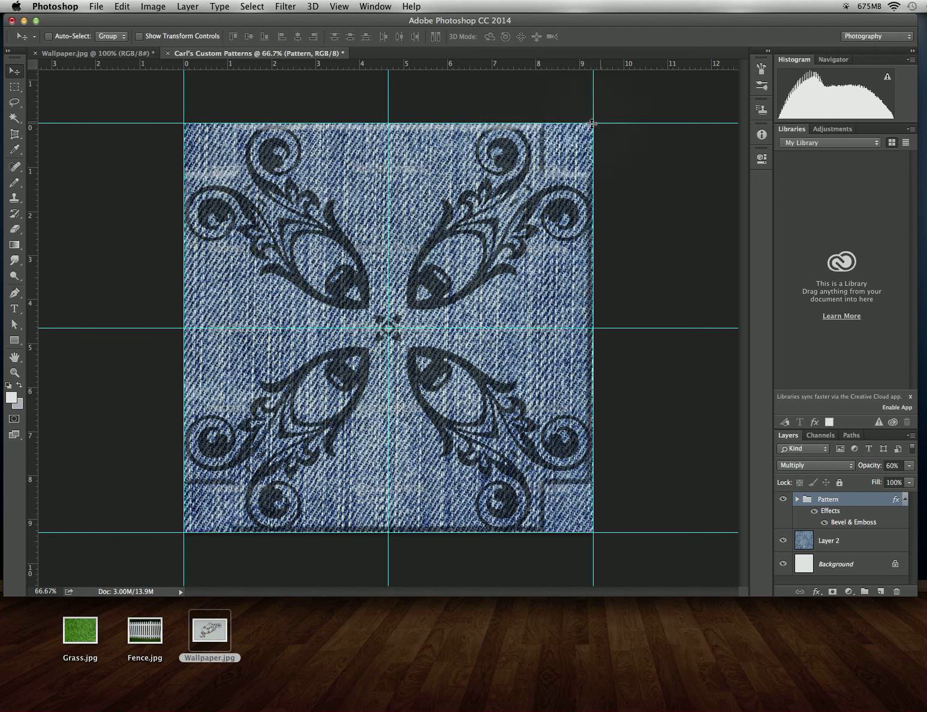
Step: Open the contents of the topmost ornament smart object in the Pattern group for editing
left_click(796, 499)
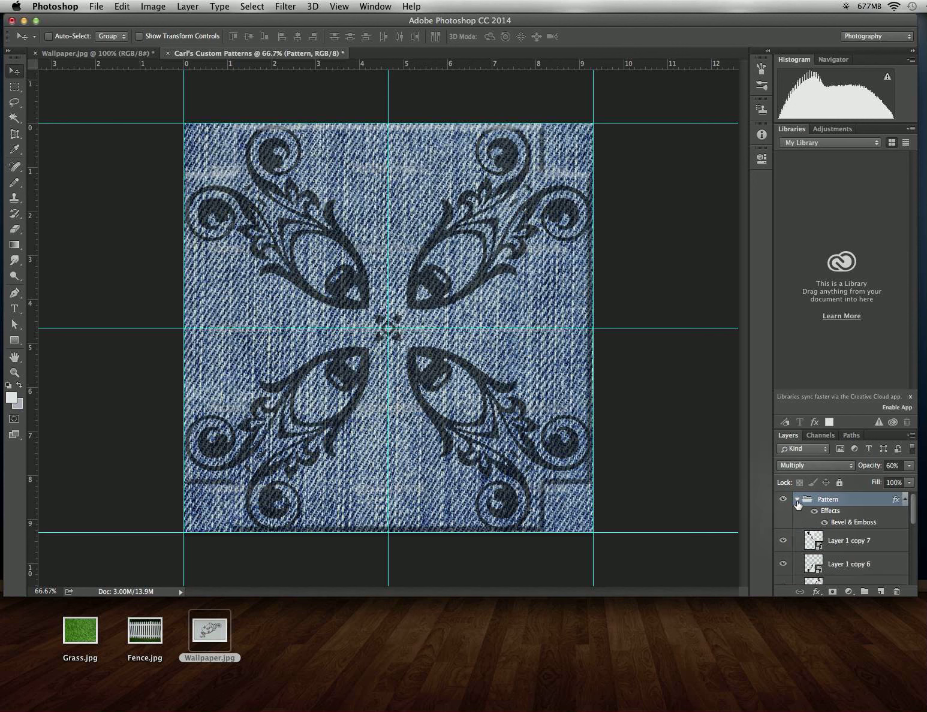
left_click(815, 538)
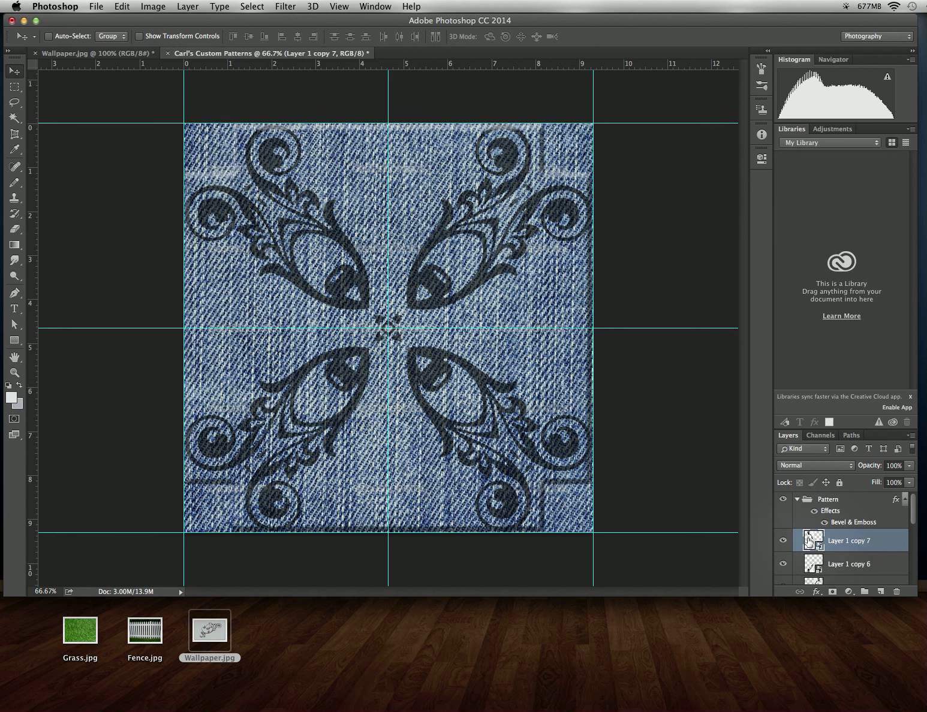
double_click(808, 541)
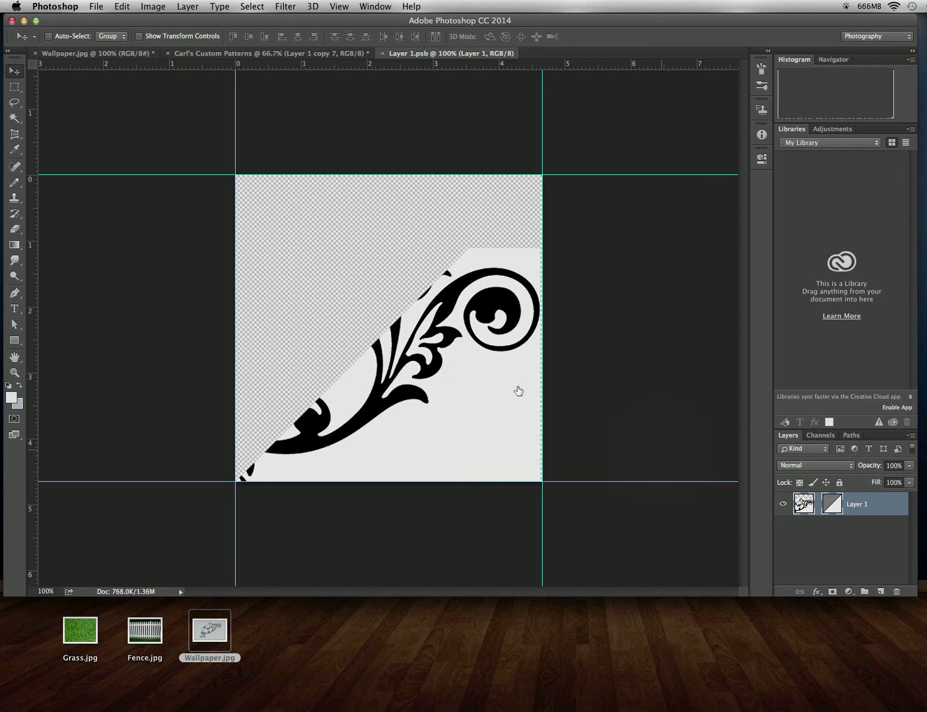
right_click(442, 354)
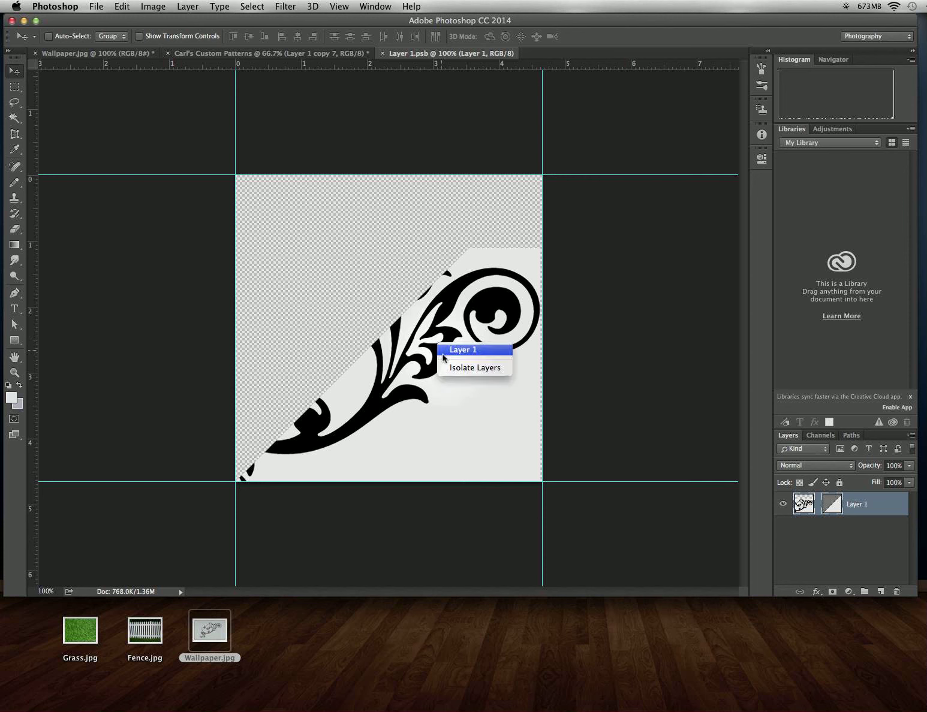
left_click(420, 356)
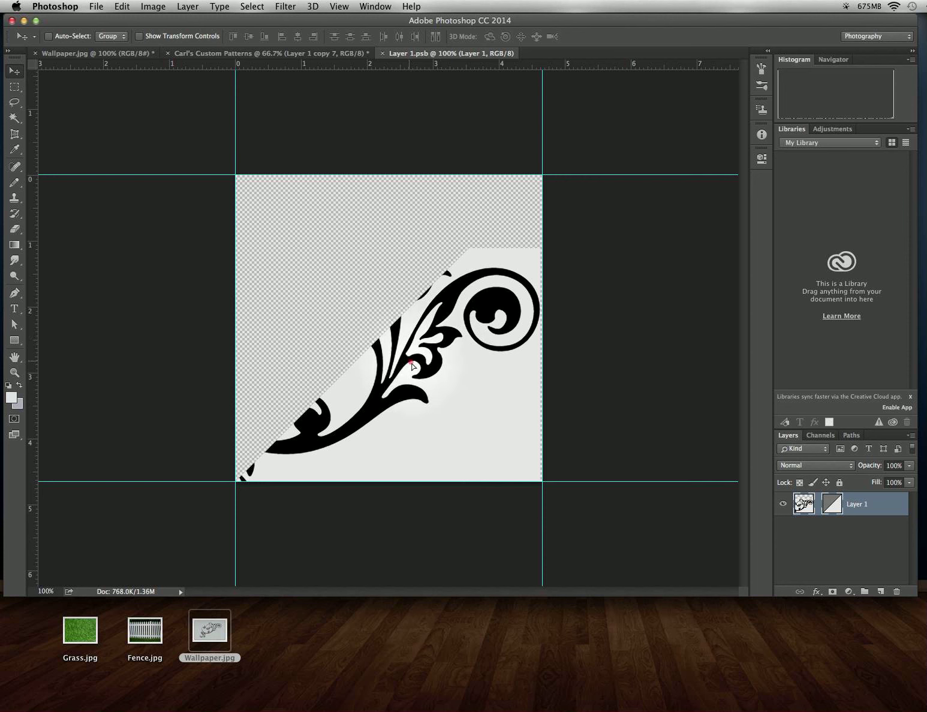
Step: Shift the ornament artwork down and slightly left behind its triangular mask, and save and close the smart object document
left_click_drag(412, 366, 396, 400)
key("Left")
key("Left")
key("Left")
key("Down")
key("Down")
key("Down")
key("Down")
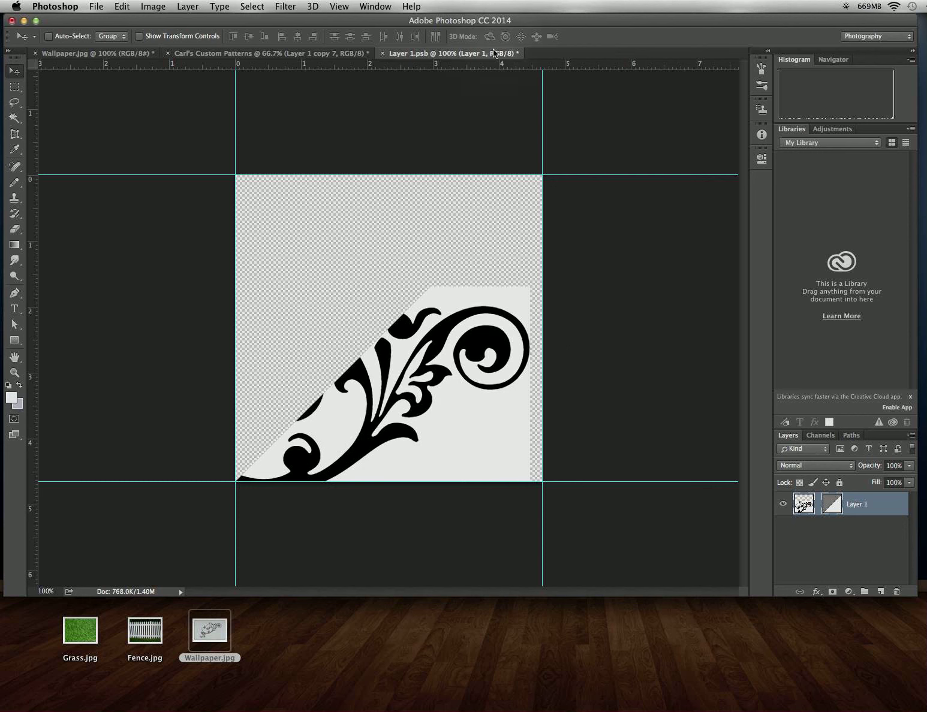
left_click(382, 53)
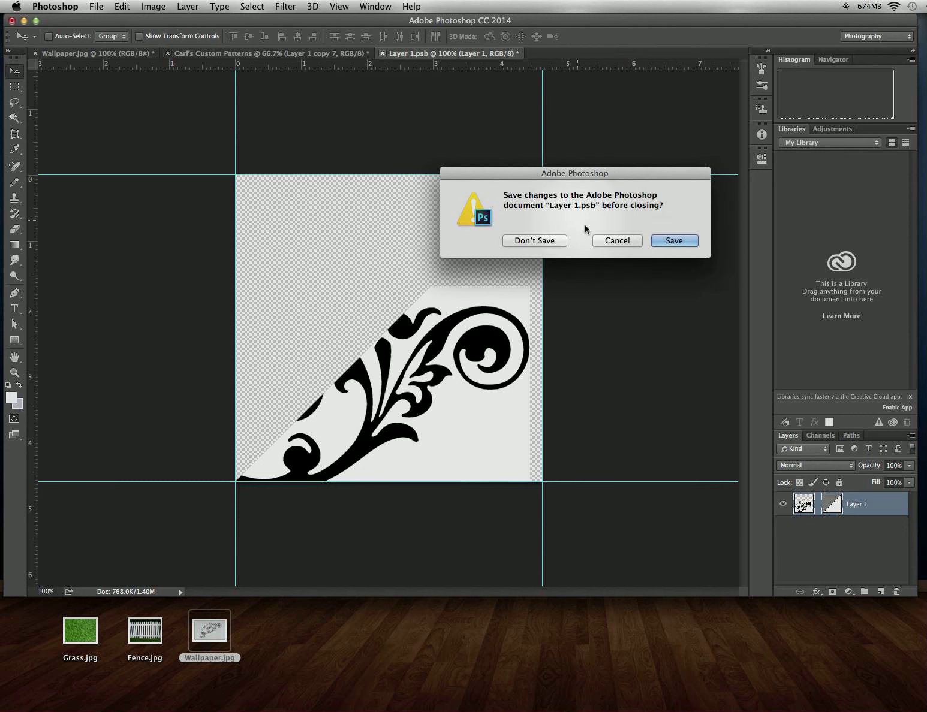
left_click(674, 240)
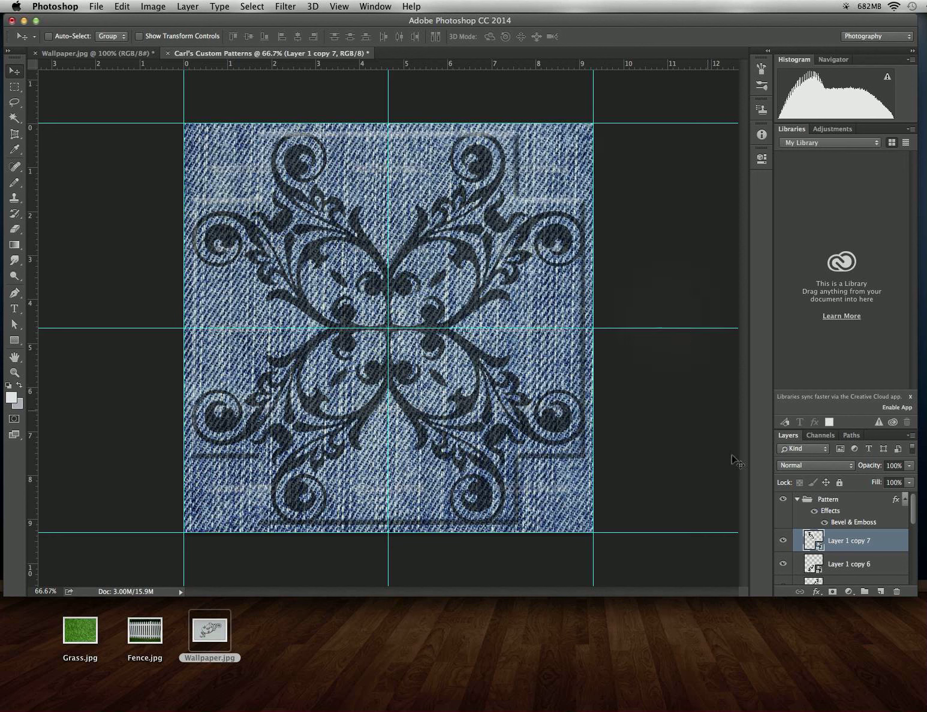
Step: Collapse the Pattern group and turn off its Bevel & Emboss effect
left_click(798, 498)
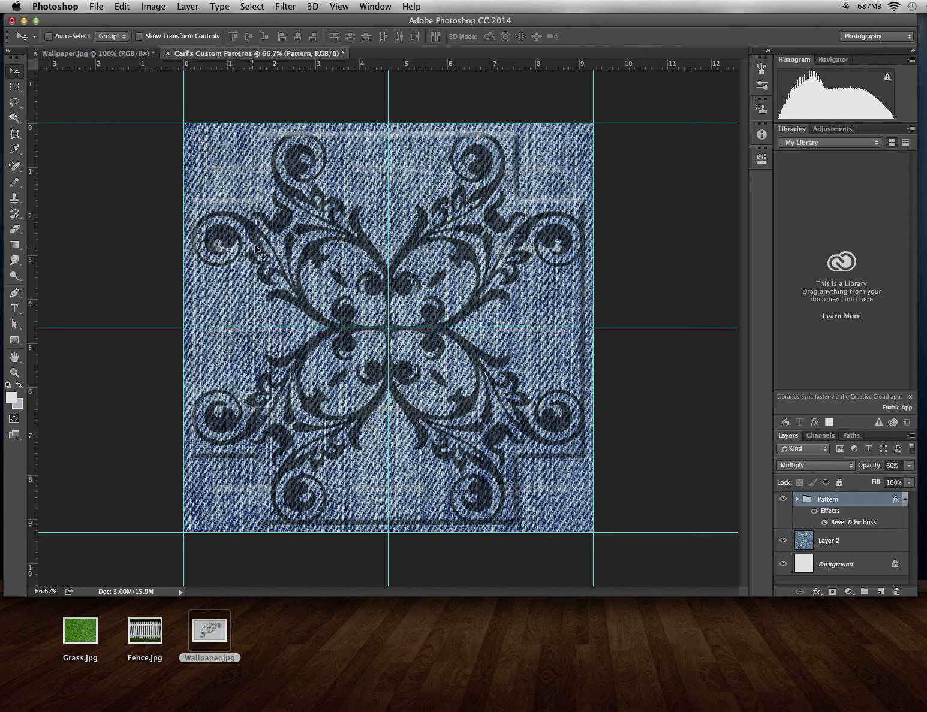
double_click(893, 501)
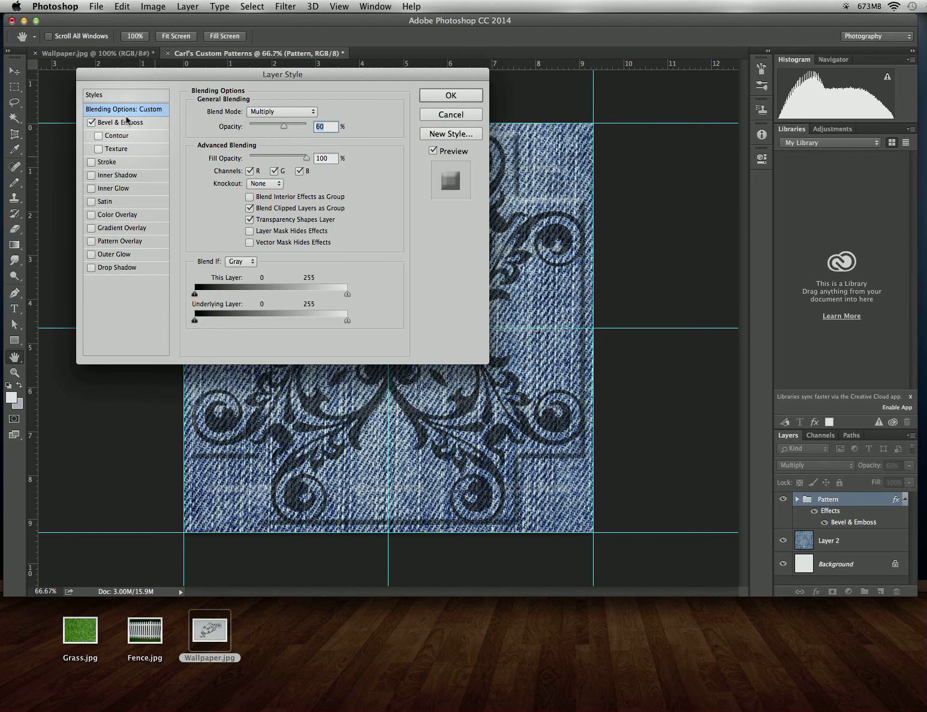
left_click(459, 96)
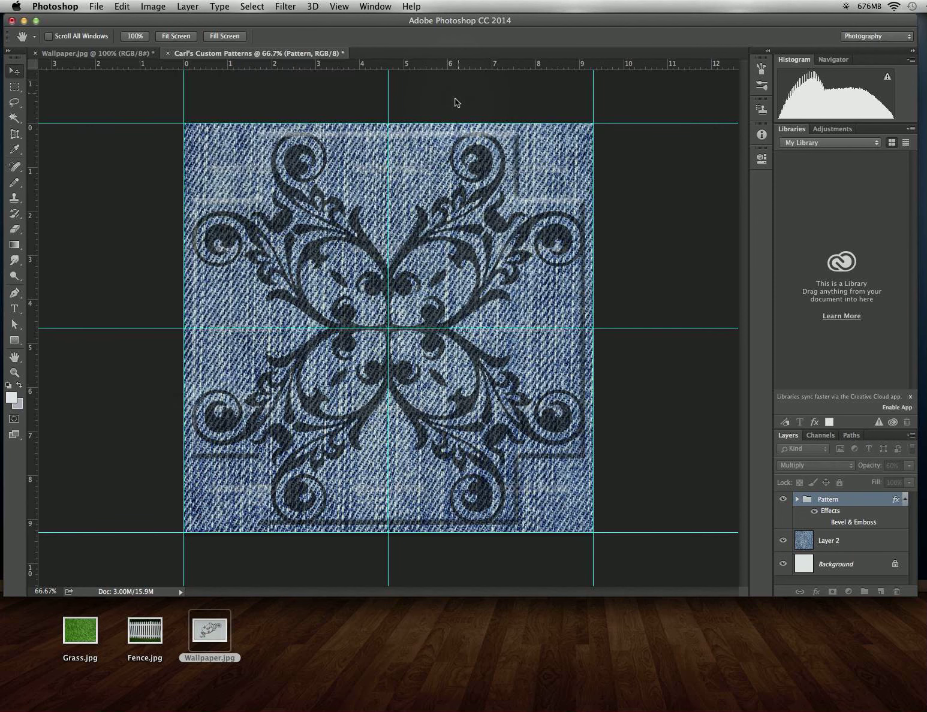
key("v")
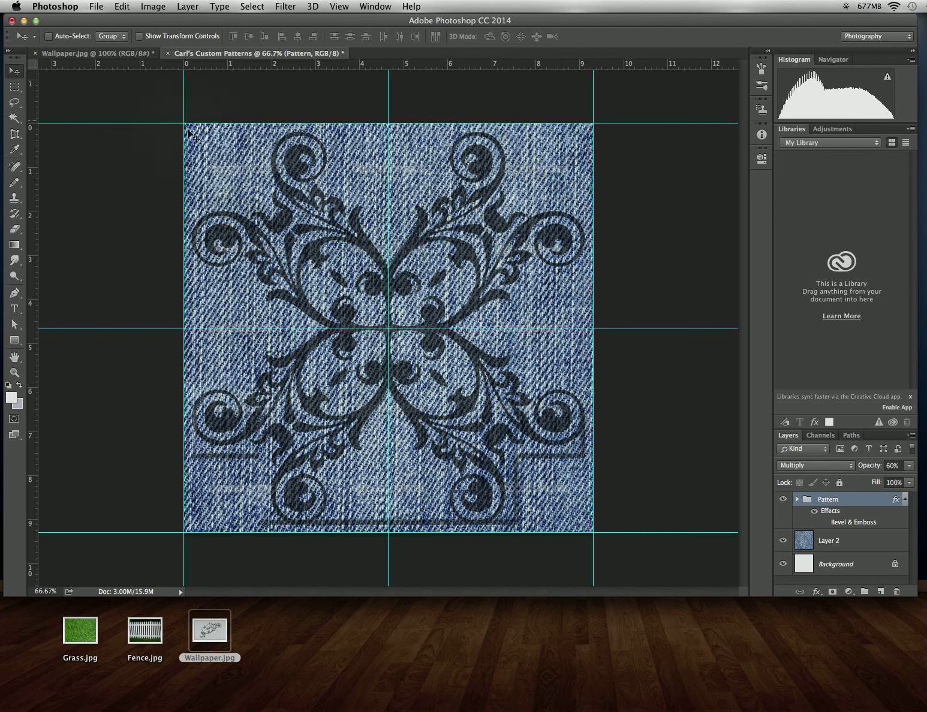
Step: Save the pattern document to the Desktop as a layered Photoshop file under its existing name, with Maximize Compatibility on
left_click(90, 6)
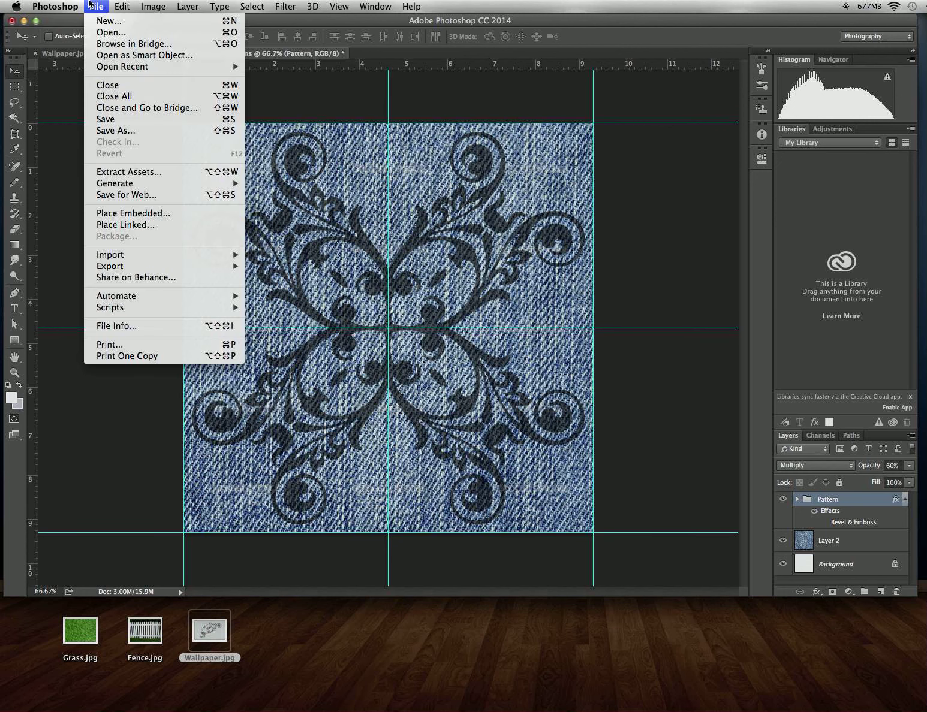
left_click(115, 130)
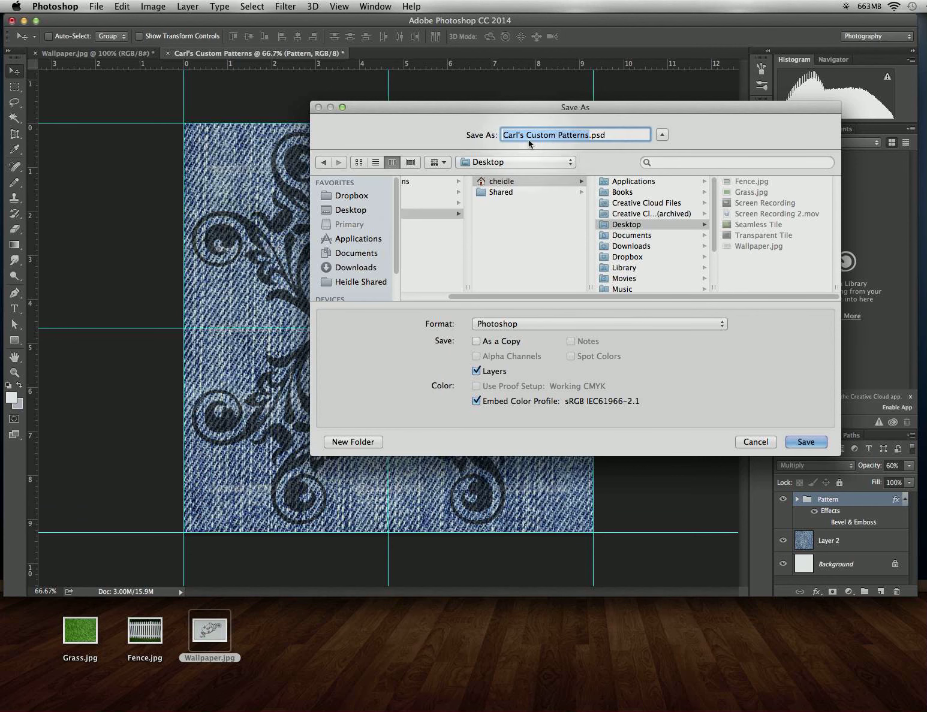
left_click(806, 439)
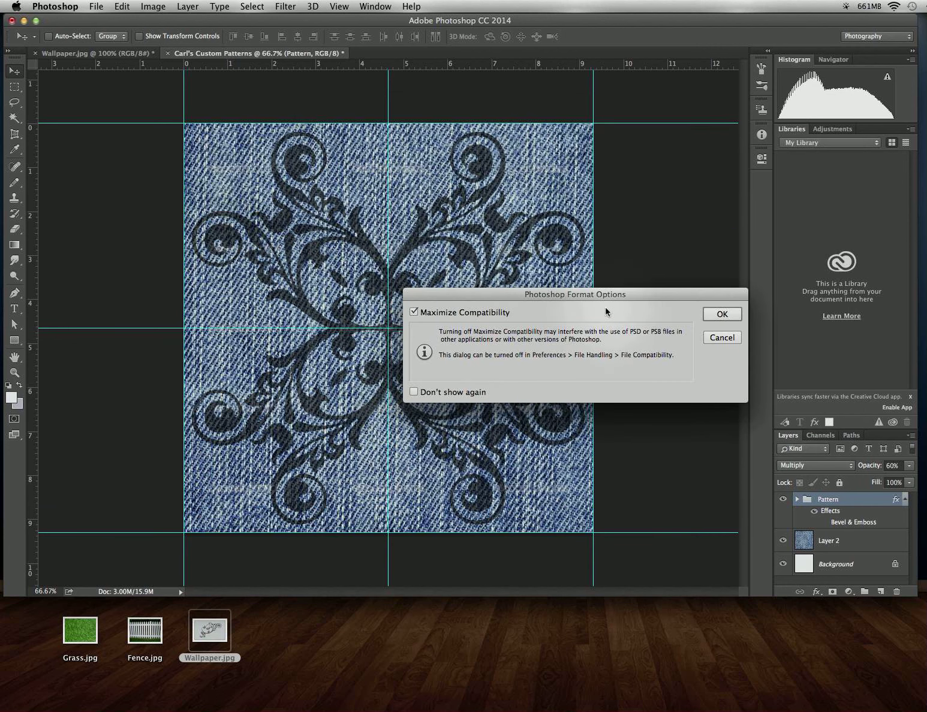
left_click(732, 316)
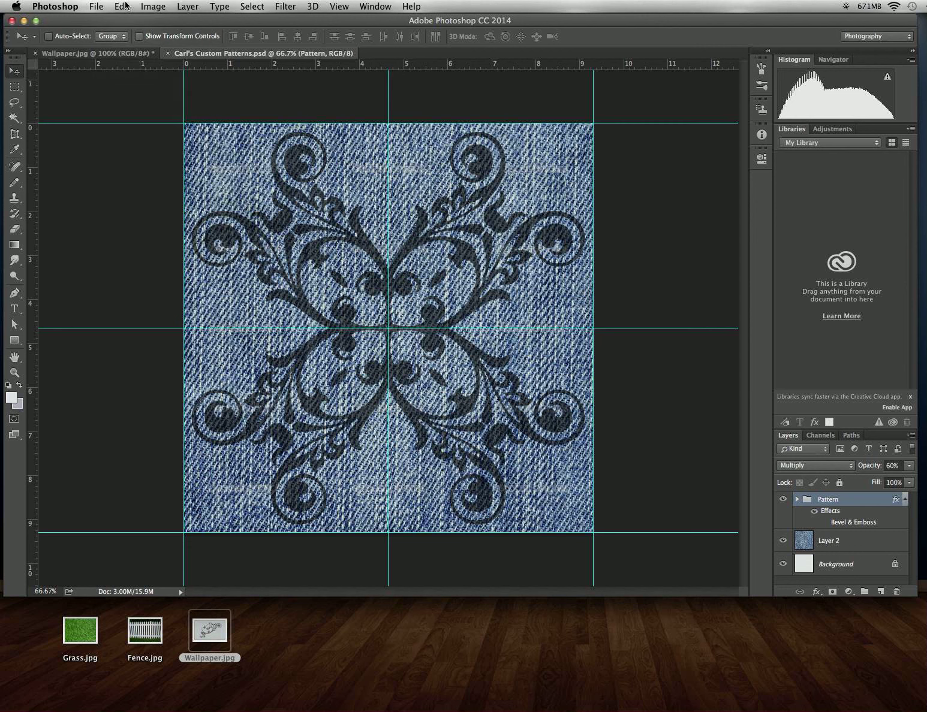
Step: Save a JPEG copy of the pattern to the Desktop under the same name, at quality 12 with Baseline ("Standard") format
left_click(94, 6)
left_click(120, 130)
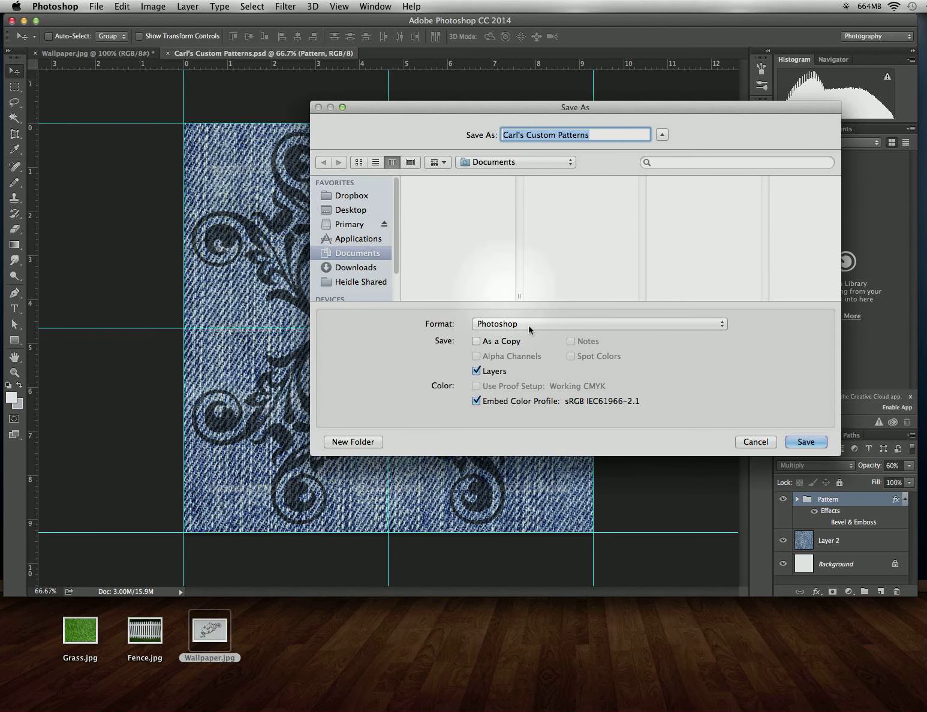
left_click(529, 326)
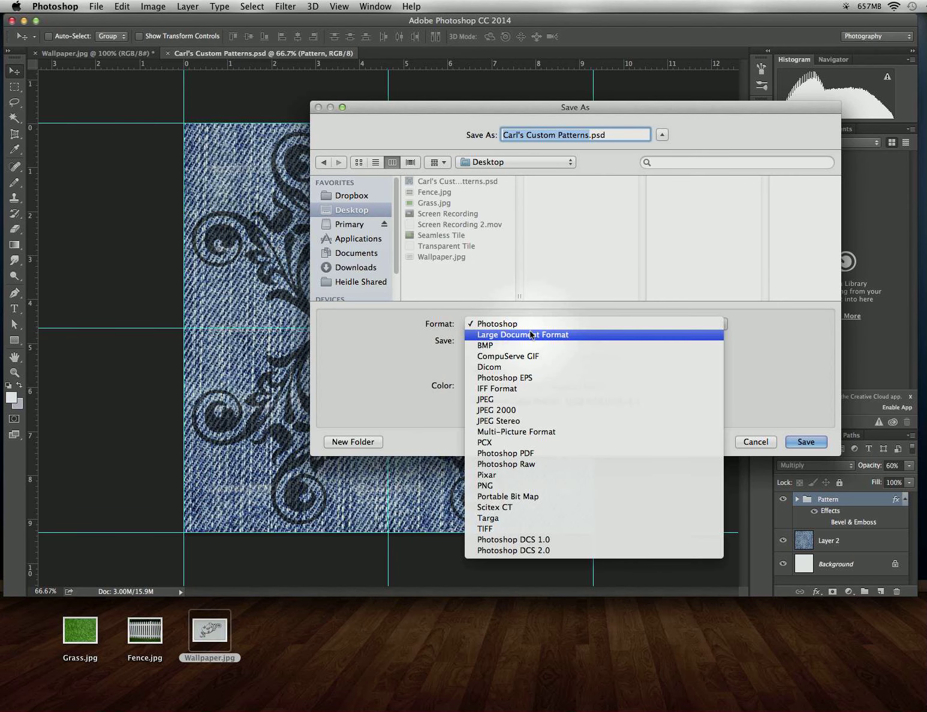
left_click(524, 400)
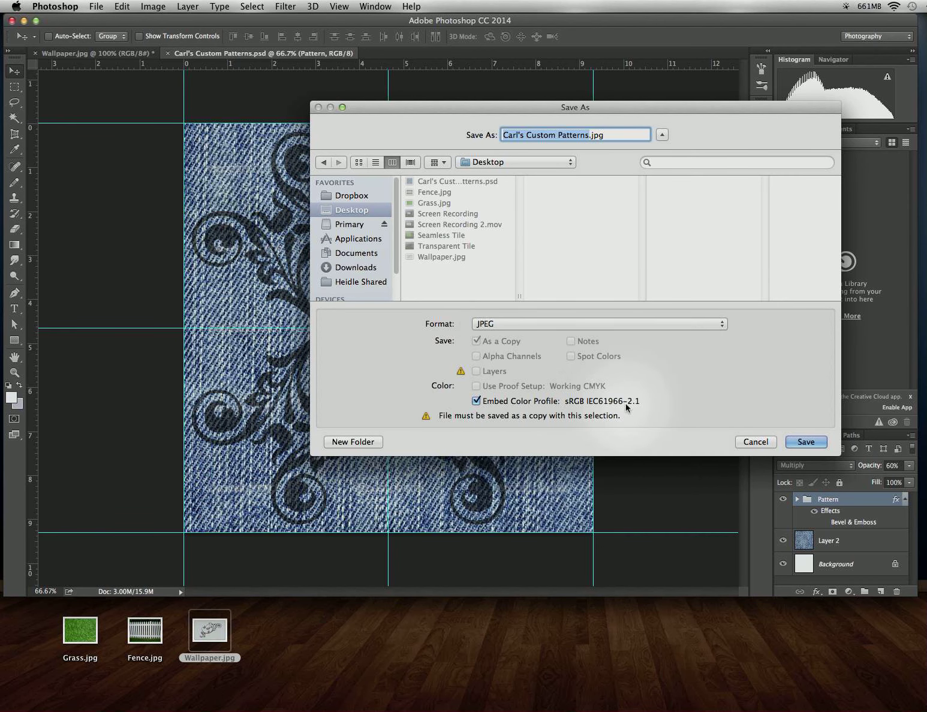
left_click(803, 441)
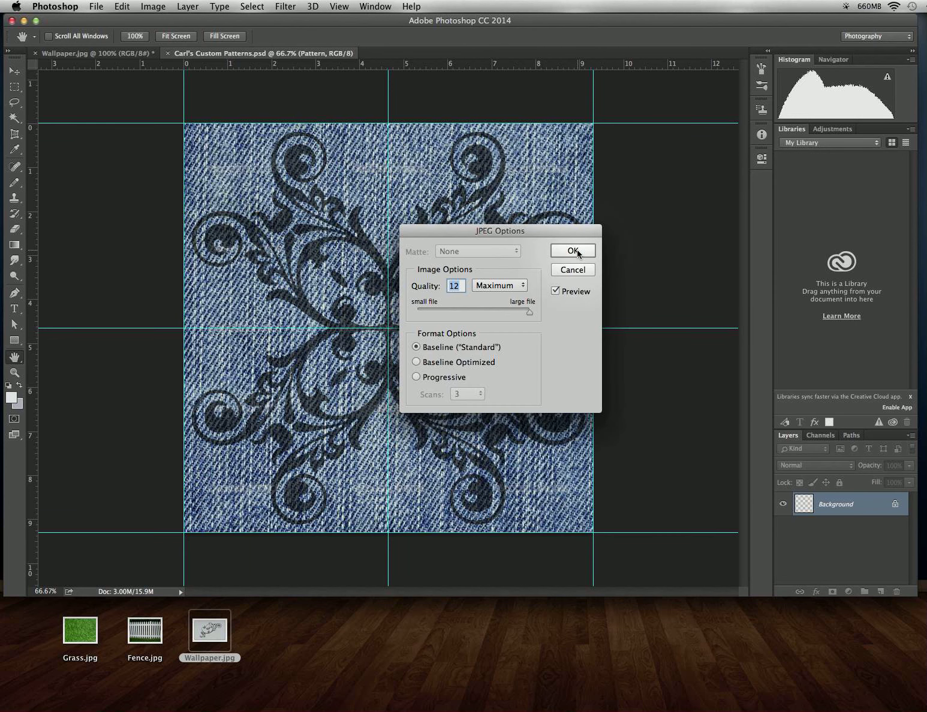
left_click(572, 250)
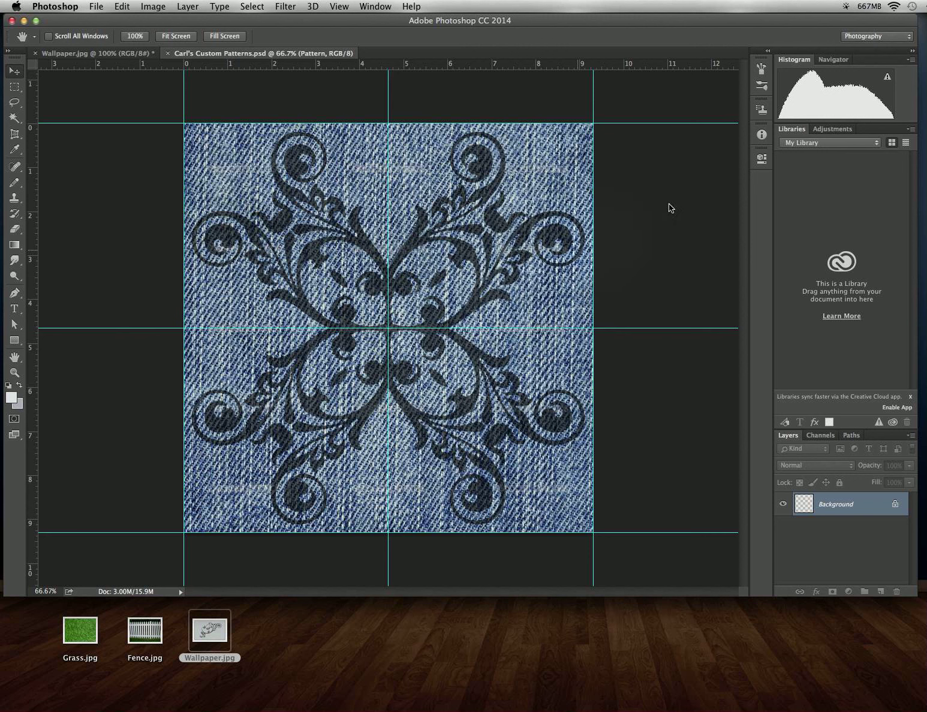